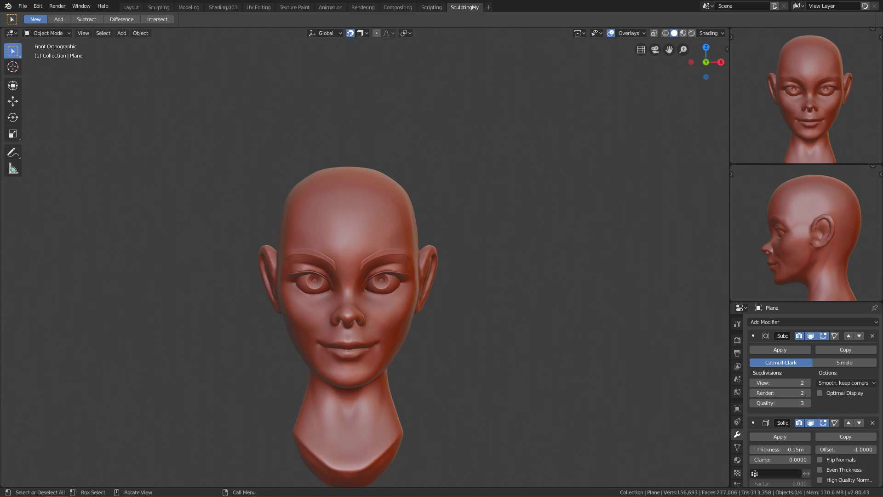
- Examine the finished reference head sculpt from the front and the right side
alt+shift+drag(474, 341, 518, 264)
ctrl+alt+drag(486, 316, 504, 270)
alt+drag(521, 242, 497, 330)
key(grave)
click(562, 317)
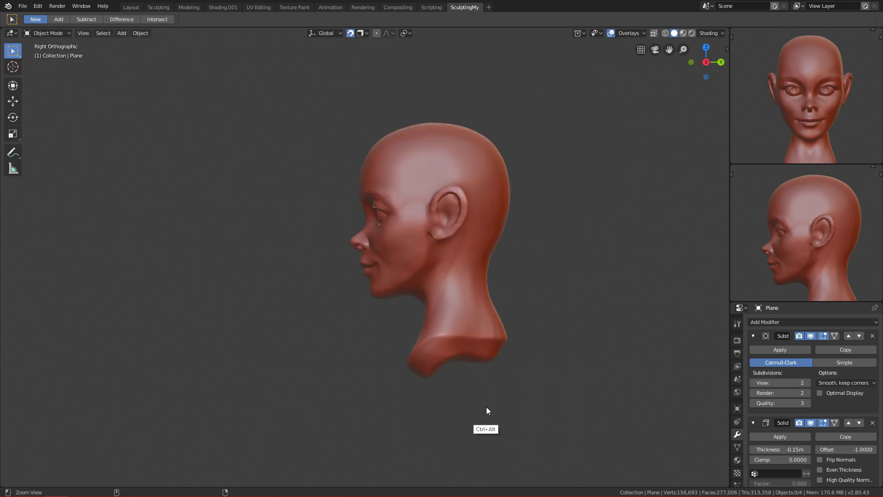
ctrl+alt+drag(482, 401, 493, 315)
alt+middle_drag(492, 315, 376, 190)
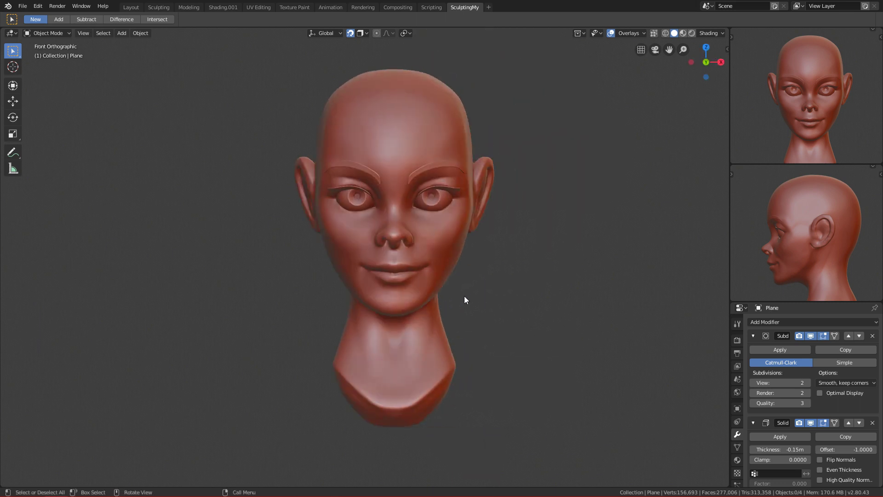
alt+scroll(514, 239, up, 2)
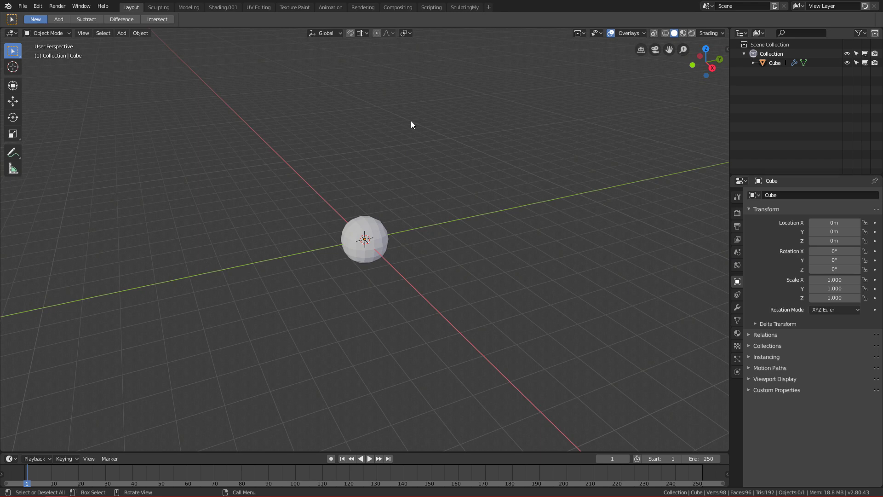
- Delete the existing rounded cube from the scene
scroll(438, 227, up, 3)
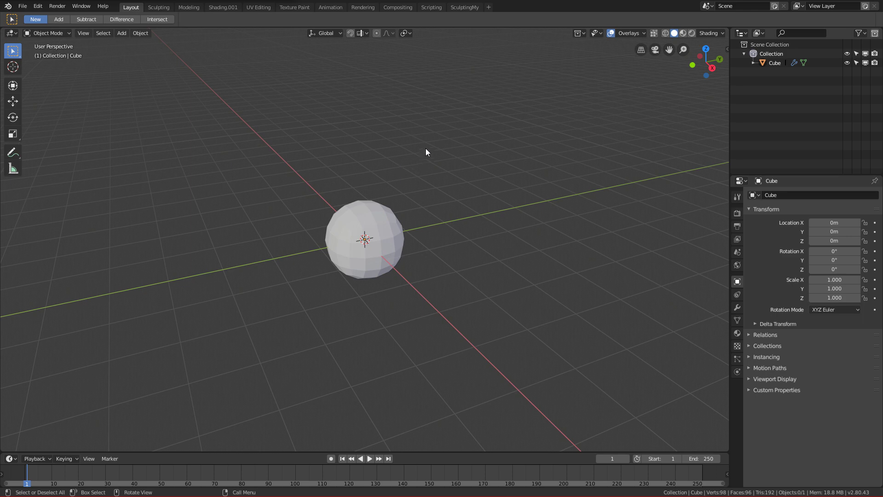
click(378, 241)
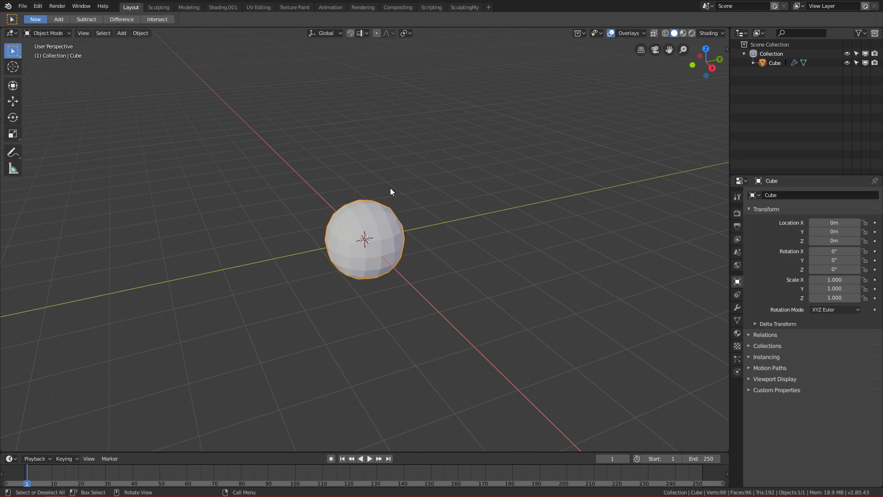
key(x)
click(399, 212)
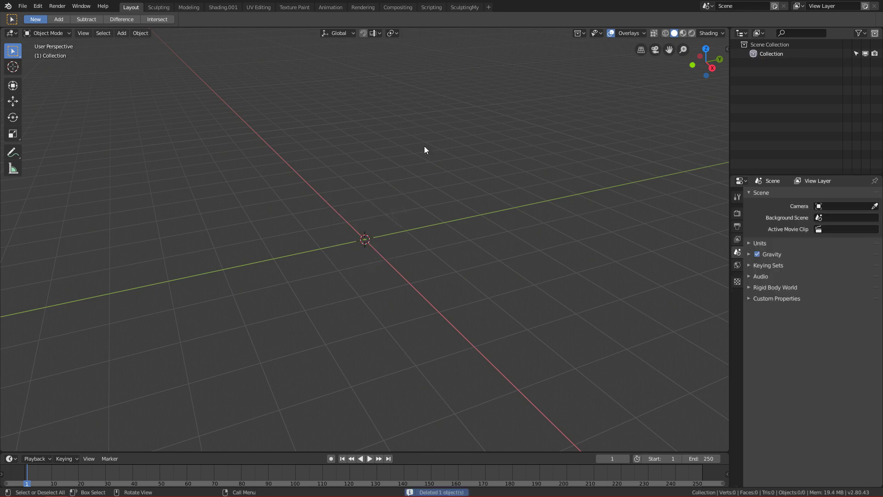
- Add a cube and give it a level 2 Subdivision Surface modifier, with its modifier settings shown
key(shift+a)
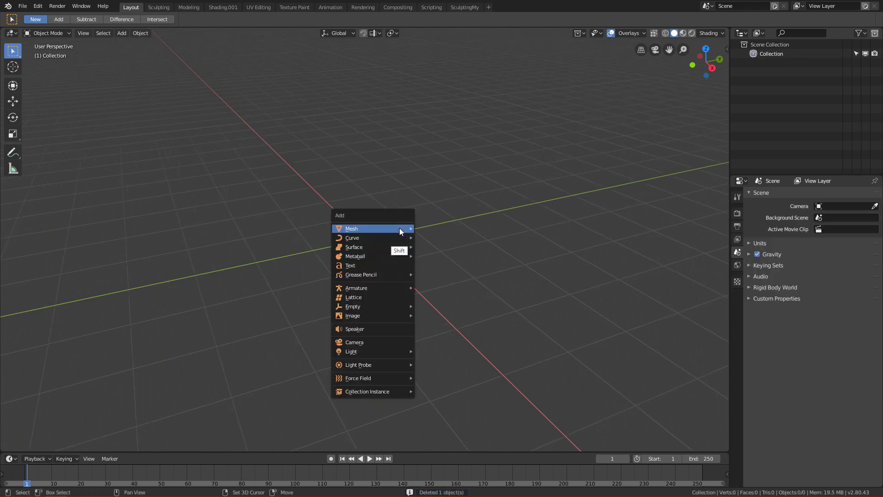
mouse_move(400, 228)
click(439, 237)
key(ctrl+2)
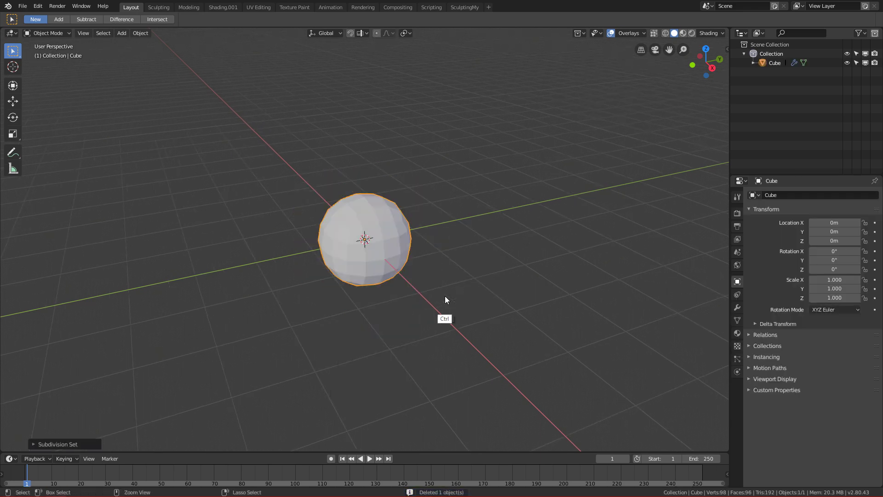
click(738, 307)
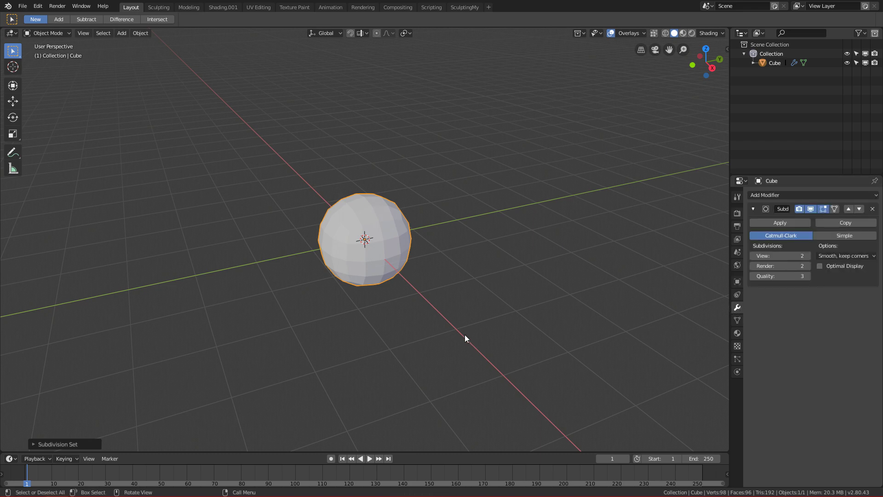
middle_drag(418, 283, 451, 271)
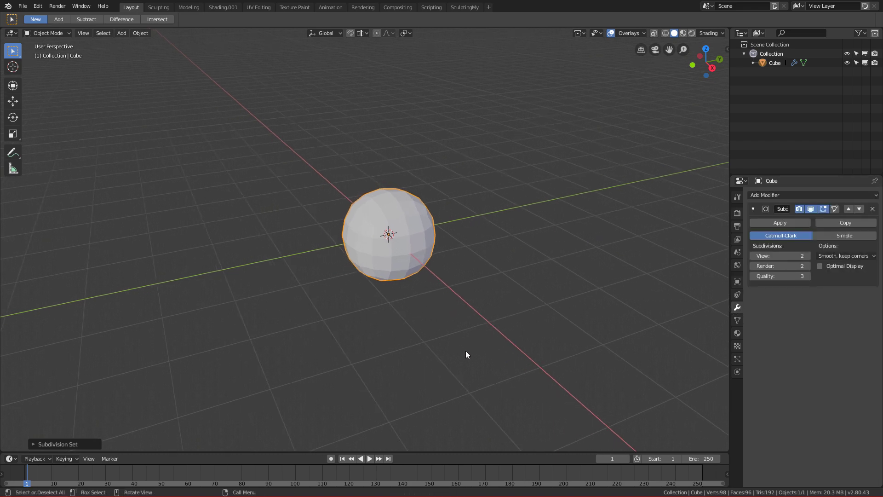
- Try viewport subdivision level 3 on the cube, set it back to 2 and apply the Subdivision Surface modifier
key(ctrl+3)
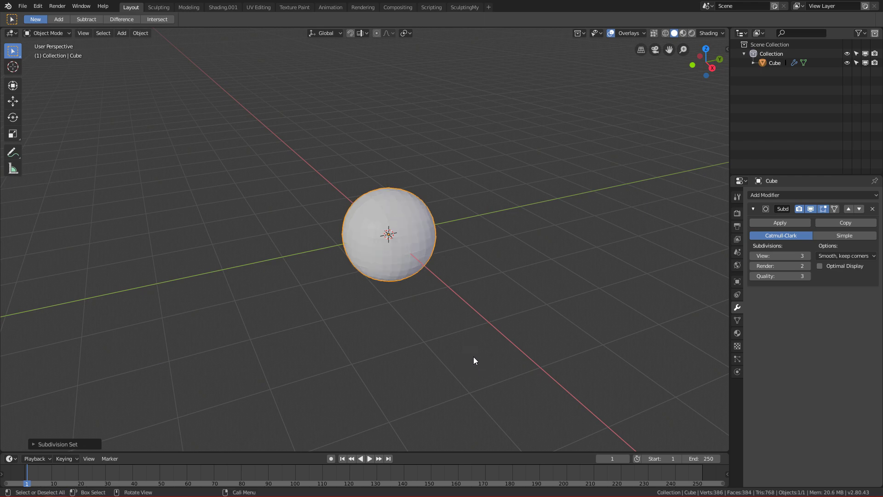
key(ctrl+2)
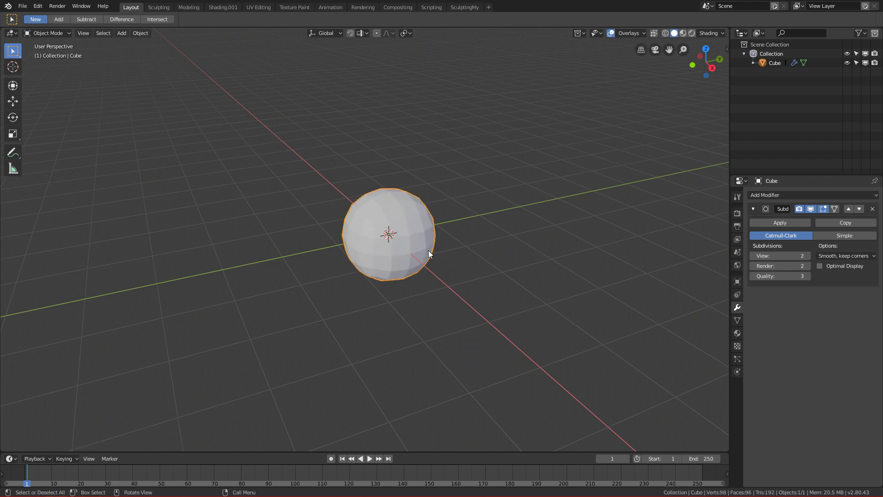
click(780, 223)
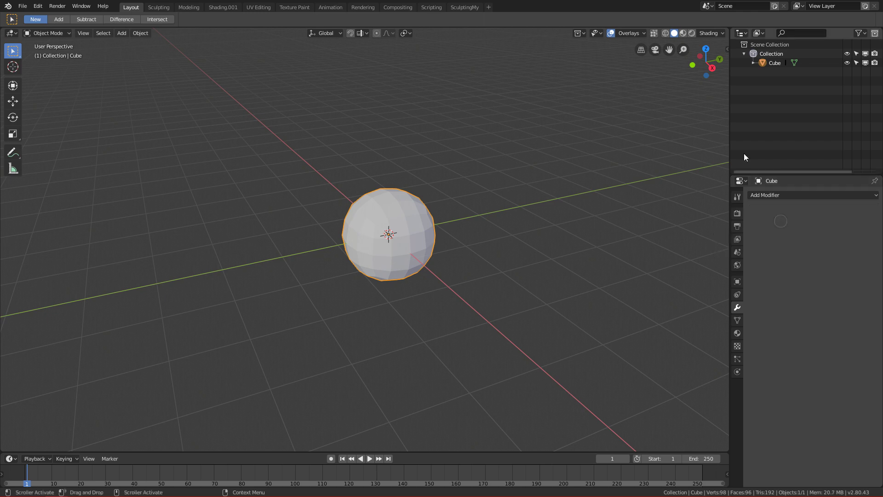
- Switch to the SculptingMy workspace and view the sphere from the front
click(460, 7)
middle_drag(426, 233, 438, 214)
key(grave)
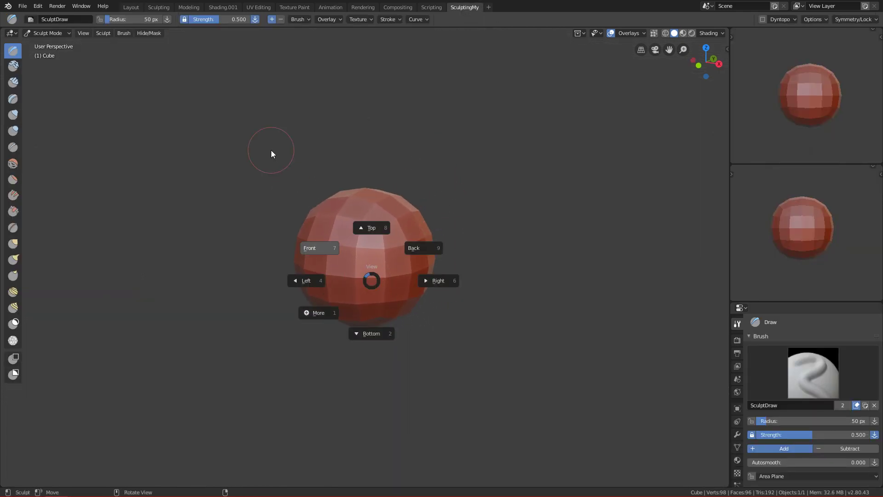
click(291, 184)
- Pull the sphere's lower half down into an egg-shaped head in the front view with the Grab brush
key(g)
shift+middle_drag(452, 319, 458, 219)
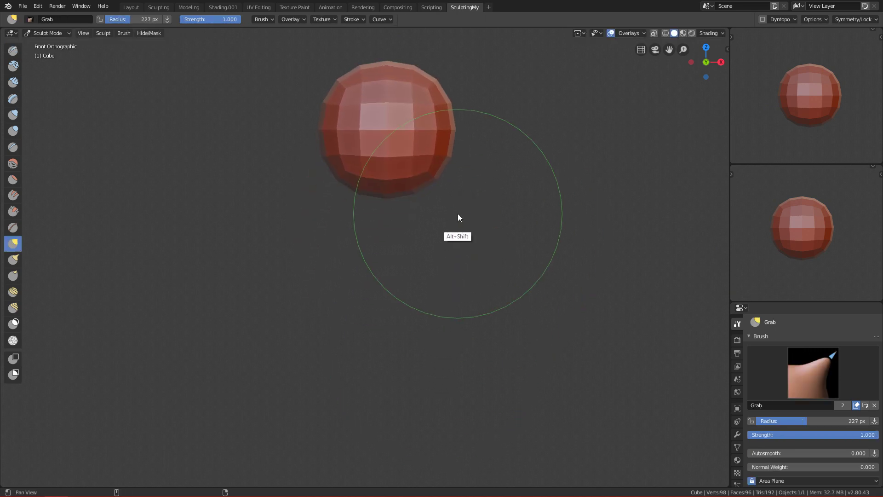
scroll(437, 200, down, 1)
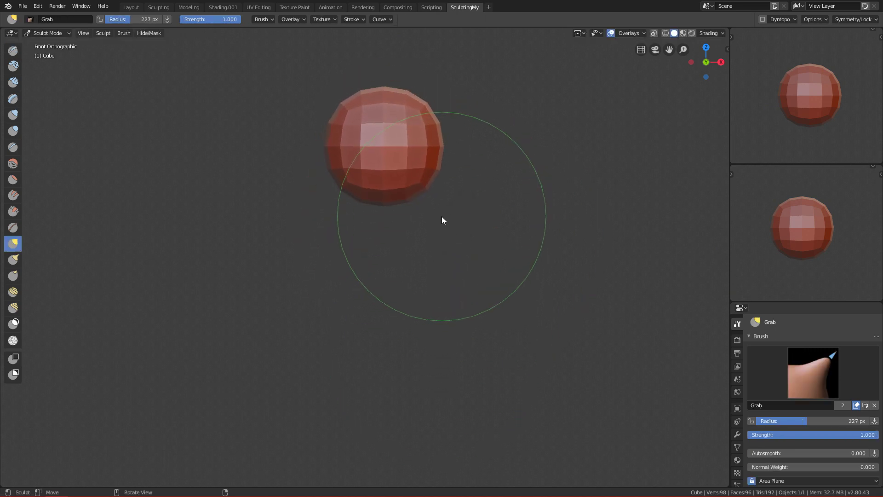
key(f)
click(400, 192)
mouse_move(386, 200)
mouse_down()
mouse_move(384, 216)
mouse_move(447, 264)
mouse_move(476, 246)
mouse_up()
- Shape the head profile in the right side view by moving the jaw area forward with a resized Grab brush
key(grave)
mouse_move(505, 175)
alt+shift+mouse_down()
mouse_move(453, 218)
mouse_move(478, 199)
mouse_move(480, 207)
mouse_move(465, 189)
alt+shift+mouse_up()
key(f)
click(507, 202)
key(f)
click(502, 181)
key(f)
click(490, 183)
key(f)
click(367, 276)
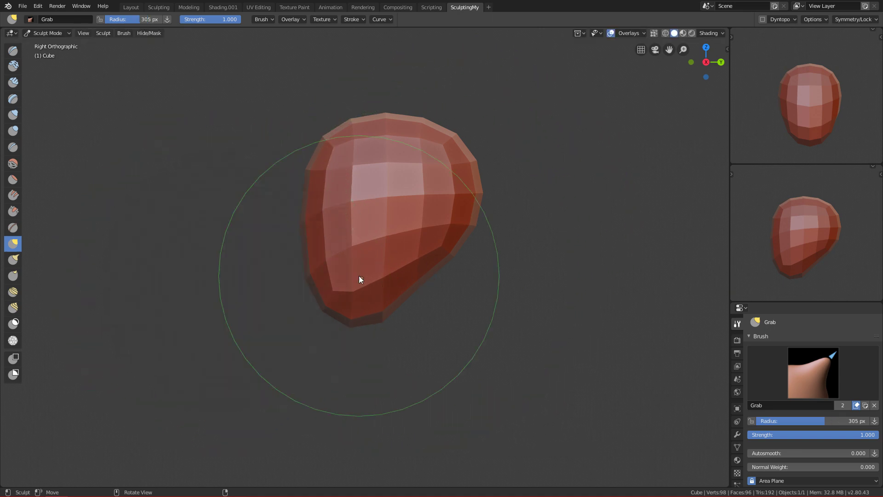
- Refine the lower face and forehead in the side profile with a smaller Grab brush
alt+shift+drag(423, 306, 457, 283)
key(f)
click(383, 292)
drag(372, 287, 361, 284)
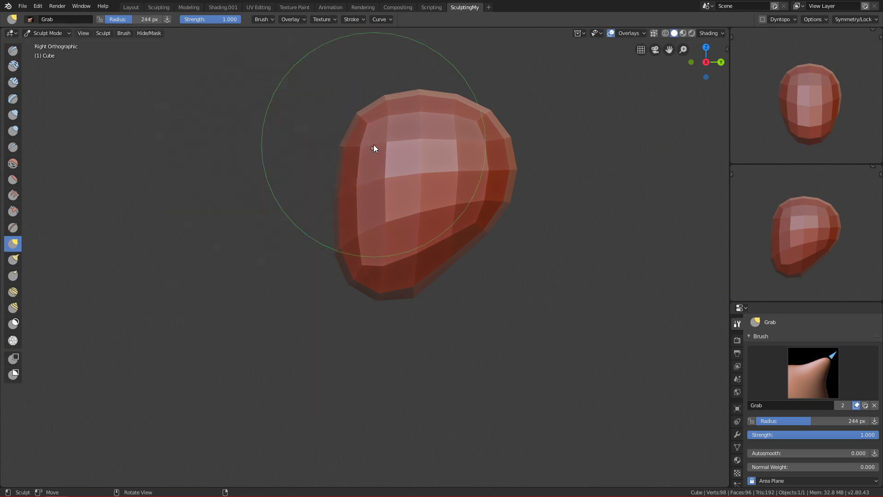
key(f)
click(394, 133)
drag(358, 127, 354, 124)
- Adjust the upper forehead in the side profile with the Grab brush at a 265 px radius
shift+middle_drag(451, 271, 426, 251)
key(f)
click(411, 236)
key(f)
click(522, 176)
drag(335, 97, 340, 105)
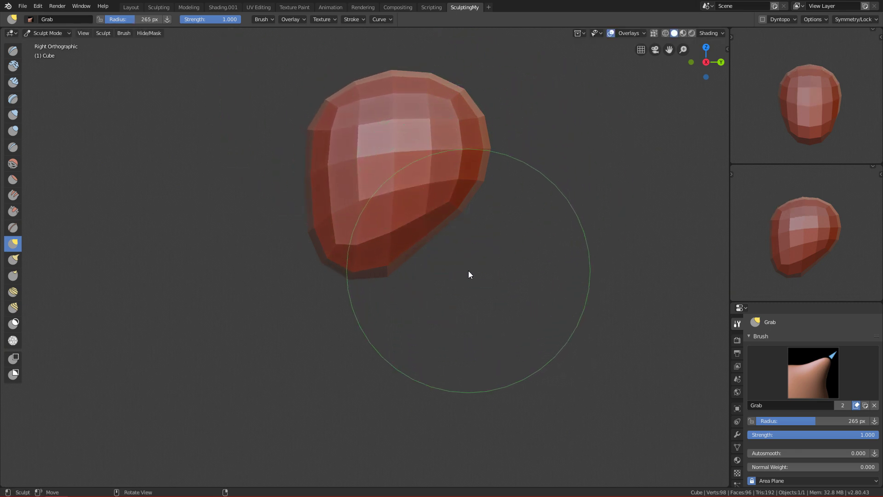
- Push the sides of the skull slightly inward in the front view with the Grab brush
key(KP_1)
ctrl+middle_drag(475, 299, 482, 269)
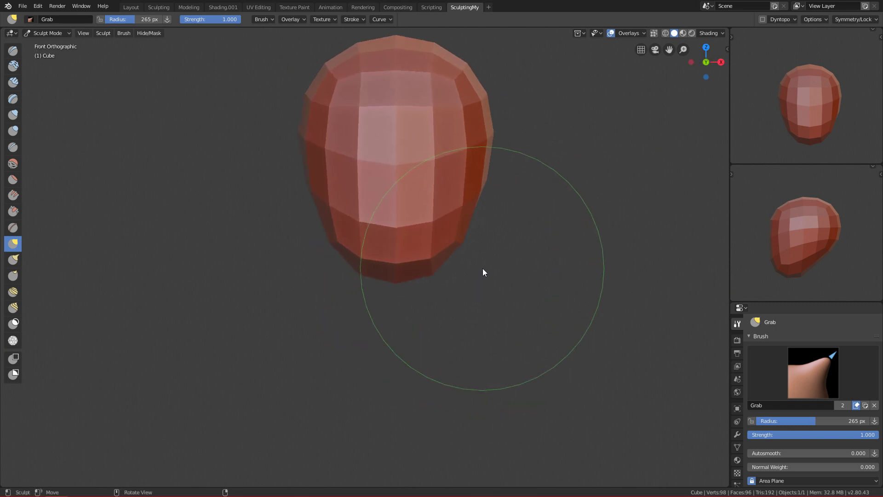
key(f)
click(475, 145)
key(f)
click(546, 145)
drag(495, 139, 488, 138)
- Taper the jaw toward the chin in the front view, varying the Grab brush radius up to 290 px
shift+middle_drag(461, 281, 471, 244)
key(f)
click(435, 203)
key(f)
click(414, 218)
key(f)
click(396, 239)
key(f)
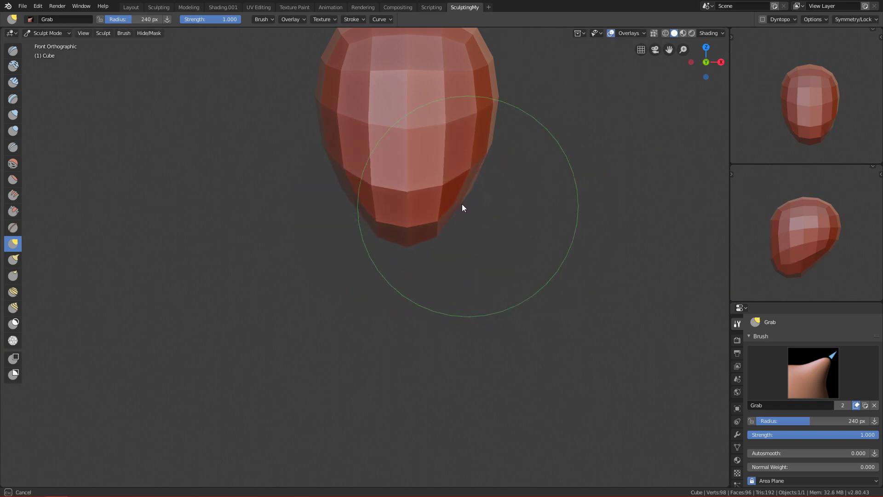
click(465, 206)
key(f)
click(418, 232)
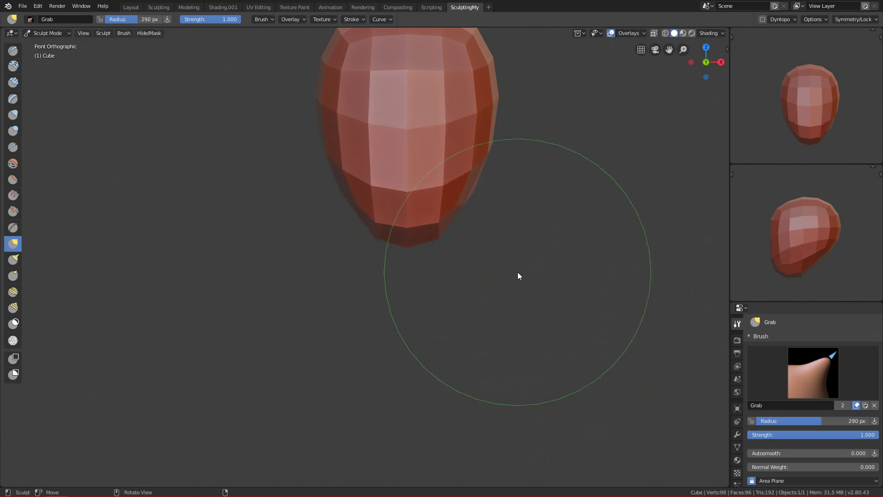
- Reshape the chin and underside of the jaw in the right side view with a 234 px Grab brush
key(KP_3)
key(f)
click(392, 217)
key(f)
click(444, 235)
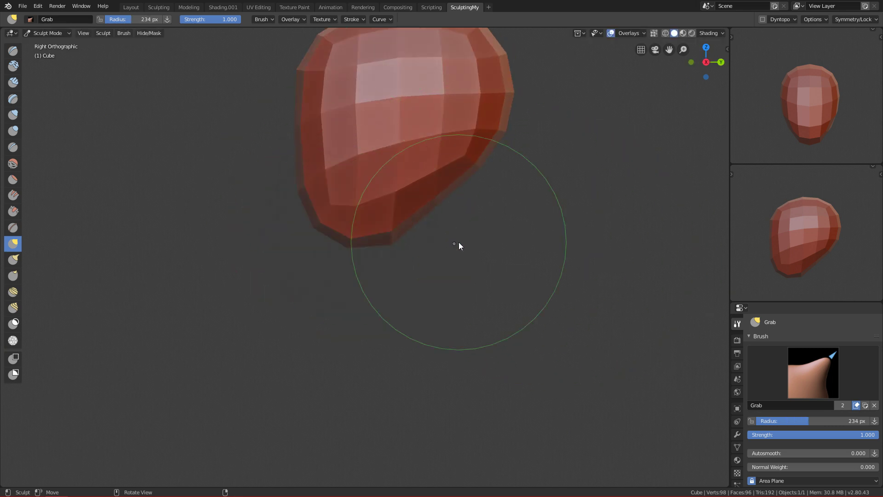
mouse_move(402, 240)
mouse_down()
mouse_move(321, 236)
mouse_move(379, 261)
mouse_move(366, 310)
mouse_up()
- Return to the front view and set the Grab brush radius to 102 px
key(grave)
click(279, 176)
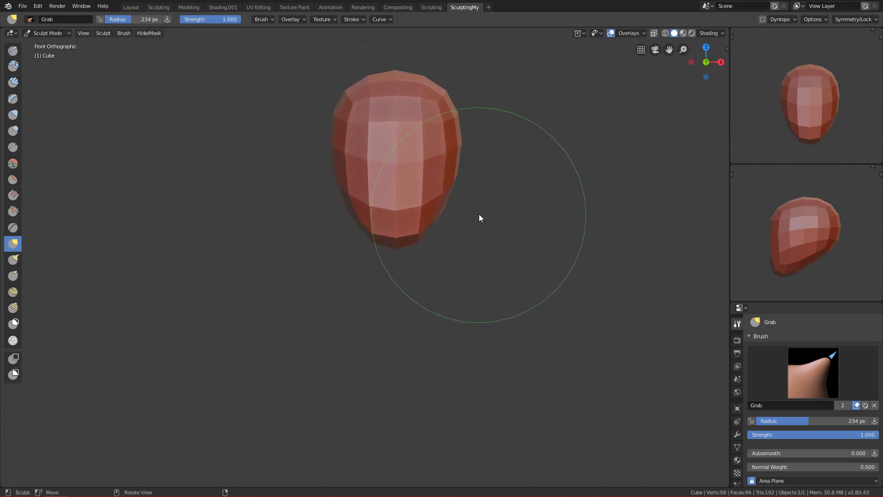
key(f)
click(405, 230)
- Save the file as FemaleFace_Tutorial in the DailySculpts folder
key(ctrl+s)
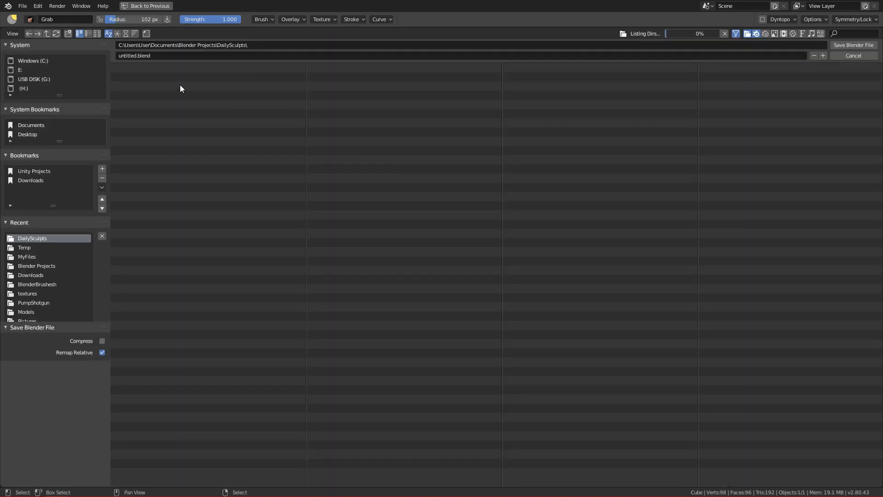
text(FemaleFa)
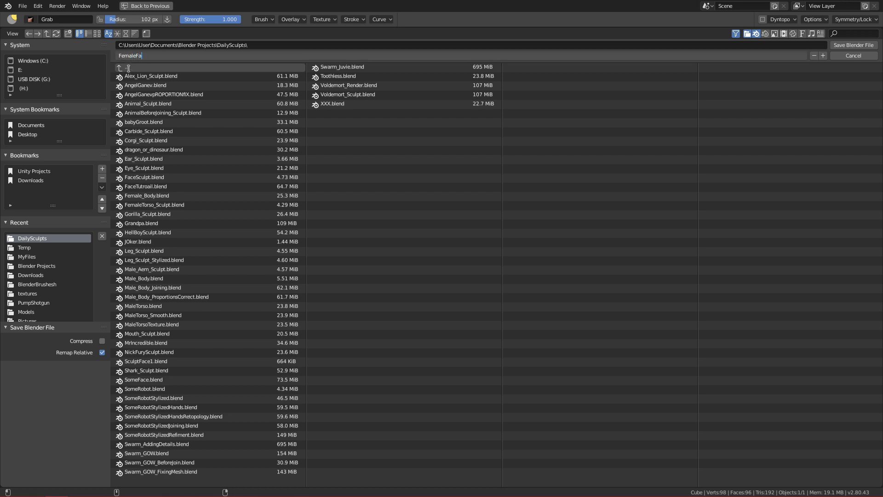
text(ce_Tutorial)
click(853, 45)
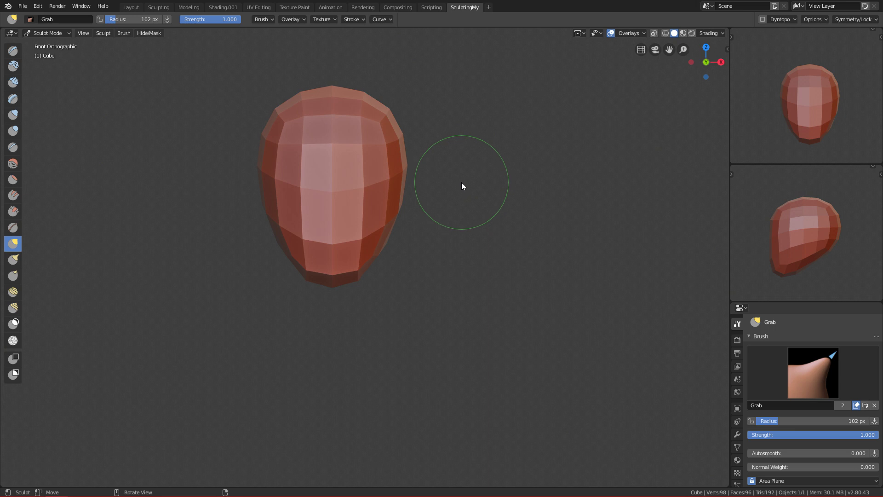
- Enable Dyntopo on the head mesh and set its detailing to Constant Detail
click(762, 19)
click(758, 43)
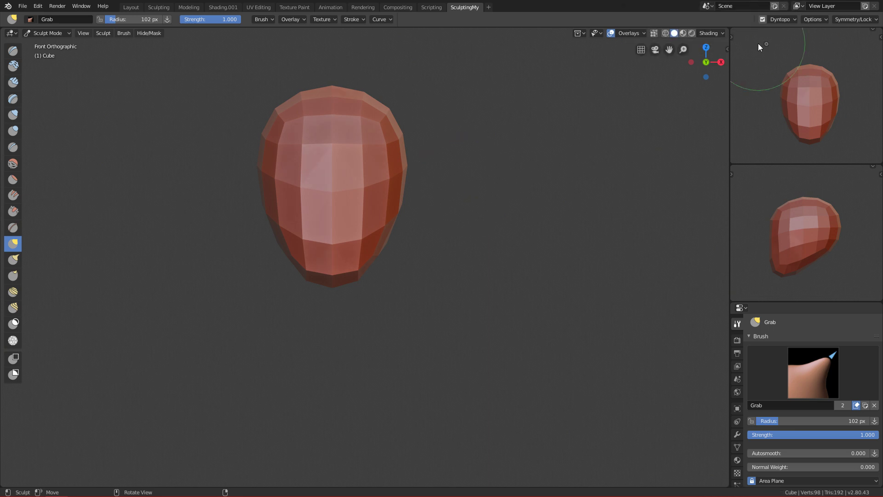
click(782, 20)
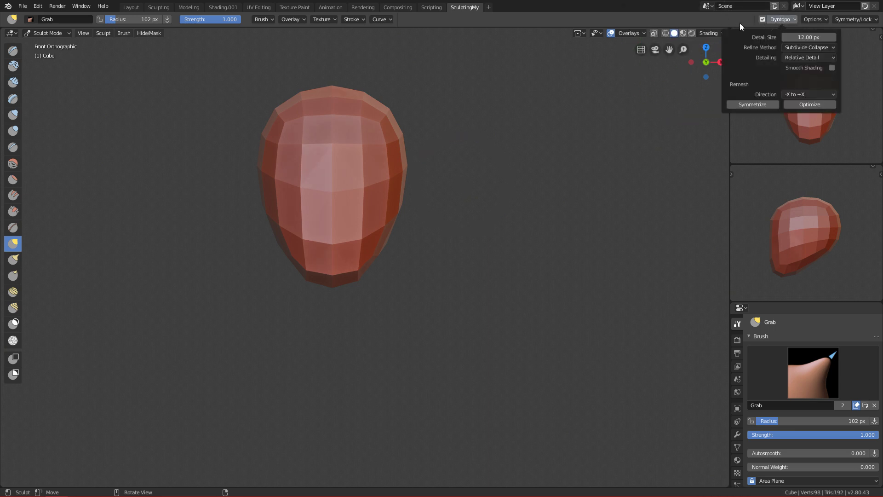
click(781, 19)
click(791, 17)
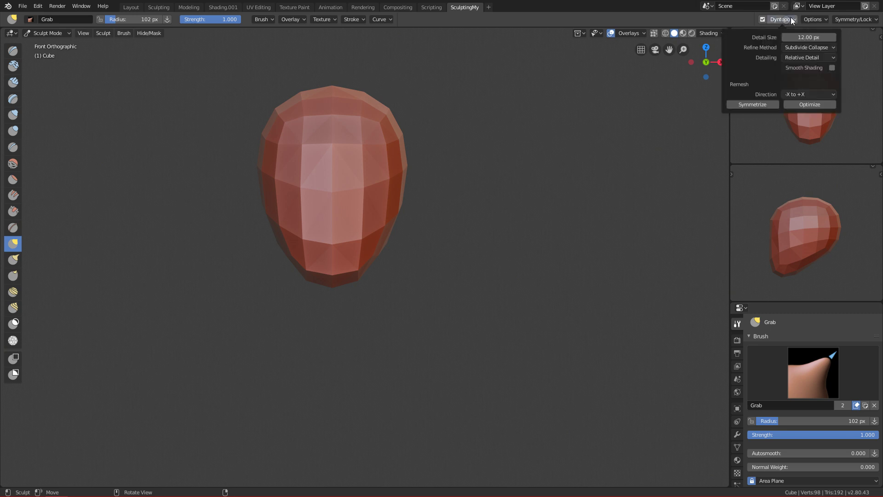
click(797, 58)
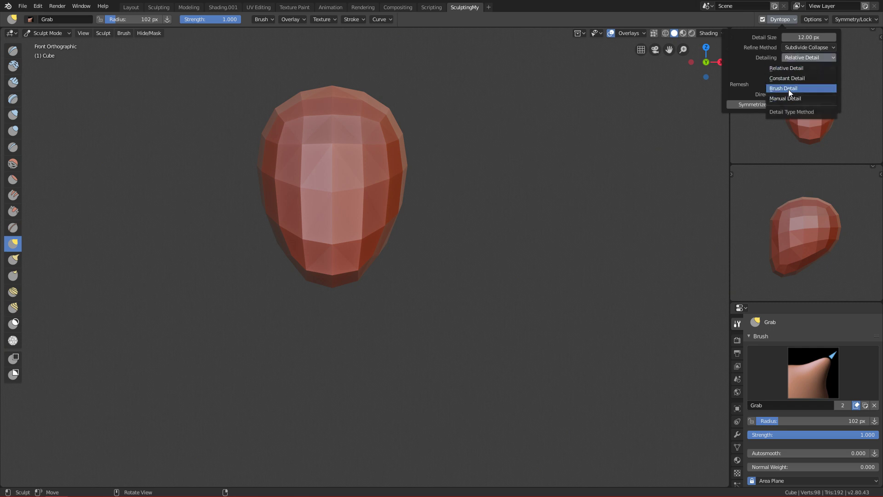
click(795, 79)
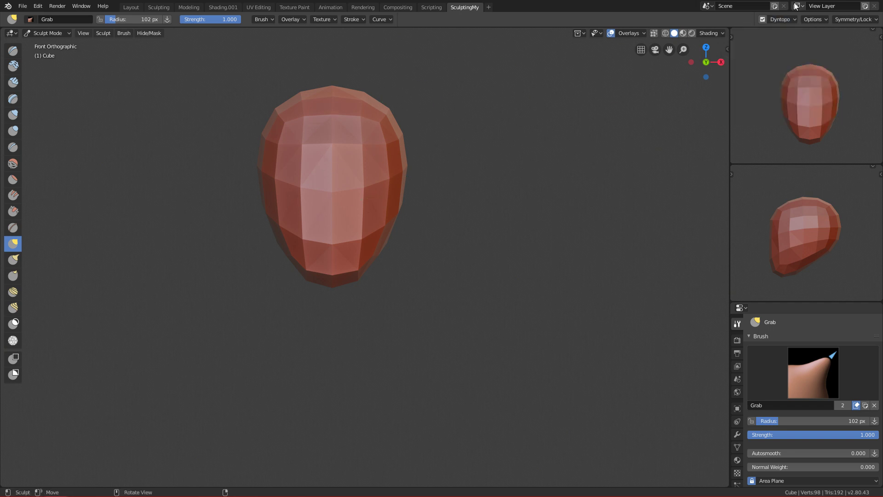
- Set the Dyntopo constant detail resolution to 10
click(785, 20)
click(795, 39)
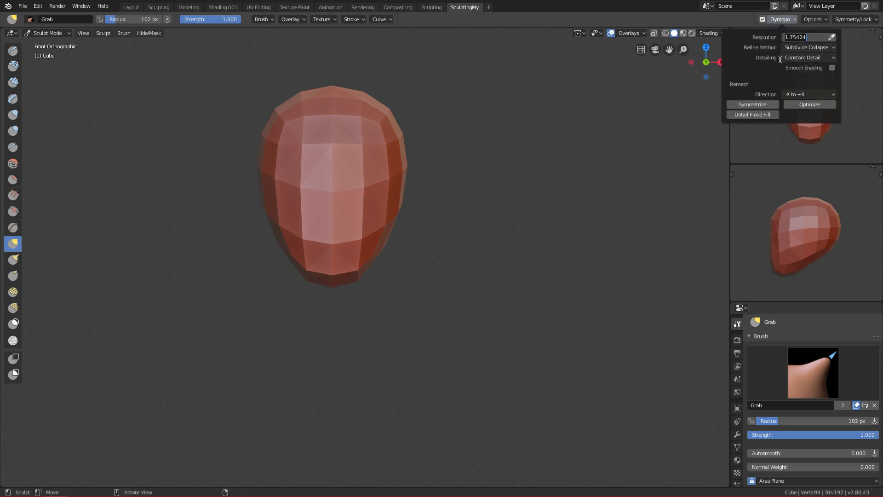
text(10)
key(Return)
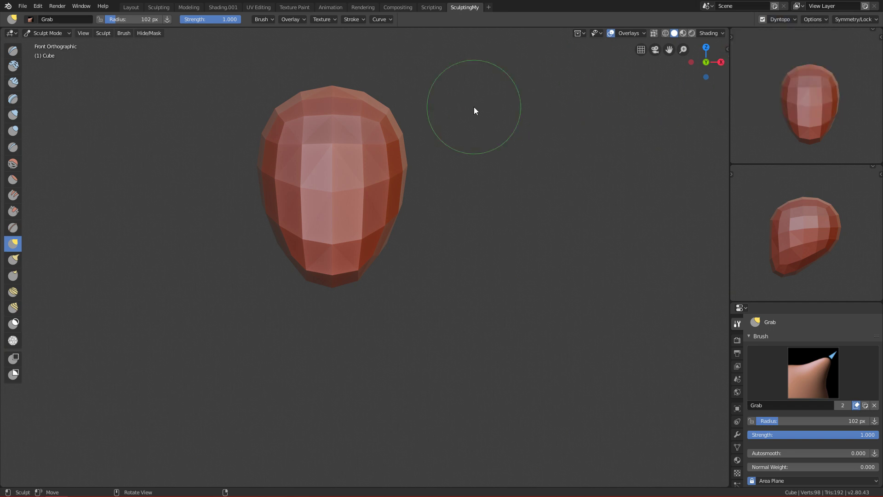
- Try a short carving stroke on the eye area with the Clay brush, and undo it
key(c)
key(f)
click(391, 161)
ctrl+drag(358, 177, 380, 177)
key(ctrl+z)
- Carve a hollow eye socket on each side of the face with the Draw brush in subtract mode, radius about 95 px
mouse_move(400, 258)
ctrl+alt+mouse_down()
mouse_move(405, 240)
mouse_move(391, 207)
ctrl+alt+mouse_up()
mouse_move(380, 211)
alt+shift+mouse_down()
mouse_move(522, 261)
mouse_move(545, 283)
alt+shift+mouse_up()
ctrl+alt+drag(547, 230, 498, 227)
key(x)
key(f)
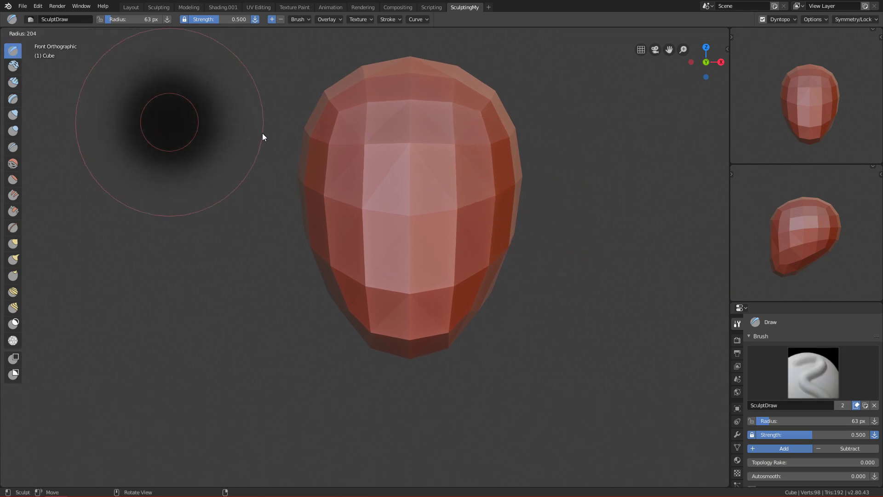
click(262, 135)
ctrl+middle_drag(459, 190, 485, 206)
ctrl+alt+drag(485, 206, 492, 202)
key(f)
click(474, 182)
key(f)
click(482, 195)
key(f)
click(482, 192)
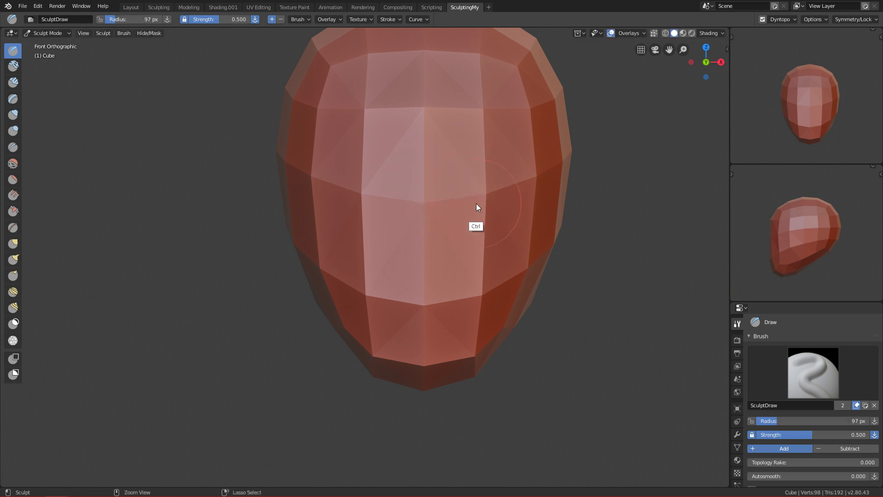
key(f)
click(483, 197)
mouse_move(500, 198)
ctrl+mouse_down()
mouse_move(470, 212)
mouse_move(501, 192)
mouse_move(469, 183)
mouse_move(463, 200)
mouse_move(509, 222)
ctrl+mouse_up()
key(f)
click(493, 204)
mouse_move(553, 191)
ctrl+alt+mouse_down()
mouse_move(523, 327)
mouse_move(555, 236)
ctrl+alt+mouse_up()
alt+shift+drag(520, 267, 485, 241)
ctrl+alt+drag(493, 317, 492, 280)
mouse_move(466, 240)
alt+shift+mouse_down()
mouse_move(472, 209)
mouse_move(495, 209)
alt+shift+mouse_up()
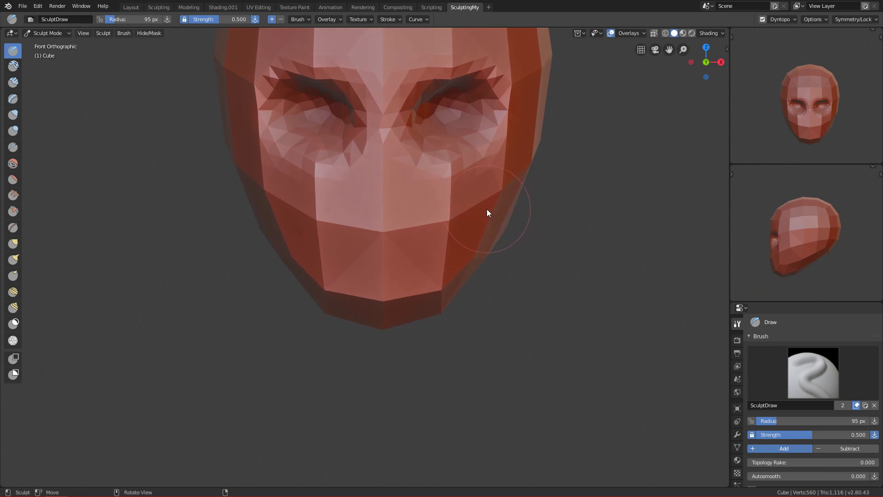
mouse_move(521, 213)
alt+shift+mouse_down()
mouse_move(525, 224)
mouse_move(509, 239)
mouse_move(528, 221)
alt+shift+mouse_up()
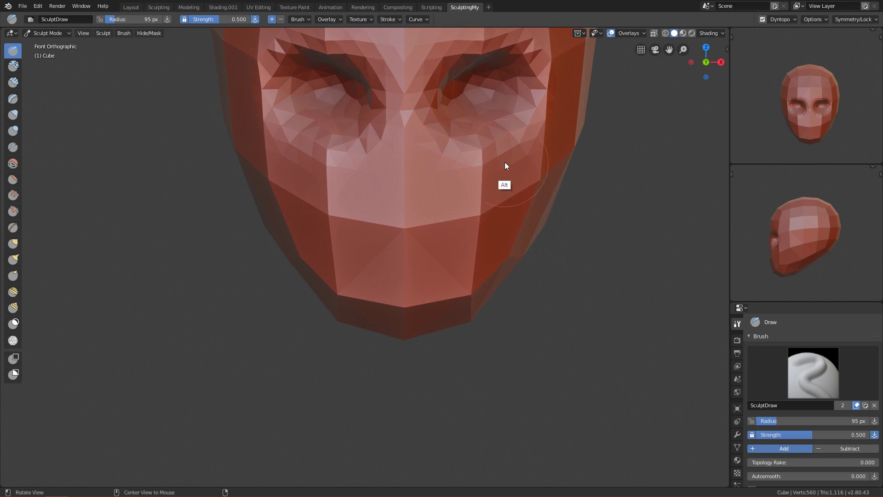
mouse_move(520, 185)
ctrl+alt+mouse_down()
mouse_move(521, 209)
mouse_move(526, 189)
ctrl+alt+mouse_up()
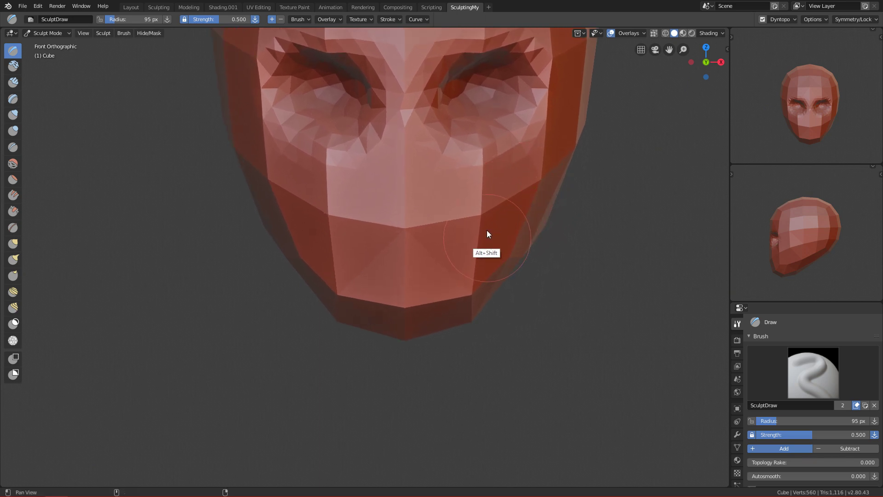
alt+shift+drag(487, 230, 489, 186)
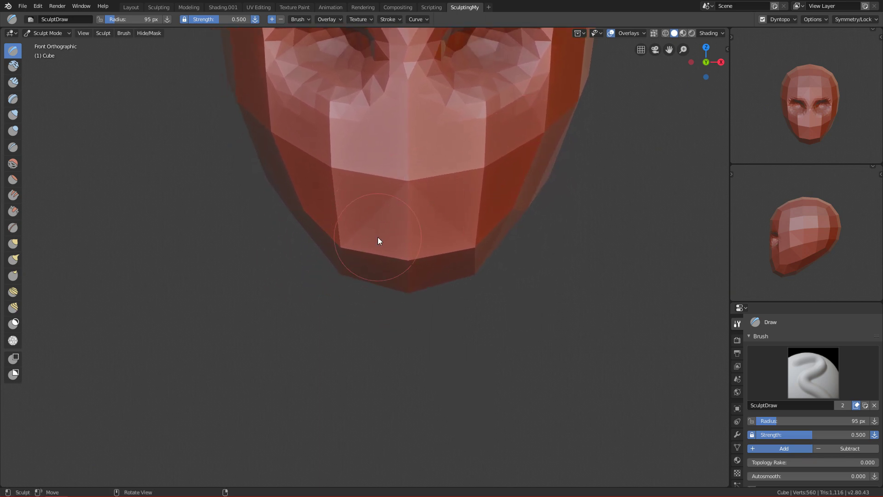
- Try carving a mouth line across the lower face with the Crease brush at an 87 px radius, and undo it
ctrl+alt+drag(471, 195, 457, 214)
key(c)
key(shift+c)
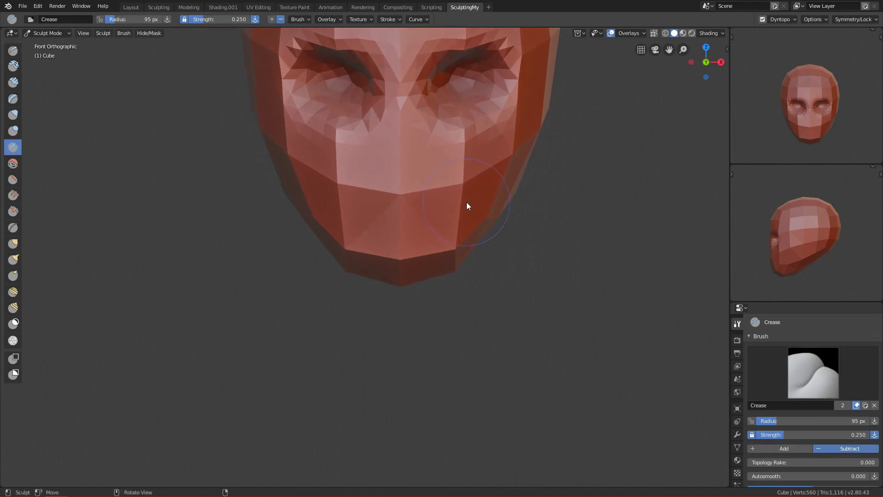
key(f)
click(488, 203)
ctrl+alt+drag(440, 238, 445, 175)
key(f)
click(341, 175)
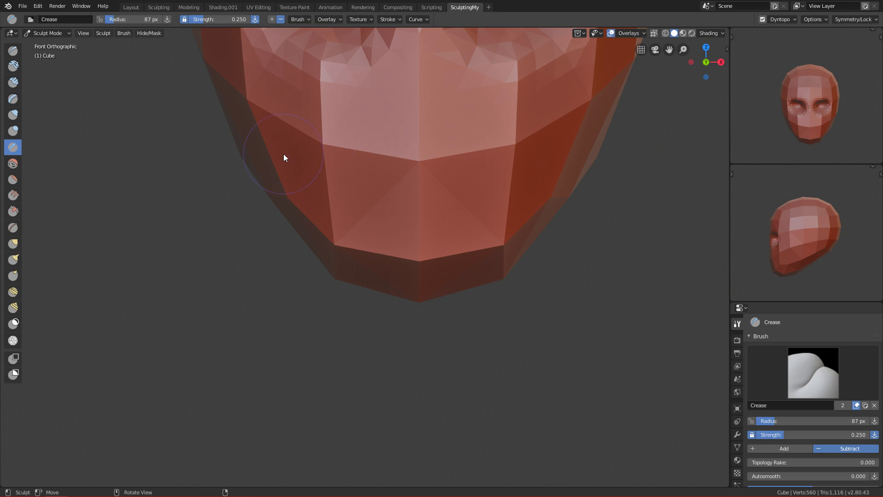
mouse_move(382, 193)
mouse_down()
mouse_move(485, 202)
mouse_move(348, 179)
mouse_move(320, 189)
mouse_move(410, 191)
mouse_move(405, 198)
mouse_up()
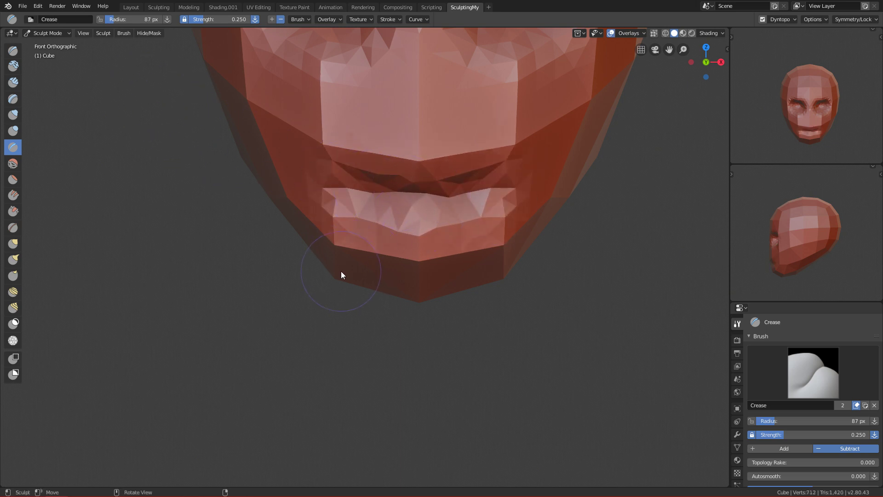
key(ctrl+z)
key(ctrl+z)
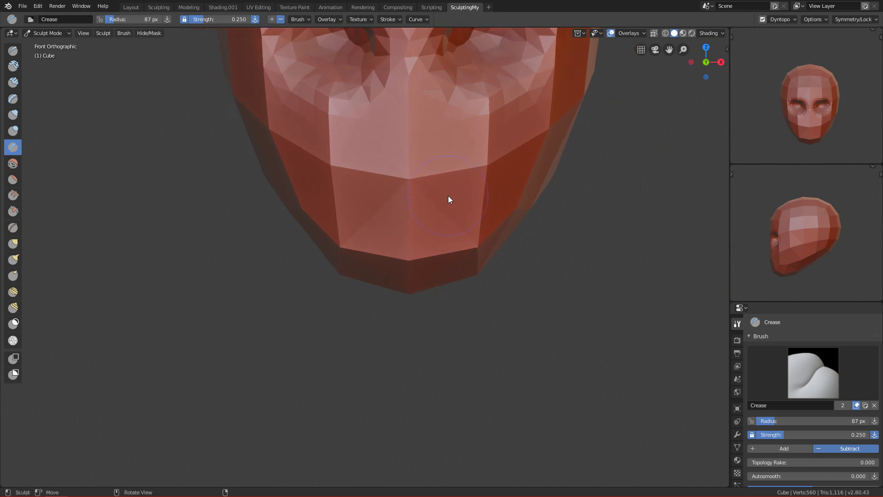
- Build up the mouth and chin volume with the Clay Strips brush at a 137 px radius, undoing one unwanted stroke
key(3)
key(f)
click(479, 192)
ctrl+alt+drag(434, 251, 432, 236)
mouse_move(370, 198)
mouse_down()
mouse_move(431, 194)
mouse_move(365, 250)
mouse_move(416, 211)
mouse_move(361, 294)
mouse_move(346, 216)
mouse_up()
mouse_move(365, 253)
mouse_down()
mouse_move(345, 205)
mouse_move(350, 175)
mouse_move(400, 180)
mouse_move(382, 193)
mouse_up()
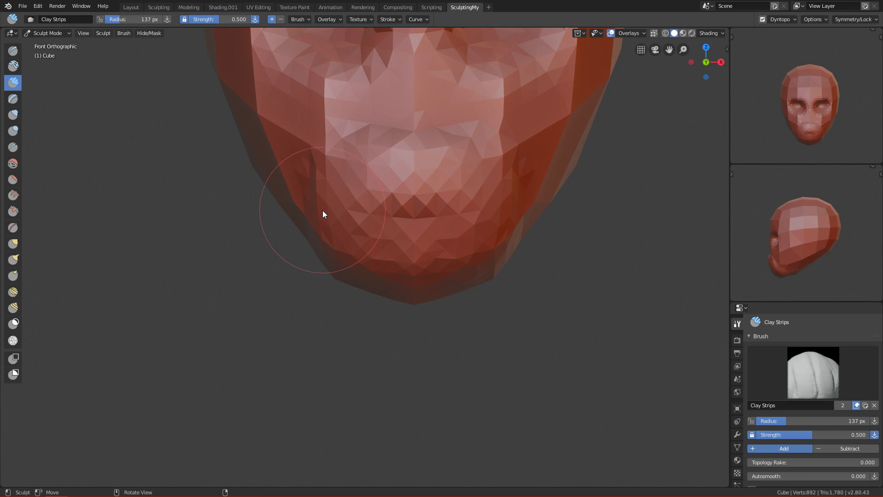
key(ctrl+z)
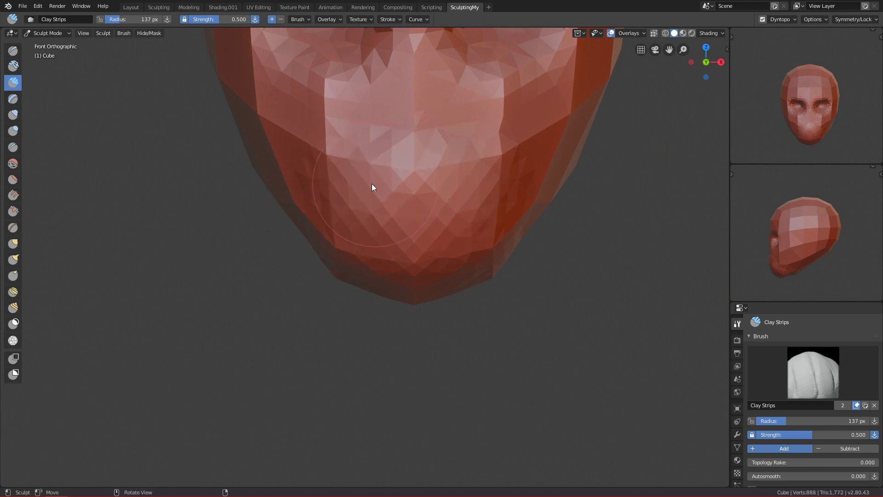
mouse_move(396, 166)
mouse_down()
mouse_move(479, 165)
mouse_move(380, 225)
mouse_up()
mouse_move(410, 189)
mouse_down()
mouse_move(410, 166)
mouse_move(361, 203)
mouse_up()
- Smooth the built-up mouth area and reduce the brush radius to 111 px
key(KP_3)
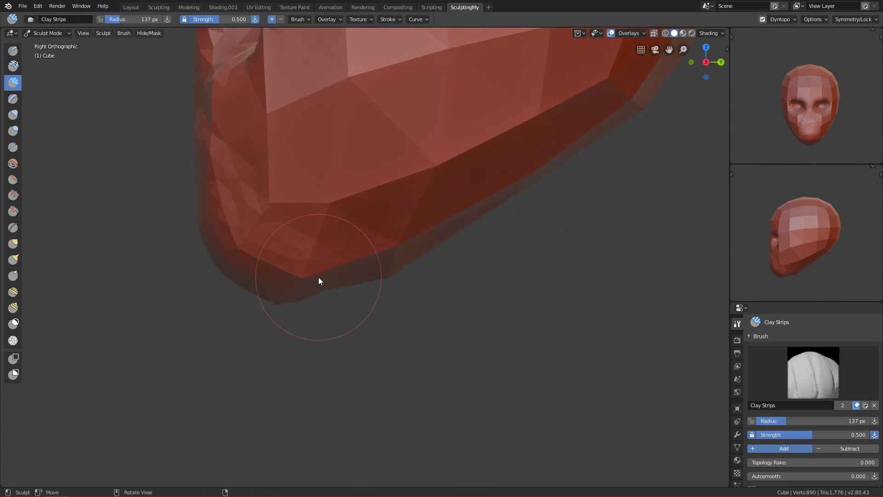
key(KP_1)
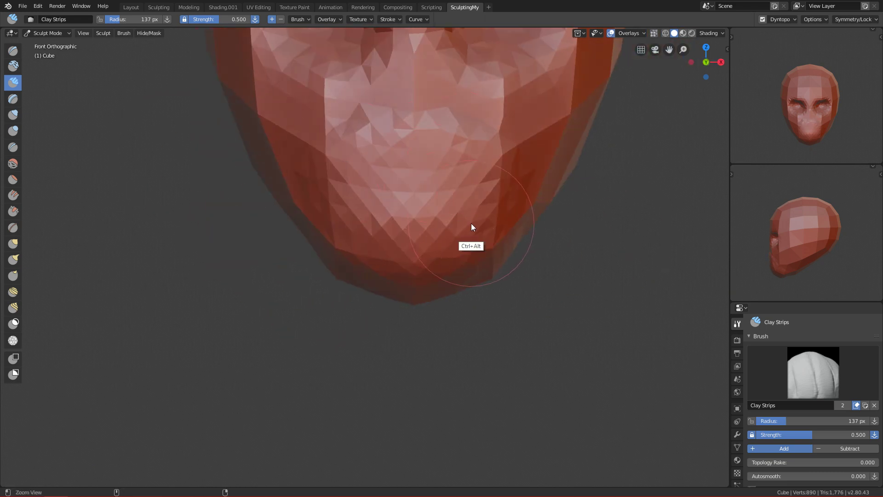
scroll(453, 262, up, 1)
scroll(437, 285, up, 1)
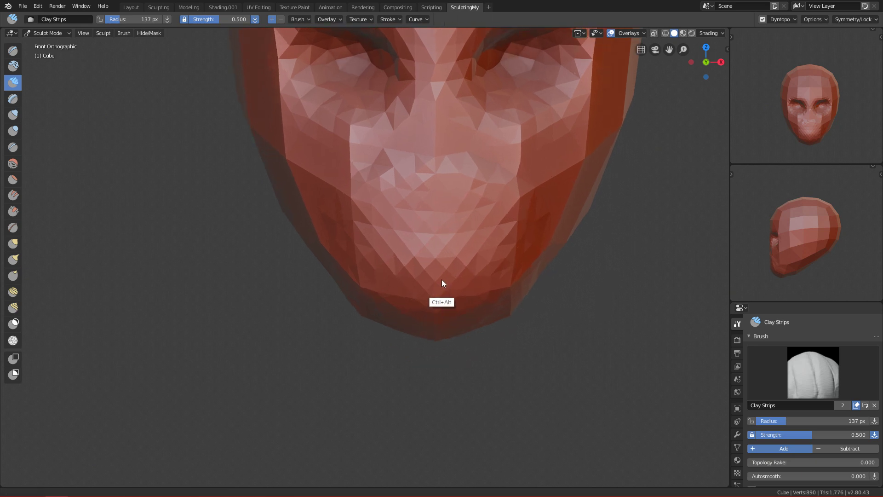
scroll(437, 254, up, 1)
key(KP_3)
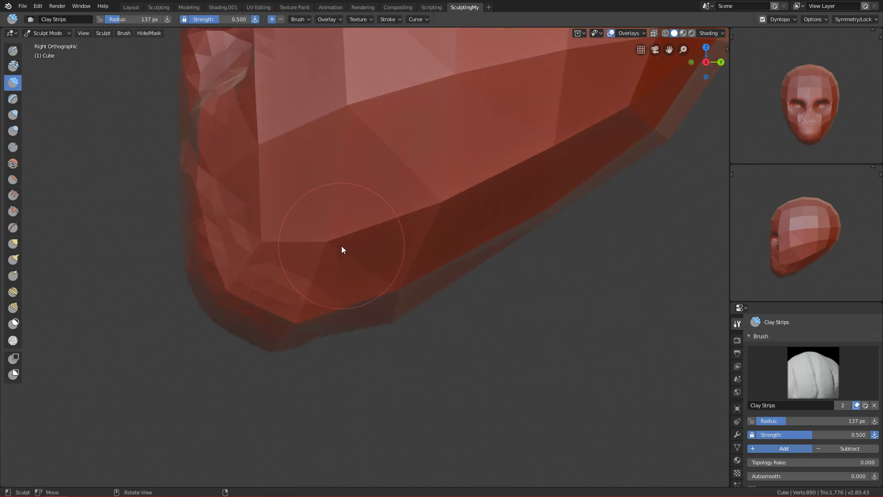
key(f)
click(437, 244)
mouse_move(415, 241)
shift+mouse_down()
mouse_move(347, 252)
mouse_move(349, 212)
mouse_move(497, 201)
mouse_move(369, 240)
mouse_move(336, 197)
mouse_move(493, 181)
mouse_move(478, 191)
shift+mouse_up()
key(f)
click(371, 211)
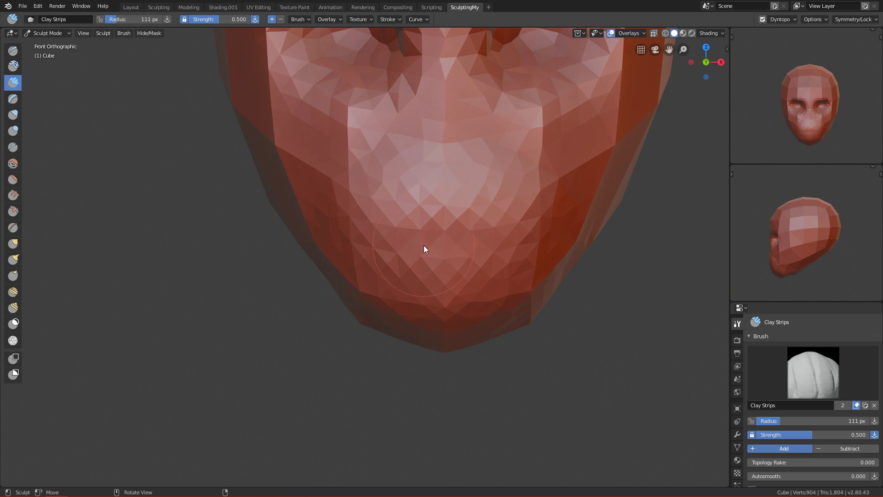
- Lightly smooth the lower part of the mouth area with the brush radius set to 78 px
alt+shift+drag(493, 190, 478, 286)
ctrl+alt+drag(500, 238, 462, 285)
key(f)
click(391, 332)
mouse_move(400, 333)
shift+mouse_down()
mouse_move(413, 332)
mouse_move(391, 325)
shift+mouse_up()
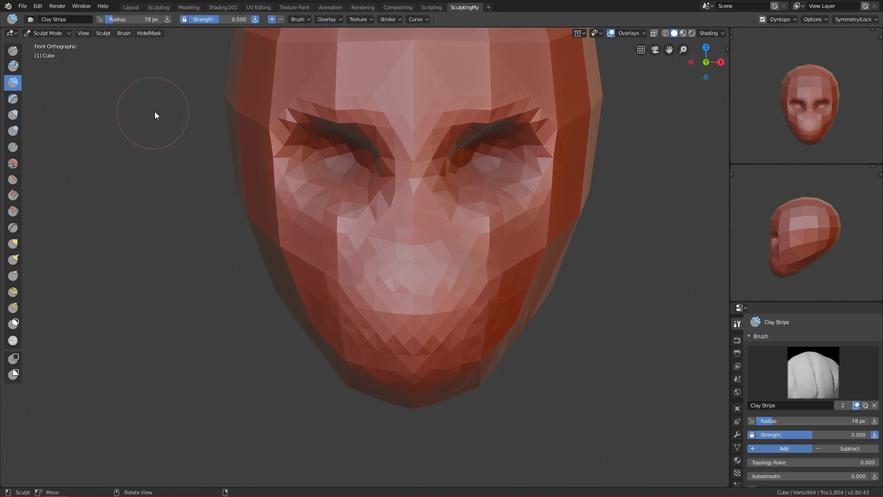
- Carve the cheeks beside the nose and beneath the eyes with the Crease brush, enlarging its radius to 167 px
key(shift+c)
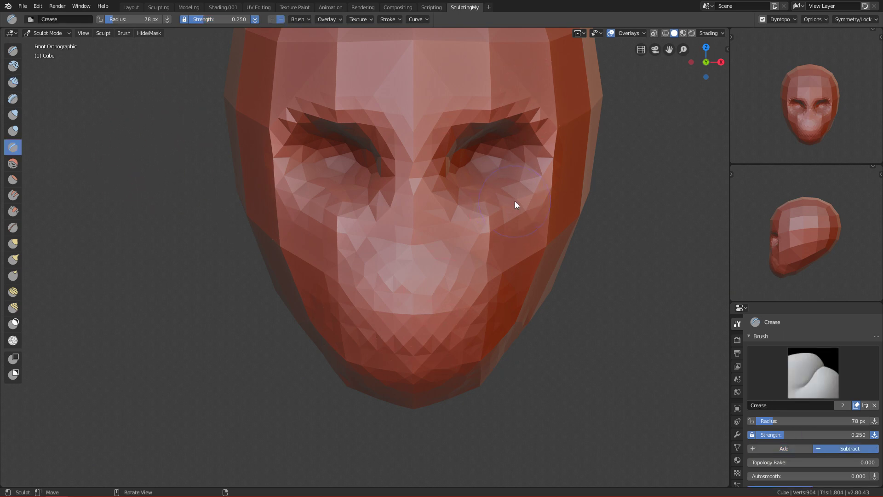
mouse_move(473, 209)
mouse_down()
mouse_move(462, 211)
mouse_move(458, 189)
mouse_move(479, 216)
mouse_move(454, 198)
mouse_move(501, 241)
mouse_move(508, 220)
mouse_up()
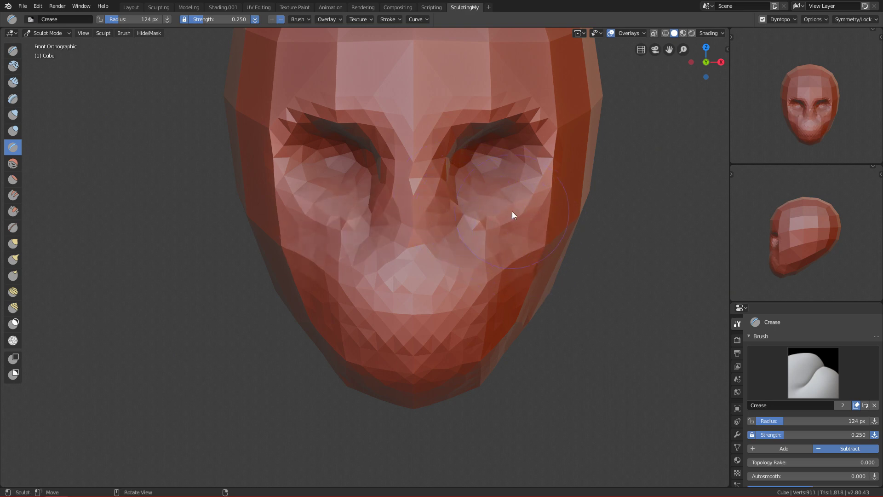
mouse_move(514, 286)
ctrl+middle_down()
mouse_move(519, 257)
mouse_move(416, 243)
ctrl+middle_up()
key(f)
click(410, 188)
mouse_move(368, 163)
mouse_down()
mouse_move(356, 161)
mouse_move(364, 147)
mouse_move(439, 200)
mouse_move(399, 244)
mouse_up()
key(f)
click(424, 192)
mouse_move(424, 191)
mouse_down()
mouse_move(360, 180)
mouse_move(439, 198)
mouse_up()
- Carve across the area below the eye sockets with the Clay Strips brush in subtract mode at a 90 px radius
mouse_move(483, 214)
alt+mouse_down()
mouse_move(464, 197)
mouse_move(404, 201)
mouse_move(444, 234)
alt+mouse_up()
key(KP_1)
scroll(384, 193, up, 2)
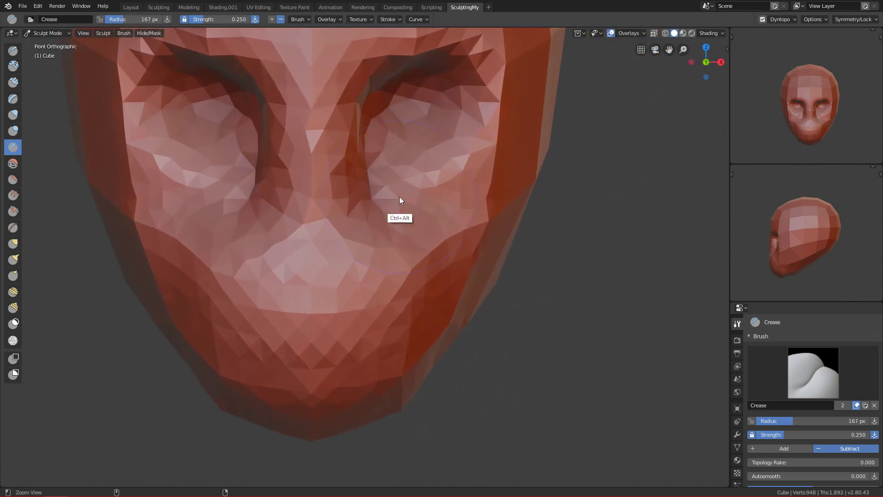
key(c)
key(f)
click(434, 174)
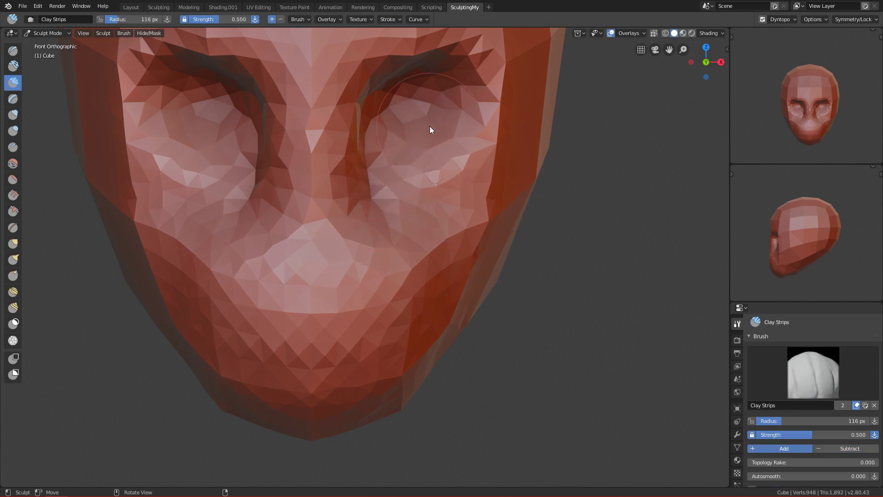
key(f)
click(398, 194)
mouse_move(501, 179)
ctrl+mouse_down()
mouse_move(500, 134)
mouse_move(500, 201)
mouse_move(445, 252)
mouse_move(399, 218)
mouse_move(458, 173)
mouse_move(418, 165)
mouse_move(369, 203)
mouse_move(382, 179)
ctrl+mouse_up()
- Shape the outer cheek and cheekbone from an angled view with Clay Strips, and smooth the area at a 109 px radius
mouse_move(518, 185)
ctrl+alt+mouse_down()
mouse_move(443, 283)
mouse_move(454, 201)
ctrl+alt+mouse_up()
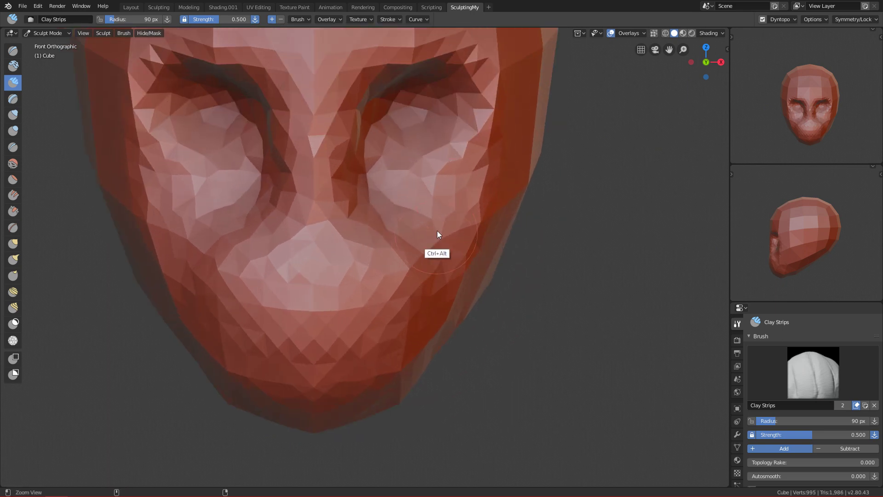
alt+shift+drag(438, 167, 433, 229)
mouse_move(511, 169)
alt+mouse_down()
mouse_move(526, 222)
mouse_move(499, 217)
mouse_move(415, 259)
mouse_move(420, 164)
alt+mouse_up()
key(f)
click(499, 199)
key(f)
click(475, 197)
mouse_move(482, 188)
mouse_down()
mouse_move(501, 174)
mouse_move(492, 191)
mouse_move(469, 207)
mouse_move(487, 181)
mouse_move(460, 209)
mouse_move(467, 212)
mouse_move(422, 215)
mouse_move(437, 203)
mouse_up()
key(f)
click(496, 193)
mouse_move(482, 154)
shift+mouse_down()
mouse_move(509, 172)
mouse_move(460, 260)
mouse_move(487, 159)
shift+mouse_up()
- Carve down the side of the head around the temple with the Clay Strips brush in subtract mode
key(KP_1)
key(KP_3)
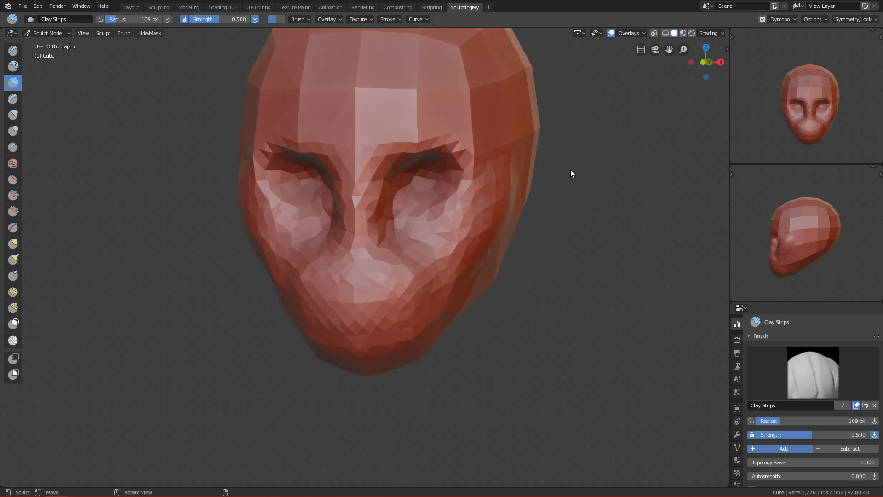
key(f)
click(474, 183)
mouse_move(434, 241)
ctrl+mouse_down()
mouse_move(438, 174)
mouse_move(415, 211)
mouse_move(465, 194)
mouse_move(443, 199)
ctrl+mouse_up()
ctrl+middle_drag(443, 224, 485, 117)
mouse_move(481, 174)
middle_down()
mouse_move(567, 178)
mouse_move(576, 194)
mouse_move(537, 234)
mouse_move(475, 217)
mouse_move(442, 236)
mouse_move(534, 230)
middle_up()
mouse_move(508, 176)
mouse_down()
mouse_move(543, 249)
mouse_move(546, 217)
mouse_move(545, 264)
mouse_up()
- Flatten the temple further with subtractive Clay Strips strokes at a 108 px radius and smooth the surface
key(KP_1)
mouse_move(514, 294)
ctrl+alt+mouse_down()
mouse_move(534, 253)
mouse_move(433, 248)
ctrl+alt+mouse_up()
key(f)
click(474, 199)
mouse_move(502, 148)
ctrl+mouse_down()
mouse_move(524, 138)
mouse_move(440, 241)
mouse_move(423, 184)
ctrl+mouse_up()
shift+drag(421, 120, 425, 143)
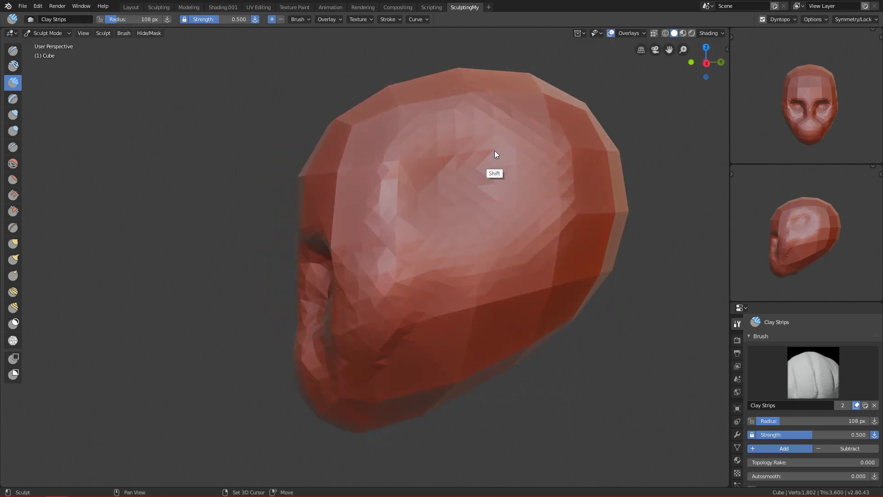
- Examine the overall head shape from the front and the side
alt+middle_drag(456, 244, 469, 271)
key(f)
click(421, 222)
alt+middle_drag(399, 238, 478, 230)
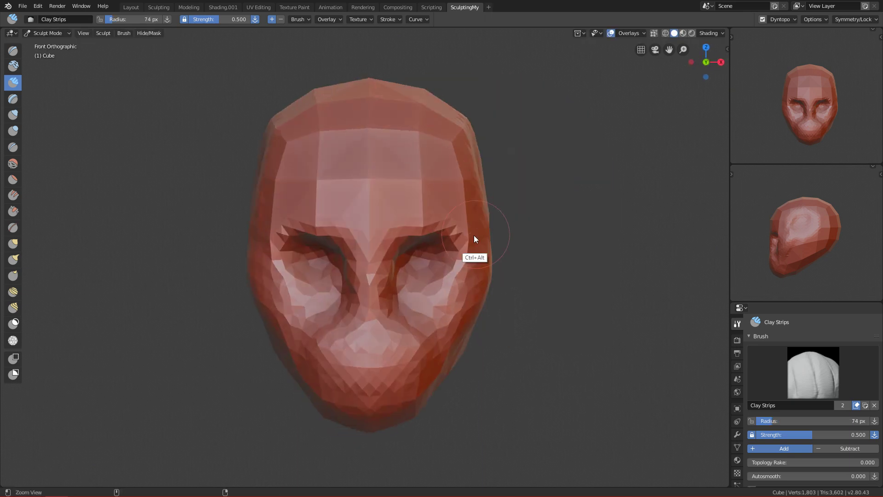
scroll(456, 239, up, 3)
shift+middle_drag(446, 349, 443, 390)
alt+shift+drag(443, 390, 581, 259)
ctrl+alt+drag(410, 220, 413, 275)
ctrl+middle_drag(414, 276, 450, 253)
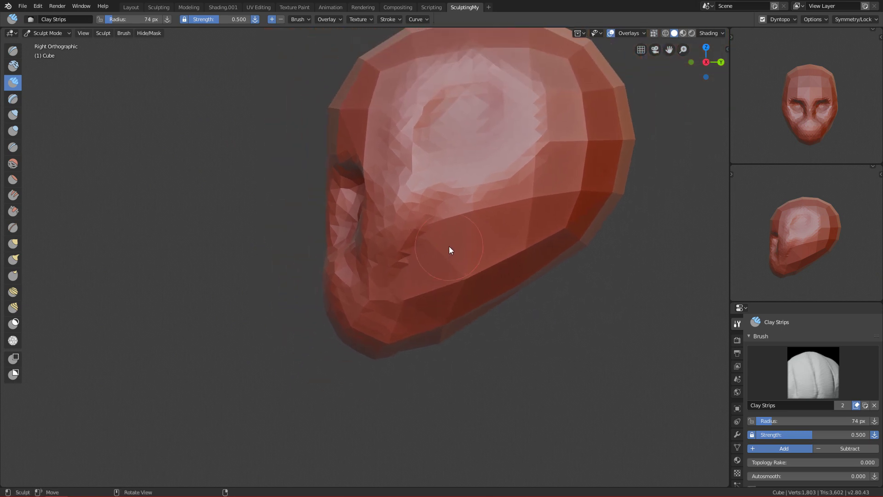
- Push the eye area of the face backward in the side view using a large Grab brush
key(g)
mouse_move(425, 311)
ctrl+middle_down()
mouse_move(411, 194)
mouse_move(444, 234)
ctrl+middle_up()
key(f)
click(427, 186)
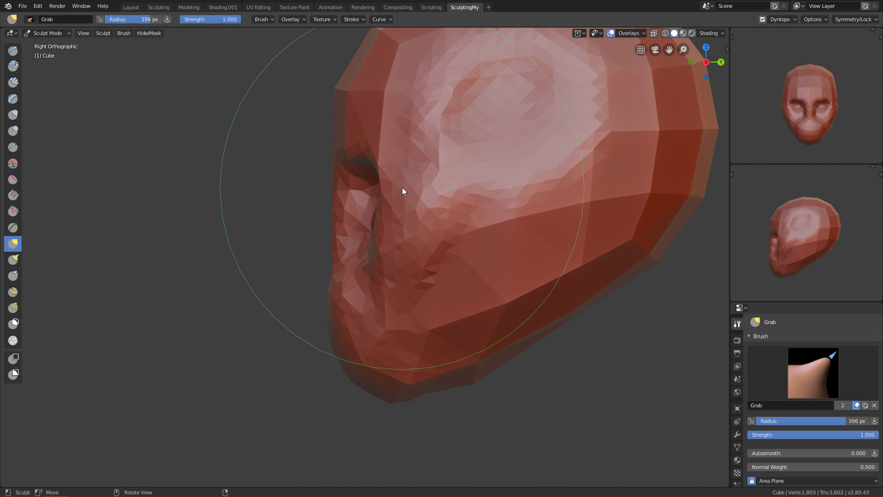
key(f)
click(450, 186)
drag(399, 186, 430, 184)
- Pull the nose bridge slightly inward in the profile with a smaller Grab brush
ctrl+middle_drag(426, 326, 427, 226)
key(f)
click(330, 186)
shift+middle_drag(369, 194, 389, 212)
key(f)
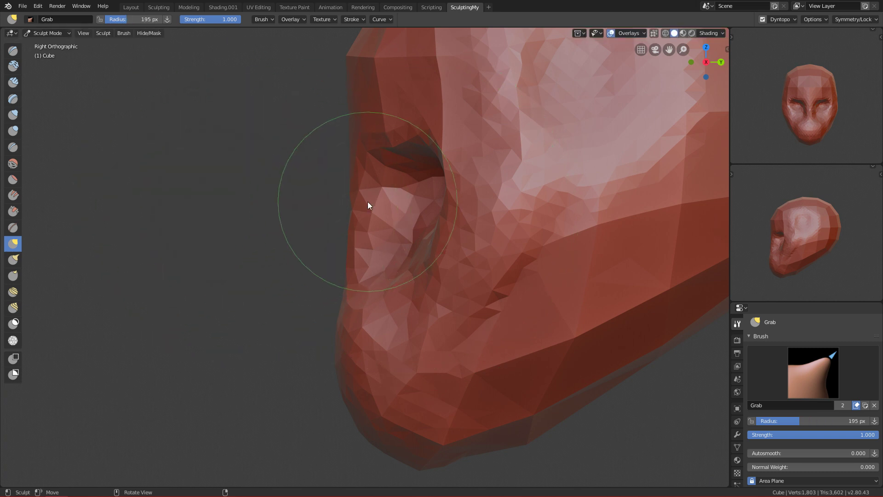
click(355, 211)
mouse_move(355, 210)
mouse_down()
mouse_move(375, 213)
mouse_move(365, 213)
mouse_up()
- Adjust the mouth and chin profile in the side view with the Grab brush at a 243 px radius
ctrl+middle_drag(431, 230, 426, 247)
mouse_move(489, 211)
ctrl+alt+mouse_down()
mouse_move(465, 258)
mouse_move(462, 236)
ctrl+alt+mouse_up()
mouse_move(446, 327)
alt+shift+mouse_down()
mouse_move(420, 240)
mouse_move(440, 241)
alt+shift+mouse_up()
key(f)
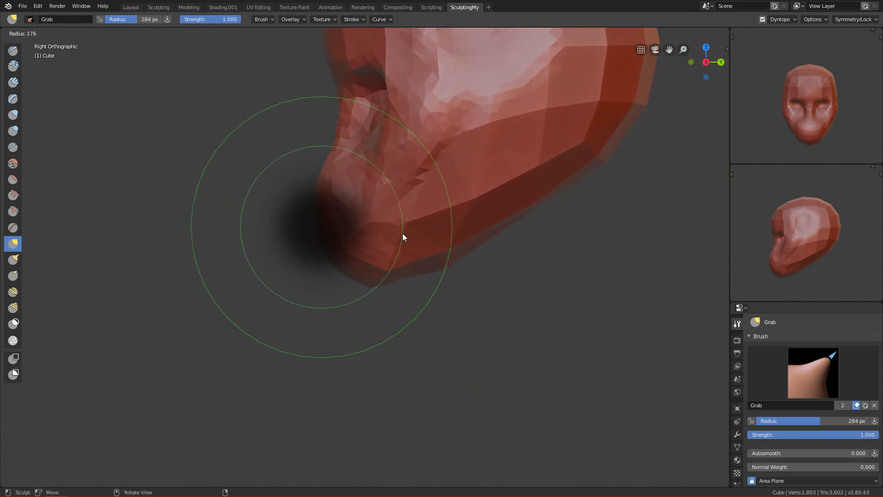
click(402, 233)
shift+middle_drag(371, 148, 419, 191)
key(f)
click(402, 227)
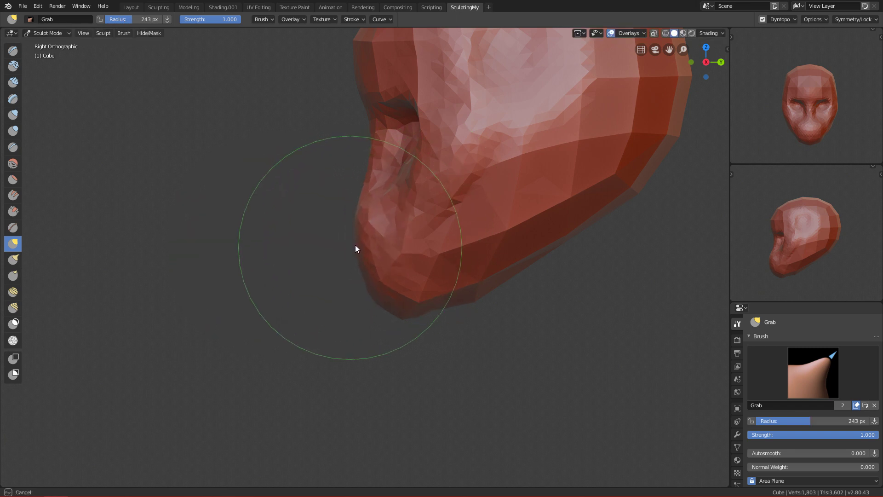
mouse_move(353, 246)
ctrl+middle_down()
mouse_move(477, 238)
mouse_move(453, 294)
mouse_move(460, 210)
mouse_move(432, 256)
mouse_move(407, 143)
ctrl+middle_up()
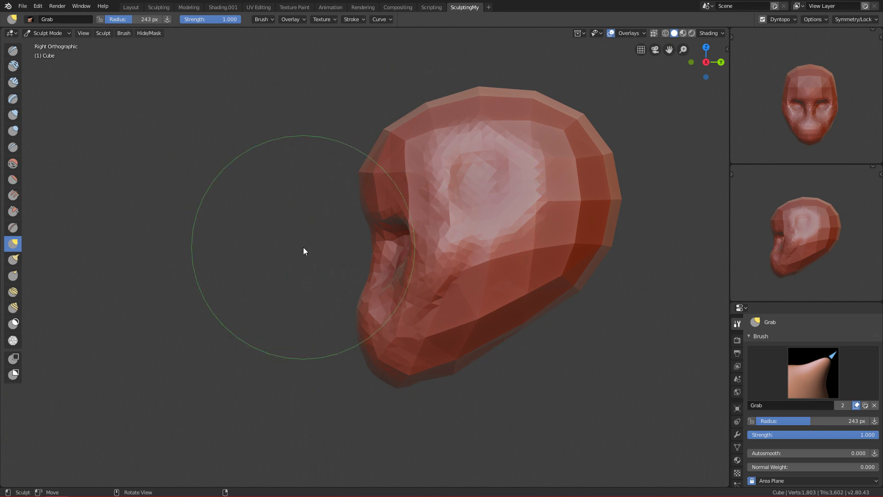
- Raise the inner brow above the eye sockets in the front view with the Grab brush at a 183 px radius
key(KP_1)
ctrl+alt+drag(446, 334, 454, 268)
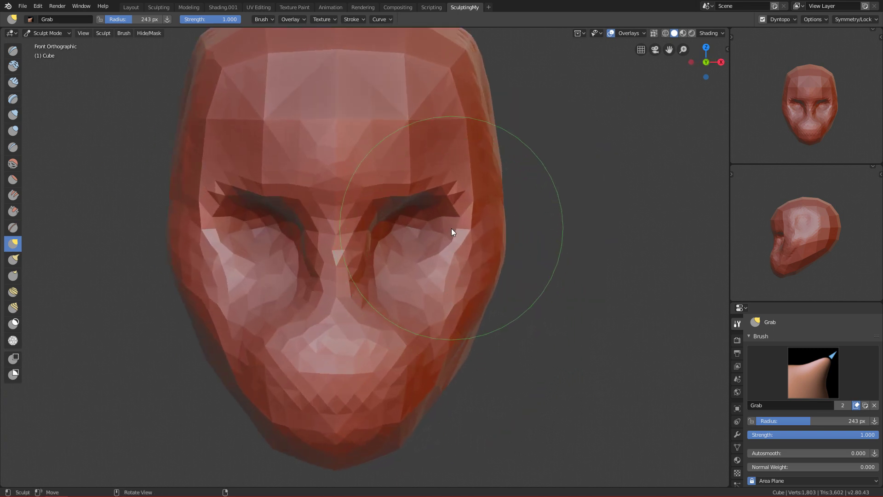
key(f)
click(406, 254)
shift+middle_drag(458, 287, 479, 263)
key(f)
click(535, 220)
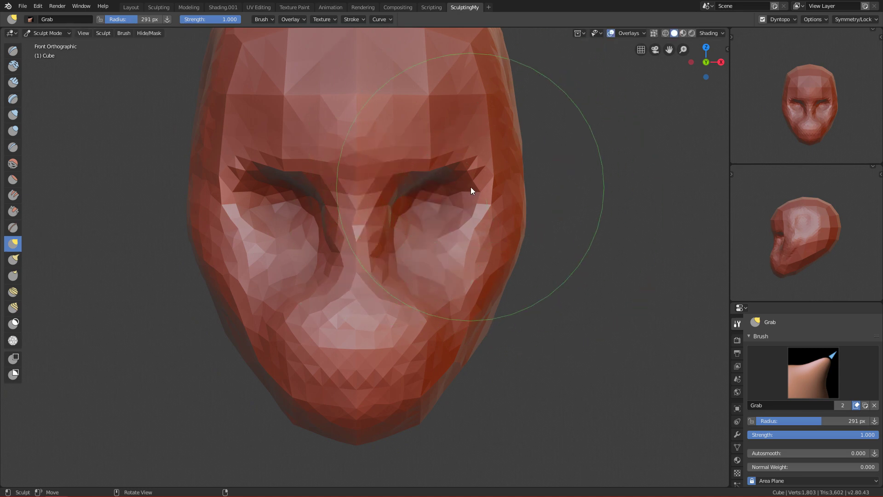
key(f)
click(405, 182)
key(f)
click(418, 176)
drag(419, 177, 417, 172)
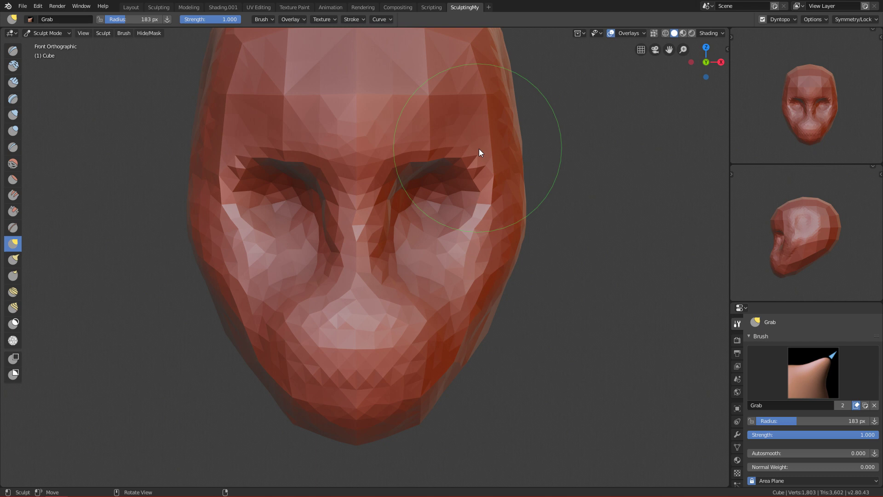
key(f)
click(518, 199)
drag(484, 192, 496, 195)
key(ctrl+z)
- Carve the mouth line in the front view with the Crease brush at a 51 px radius
ctrl+alt+drag(453, 365, 490, 196)
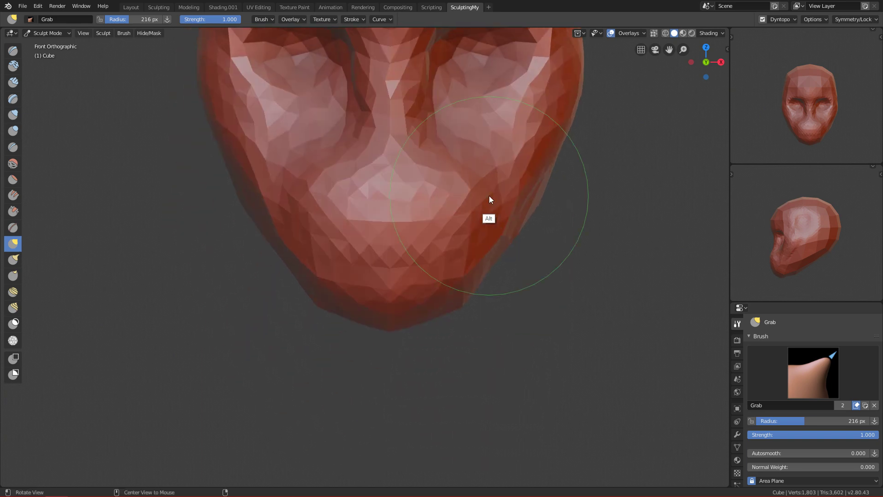
alt+shift+drag(457, 158, 459, 194)
key(shift+c)
key(f)
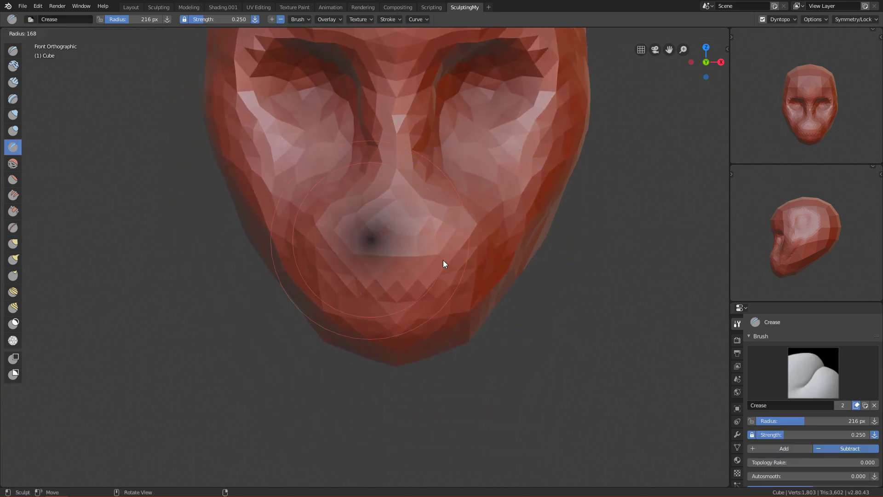
click(410, 249)
ctrl+alt+drag(431, 343, 440, 273)
ctrl+alt+drag(454, 218, 454, 338)
alt+shift+drag(441, 234, 440, 250)
ctrl+alt+drag(432, 300, 430, 242)
key(f)
click(382, 261)
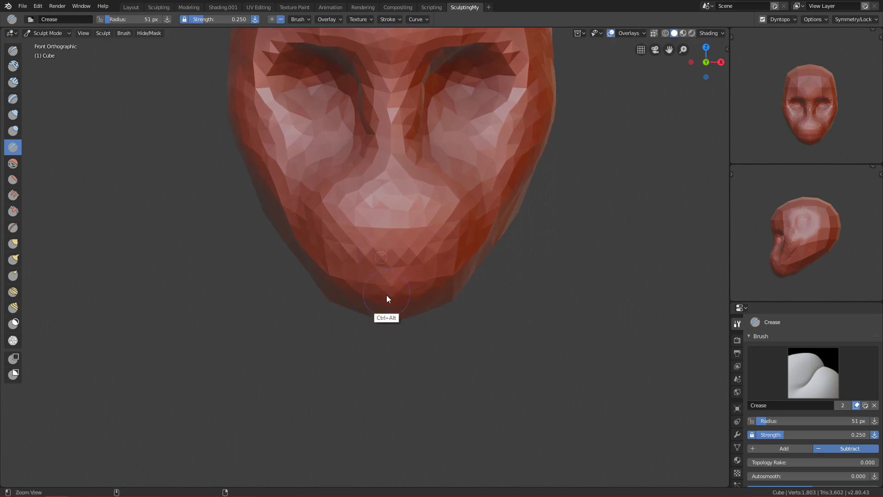
ctrl+alt+drag(387, 294, 391, 212)
mouse_move(320, 239)
mouse_down()
mouse_move(341, 234)
mouse_move(306, 228)
mouse_move(414, 254)
mouse_move(404, 247)
mouse_up()
- Deepen the mouth line with the Crease brush at a 106 px radius and save the file
key(f)
click(407, 247)
key(f)
click(336, 241)
drag(336, 241, 398, 253)
mouse_move(501, 224)
ctrl+alt+mouse_down()
mouse_move(458, 302)
mouse_move(463, 280)
ctrl+alt+mouse_up()
key(KP_3)
alt+drag(516, 245, 462, 282)
ctrl+alt+drag(468, 352, 501, 306)
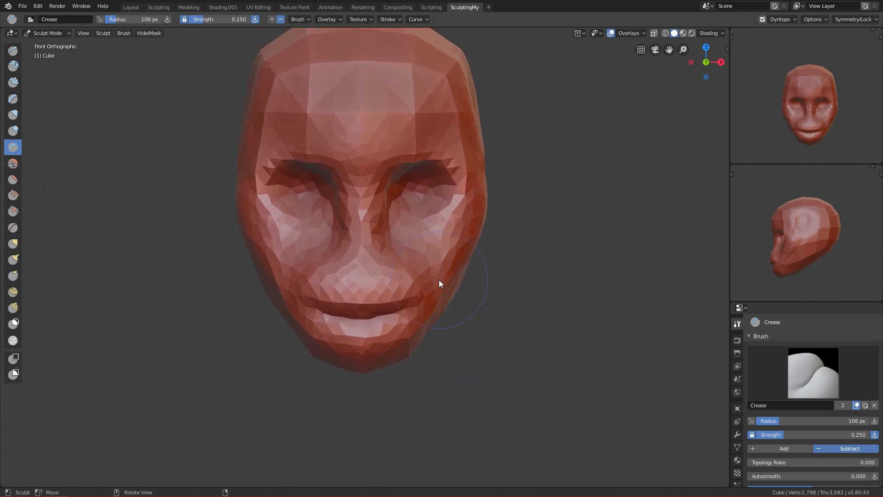
key(ctrl+s)
- Carve the folds running from the sides of the nose to the mouth corners with the Crease brush
key(KP_3)
key(KP_1)
mouse_move(488, 360)
ctrl+alt+mouse_down()
mouse_move(441, 285)
mouse_move(547, 200)
ctrl+alt+mouse_up()
key(f)
click(369, 184)
mouse_move(358, 251)
mouse_down()
mouse_move(379, 196)
mouse_move(350, 259)
mouse_move(390, 190)
mouse_move(374, 281)
mouse_up()
key(f)
click(395, 203)
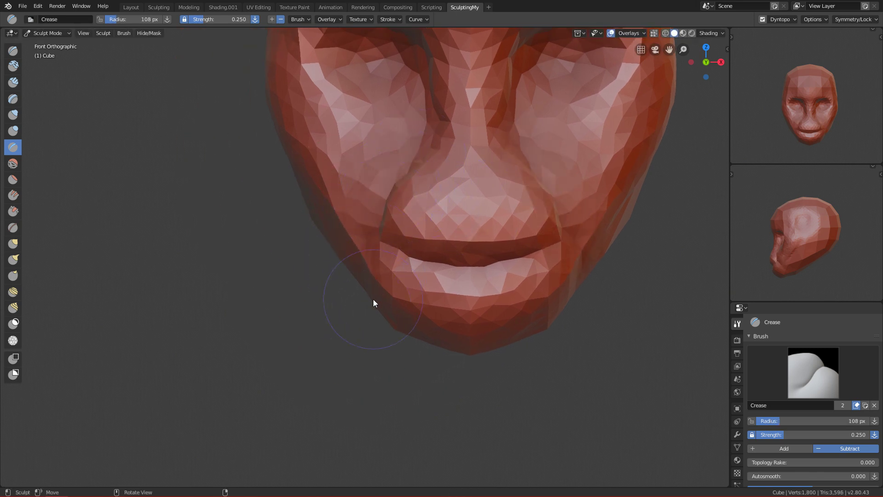
- Refine the creases beside the nose with the Crease brush at a 53 px radius and save the file
middle_drag(399, 264, 455, 255)
key(f)
mouse_move(332, 230)
mouse_down()
mouse_move(334, 214)
mouse_move(332, 226)
mouse_up()
alt+drag(352, 212, 364, 265)
mouse_move(394, 118)
mouse_down()
mouse_move(401, 111)
mouse_move(358, 159)
mouse_up()
key(grave)
ctrl+alt+drag(437, 266, 464, 396)
key(ctrl+s)
- Save the file and remesh the whole head with Dyntopo Detail Flood Fill at a constant detail resolution of 10
alt+shift+drag(501, 252, 434, 305)
ctrl+alt+drag(475, 259, 495, 281)
mouse_move(490, 323)
alt+mouse_down()
mouse_move(447, 247)
mouse_move(420, 278)
mouse_move(355, 239)
mouse_move(474, 290)
mouse_move(504, 275)
mouse_move(588, 190)
mouse_move(600, 194)
alt+mouse_up()
click(805, 18)
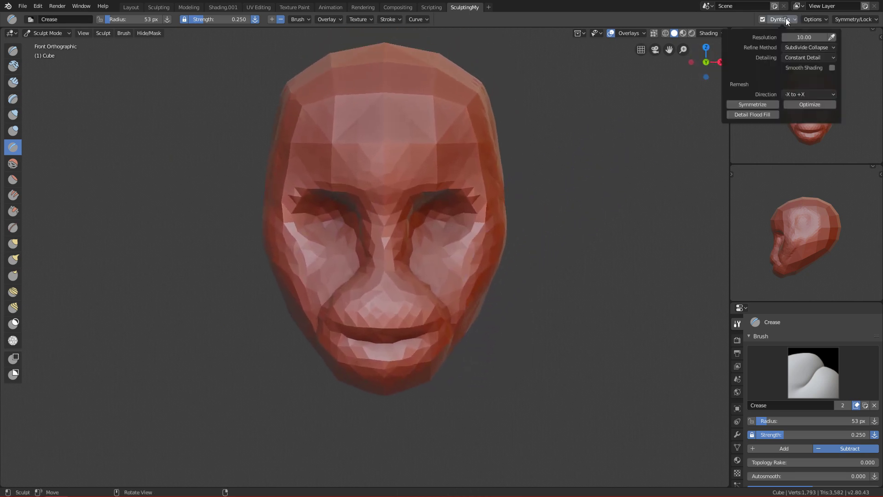
key(ctrl+s)
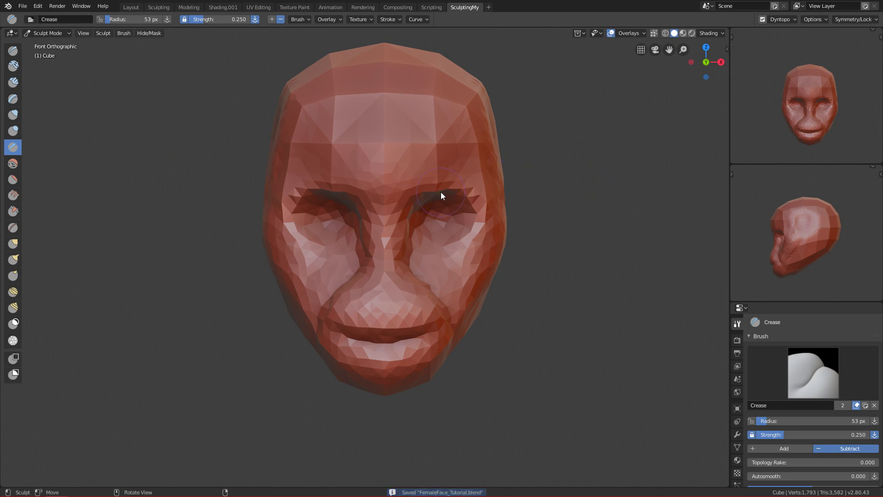
click(786, 19)
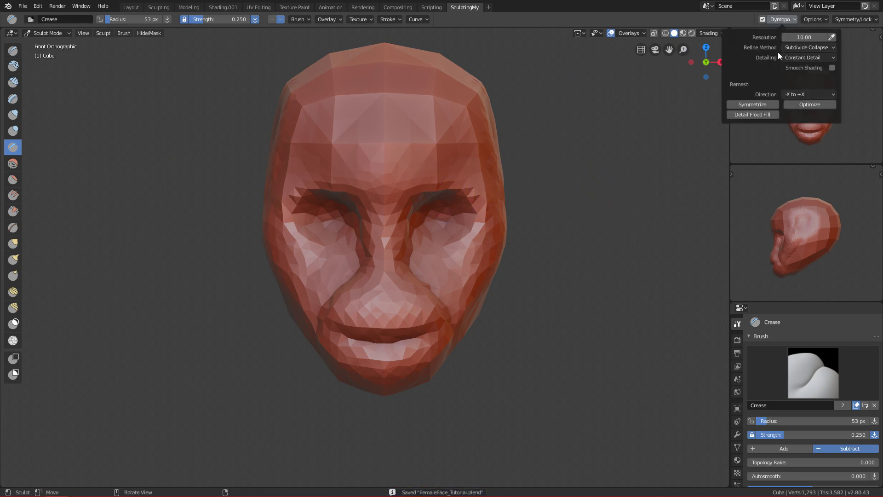
click(753, 113)
- Smooth the forehead and the crown of the head with a brush radius of 179 px
key(f)
click(642, 172)
shift+middle_drag(552, 156, 569, 226)
key(f)
click(583, 190)
middle_drag(581, 190, 569, 209)
mouse_move(474, 194)
shift+mouse_down()
mouse_move(458, 198)
mouse_move(368, 129)
shift+mouse_up()
middle_drag(368, 132, 414, 262)
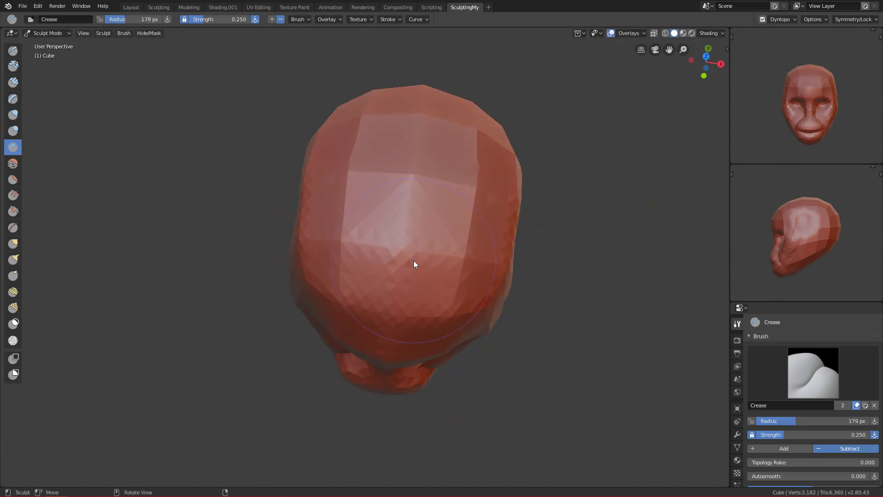
- Smooth the sides and back of the skull with a brush radius of 260 px
mouse_move(398, 167)
middle_down()
mouse_move(414, 195)
mouse_move(449, 160)
mouse_move(355, 67)
mouse_move(434, 404)
mouse_move(438, 211)
mouse_move(459, 305)
mouse_move(482, 308)
mouse_move(450, 221)
mouse_move(375, 236)
middle_up()
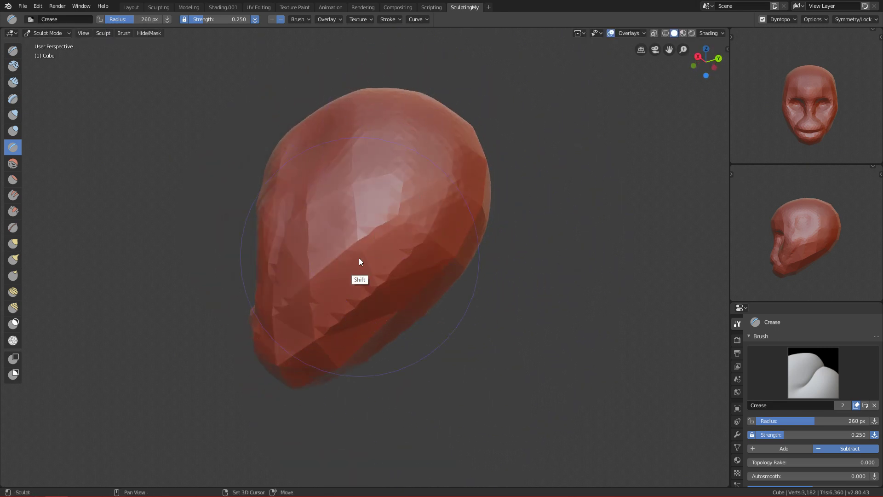
alt+drag(495, 222, 434, 203)
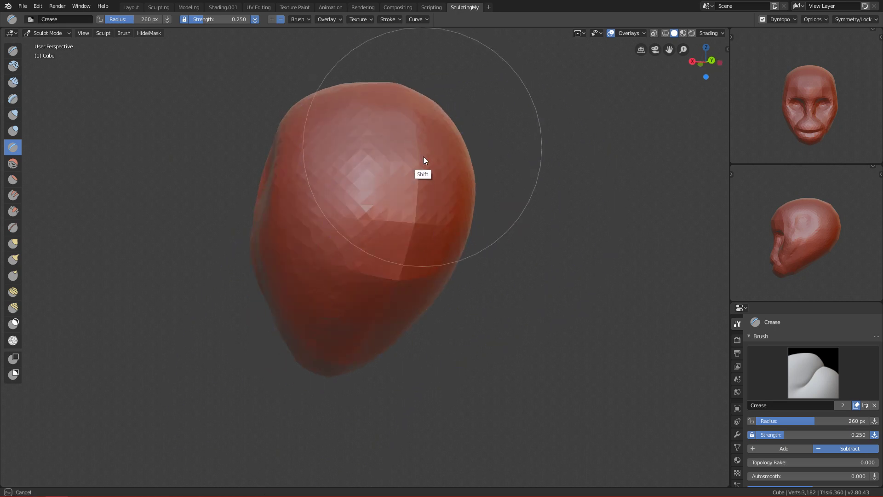
shift+drag(419, 131, 387, 272)
alt+drag(345, 302, 405, 309)
alt+middle_drag(404, 309, 432, 222)
ctrl+alt+drag(432, 218, 417, 174)
- Smooth the remaining facets on the head with a brush radius of 153 px
key(f)
click(371, 161)
key(f)
click(341, 162)
mouse_move(294, 164)
shift+mouse_down()
mouse_move(446, 136)
mouse_move(446, 168)
mouse_move(511, 224)
mouse_move(497, 209)
mouse_move(455, 368)
mouse_move(445, 335)
shift+mouse_up()
ctrl+alt+drag(443, 346, 461, 318)
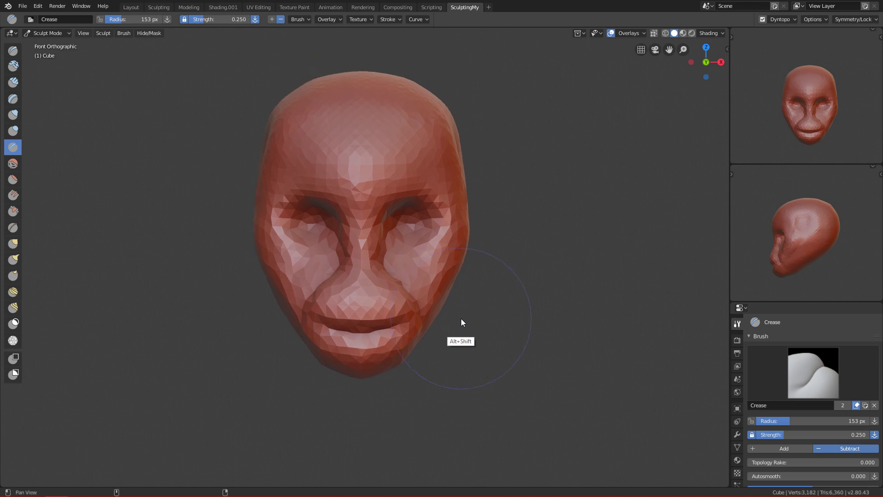
ctrl+alt+drag(437, 352, 456, 304)
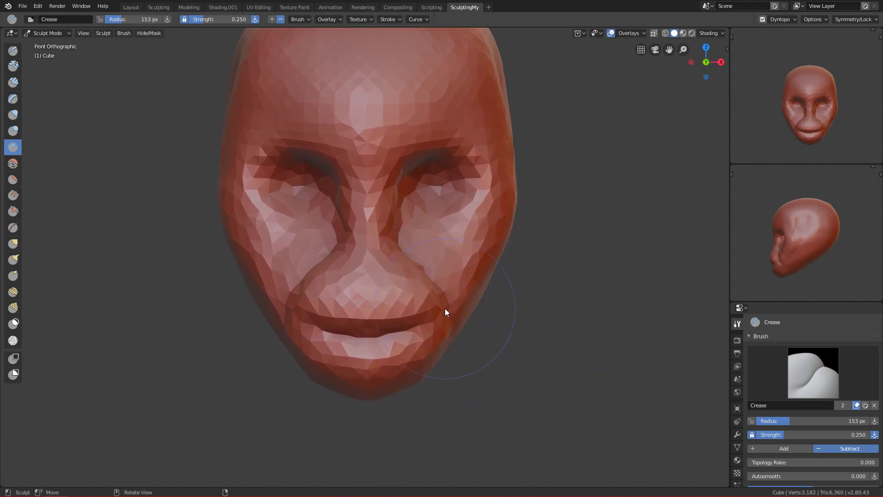
- Pull the mouth corners backward in the side view with the Grab brush
key(KP_3)
key(g)
key(f)
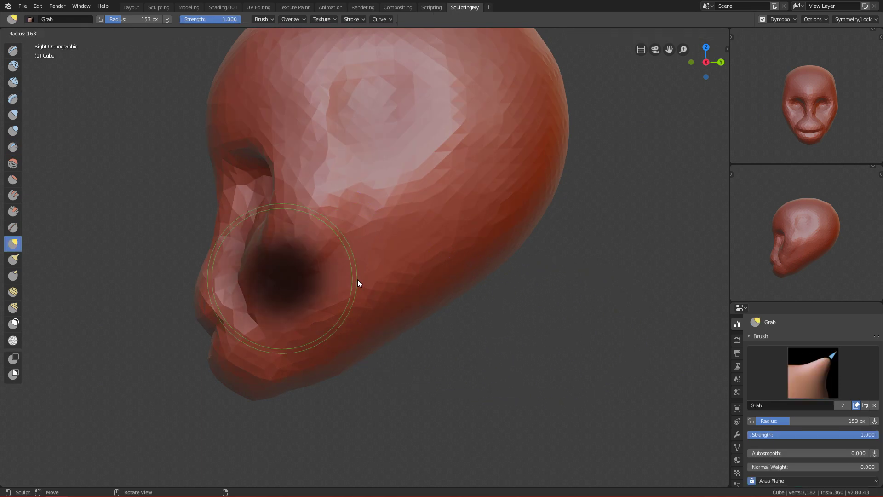
click(372, 320)
alt+shift+drag(368, 322, 460, 275)
ctrl+alt+drag(396, 295, 387, 258)
key(f)
click(288, 277)
key(f)
click(354, 280)
drag(316, 280, 329, 276)
key(f)
click(327, 278)
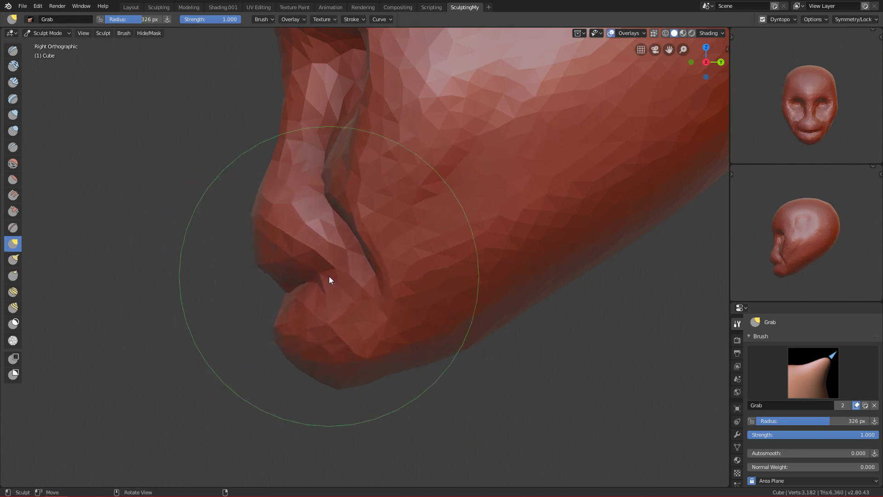
- Carve away clay beside both nose wings in the front view with the inverted Clay Strips brush at a 90 px radius
ctrl+alt+drag(377, 208, 377, 334)
key(grave)
click(214, 181)
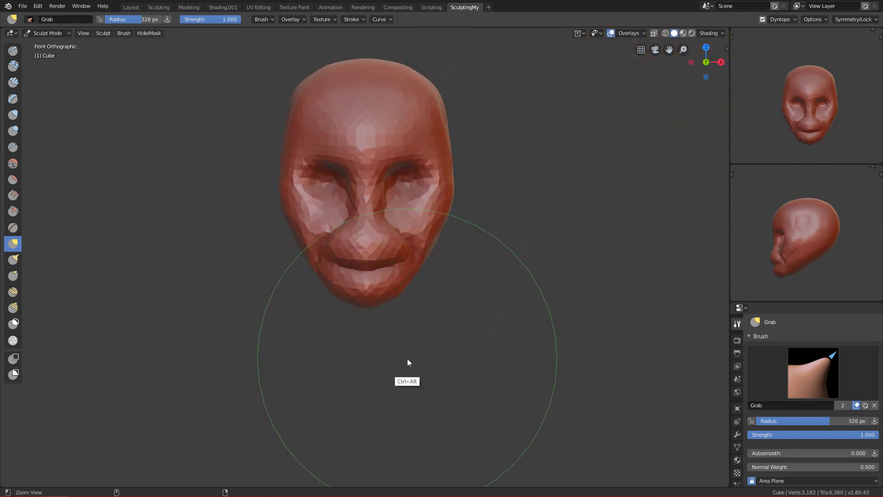
ctrl+middle_drag(407, 358, 390, 288)
ctrl+middle_drag(397, 326, 410, 275)
key(f)
click(385, 205)
click(416, 215)
key(f)
click(479, 201)
mouse_move(457, 198)
ctrl+mouse_down()
mouse_move(448, 206)
mouse_move(451, 184)
mouse_move(463, 193)
mouse_move(445, 211)
ctrl+mouse_up()
ctrl+drag(457, 196, 452, 212)
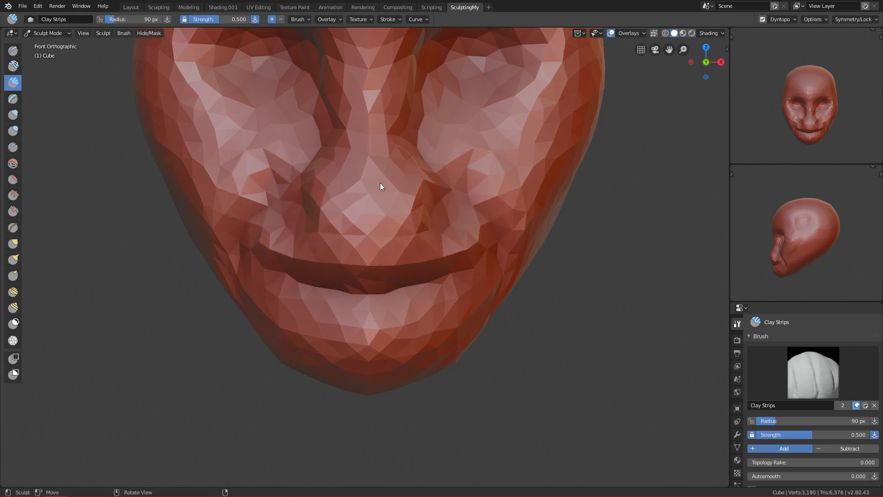
- Carve the underside of the nose with the Crease brush to separate it from the upper lip
key(shift+c)
mouse_move(353, 214)
mouse_down()
mouse_move(410, 231)
mouse_move(315, 235)
mouse_move(322, 217)
mouse_move(419, 226)
mouse_move(468, 305)
mouse_up()
key(f)
click(374, 222)
key(grave)
click(493, 302)
ctrl+alt+drag(416, 357, 396, 279)
alt+shift+drag(335, 305, 458, 348)
key(grave)
click(342, 250)
ctrl+alt+drag(436, 312, 436, 242)
mouse_move(396, 183)
alt+shift+mouse_down()
mouse_move(389, 209)
mouse_move(308, 203)
alt+shift+mouse_up()
- Switch to the Draw brush at a 124 px radius and examine the face in the side and front views
key(x)
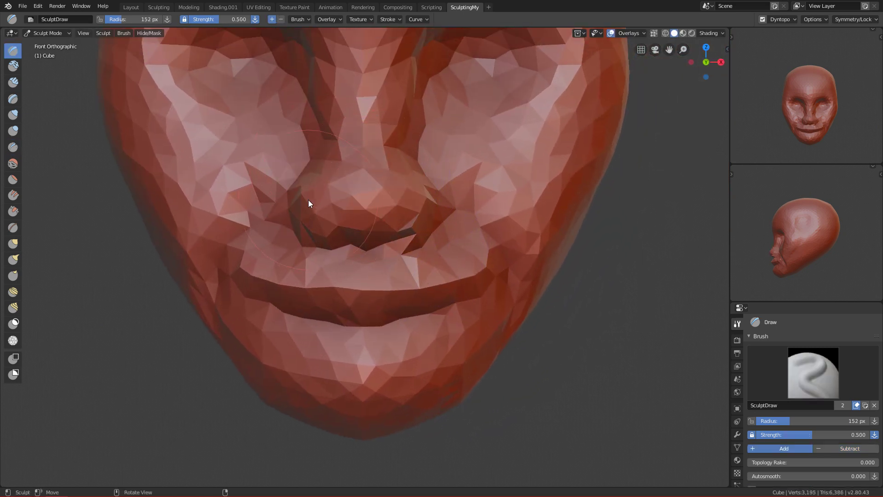
key(bracketleft)
key(bracketleft)
key(KP_3)
scroll(507, 218, down, 4)
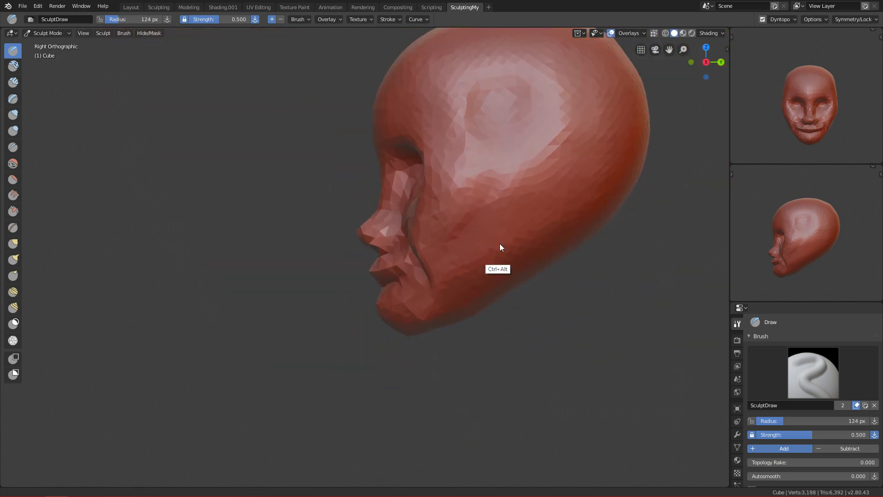
ctrl+alt+drag(500, 244, 501, 224)
alt+shift+drag(508, 274, 443, 263)
ctrl+alt+drag(444, 261, 454, 369)
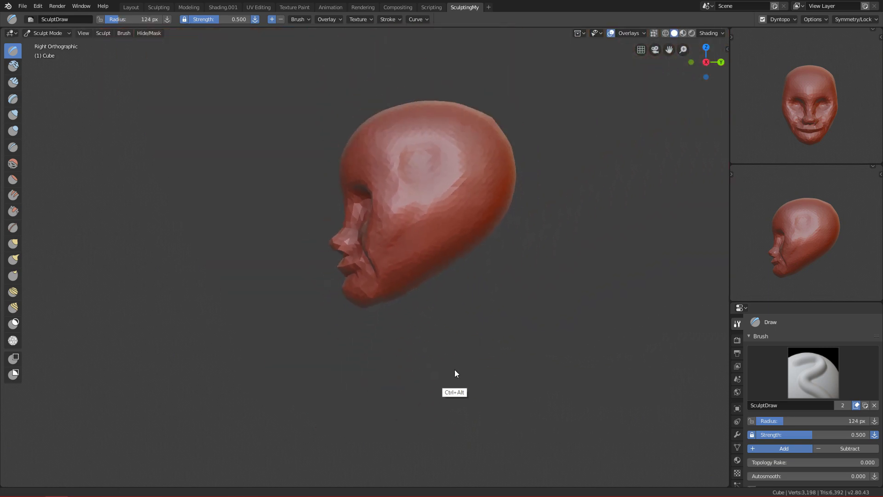
scroll(455, 371, up, 3)
key(KP_1)
mouse_move(495, 297)
ctrl+middle_down()
mouse_move(490, 327)
mouse_move(484, 286)
ctrl+middle_up()
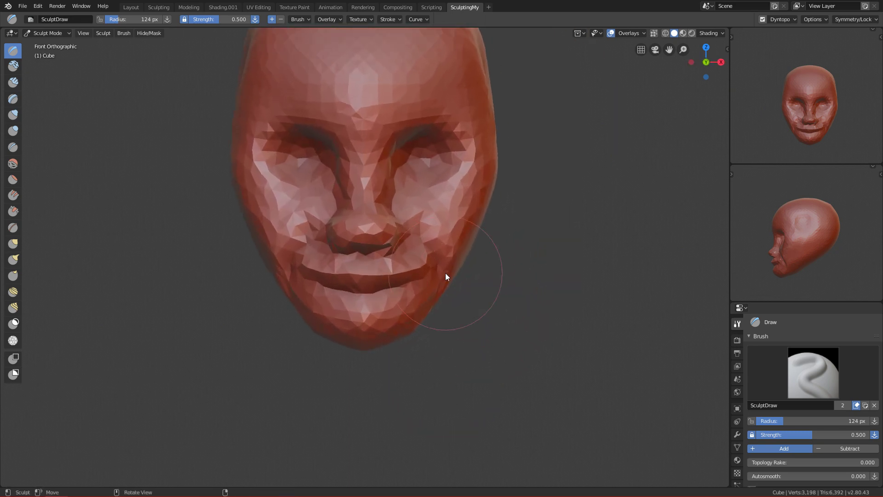
alt+shift+drag(508, 191, 509, 269)
mouse_move(506, 214)
ctrl+alt+mouse_down()
mouse_move(499, 246)
mouse_move(512, 206)
ctrl+alt+mouse_up()
- Switch to Object Mode and add a UV sphere for the eyeball
key(ctrl+Tab)
click(361, 282)
ctrl+alt+drag(504, 248, 476, 282)
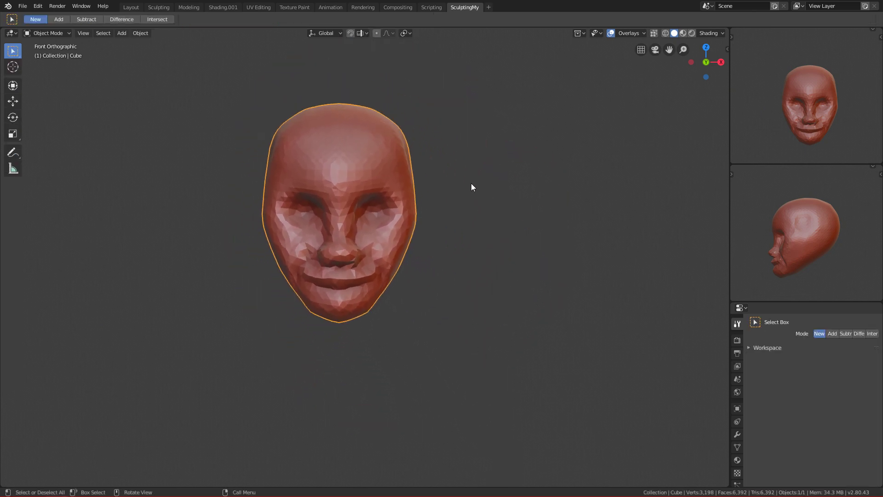
key(shift+a)
mouse_move(470, 229)
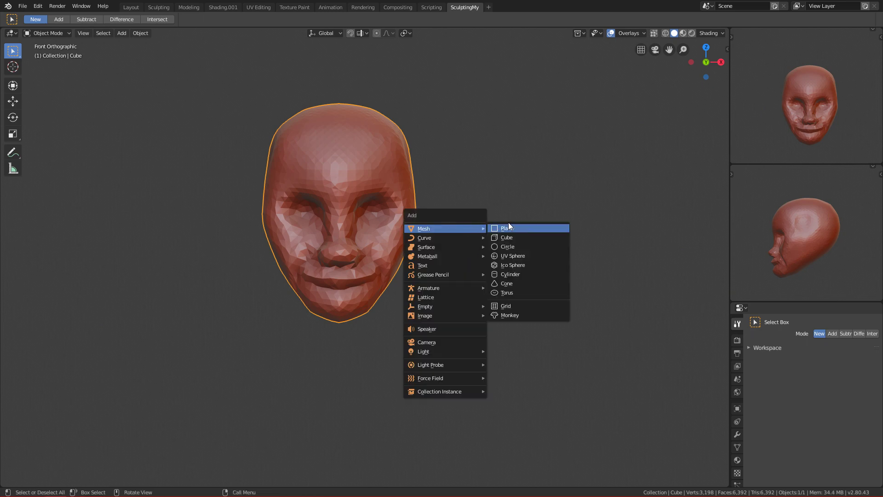
click(523, 256)
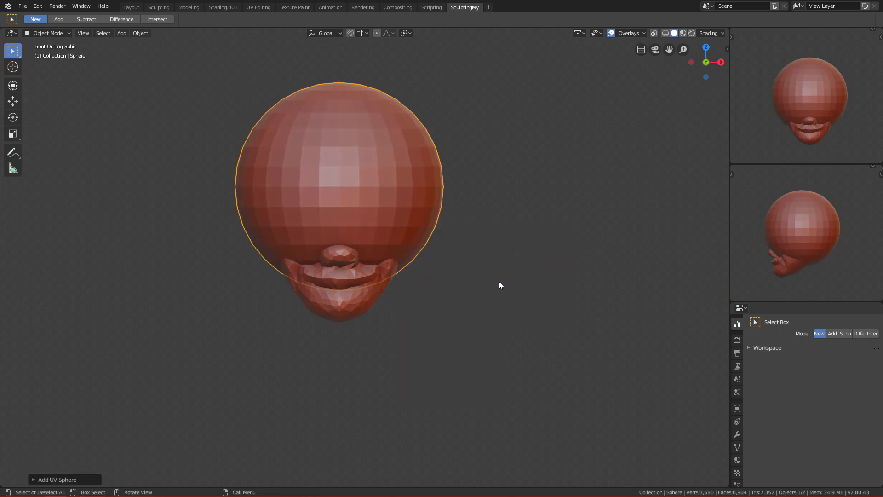
- Give the sphere a level 2 subdivision surface and shade it smooth
key(ctrl+2)
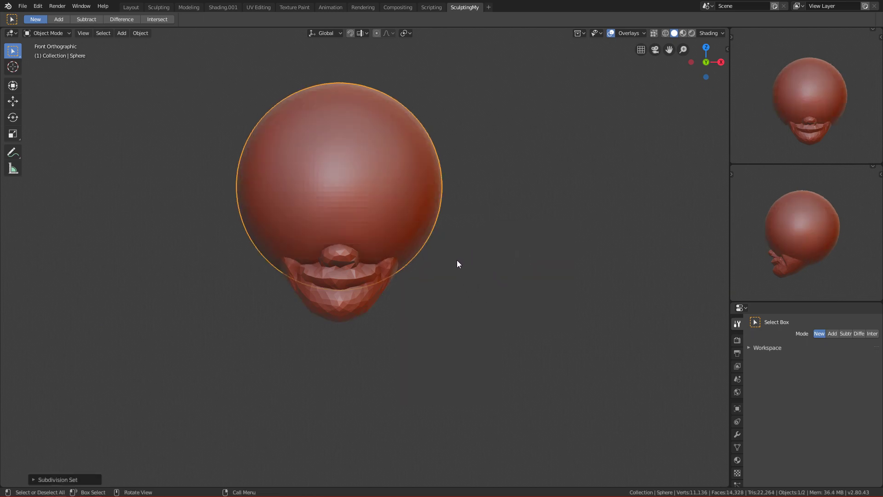
right_click(353, 199)
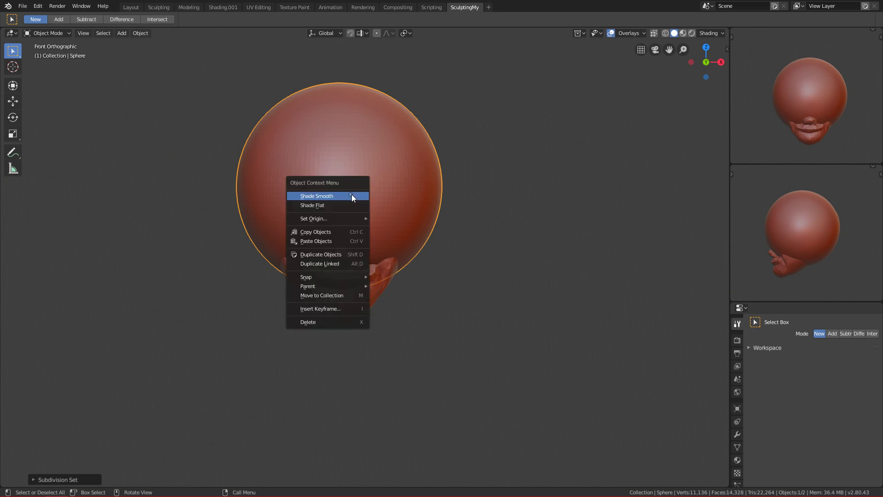
click(352, 194)
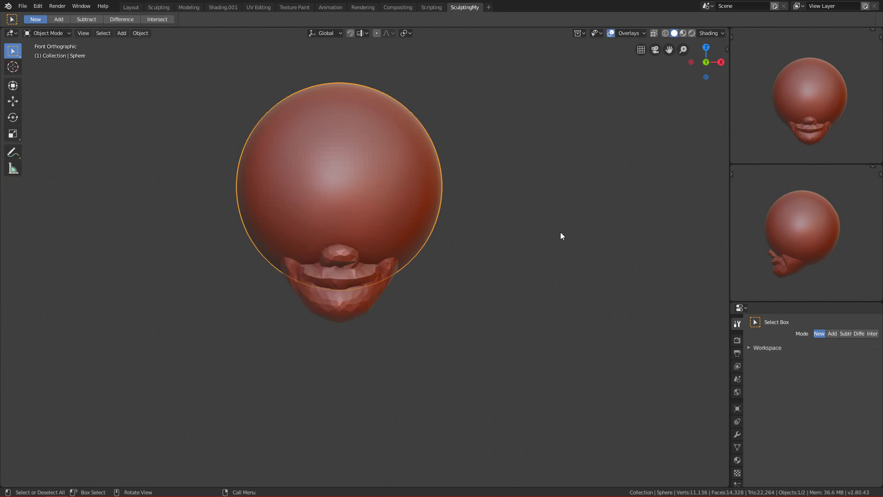
- Scale the sphere down and move it over the +X eye socket in the front view
key(s)
click(460, 222)
key(g)
click(483, 238)
- Move the sphere forward into the eye socket in the side view and scale it to fit
key(KP_3)
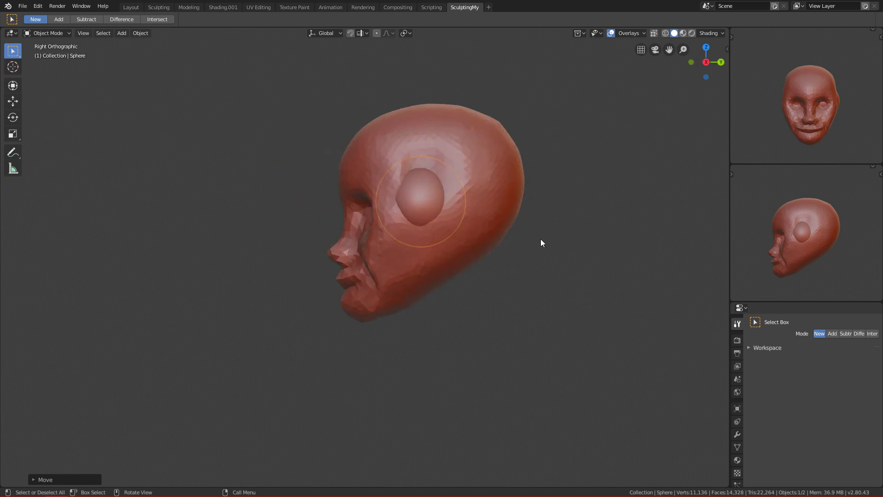
key(g)
click(488, 247)
key(KP_1)
scroll(488, 294, up, 3)
key(s)
click(454, 219)
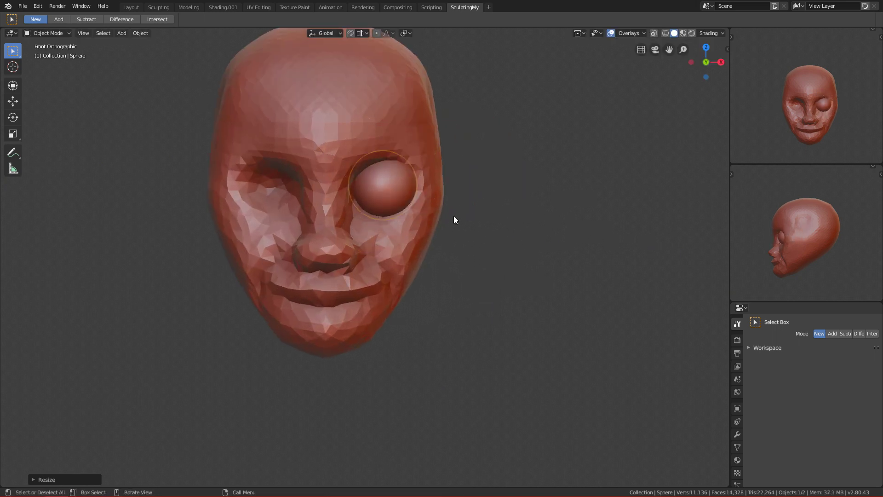
- Add a Mirror modifier to the eyeball on the X axis, using the Cube head as the mirror object
click(738, 434)
click(799, 323)
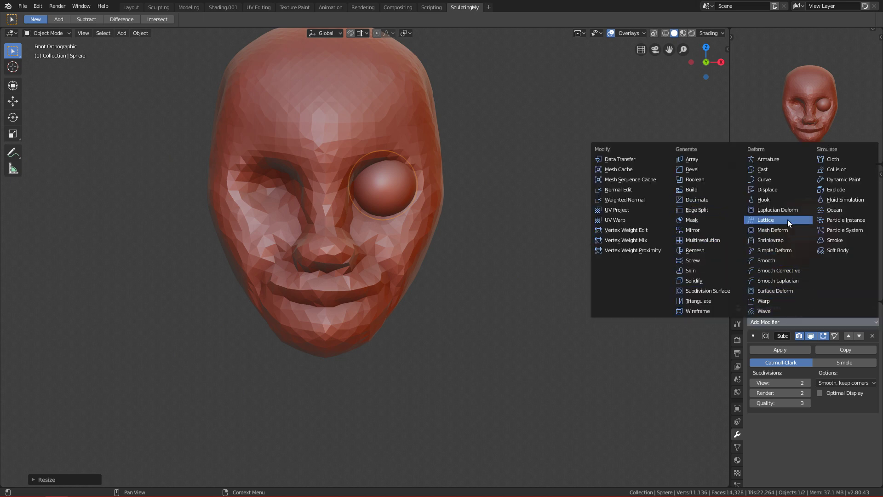
click(711, 230)
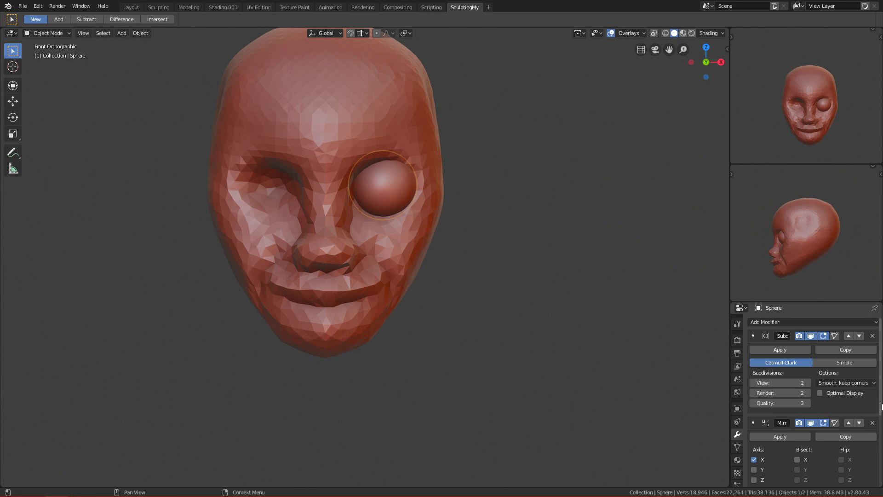
scroll(880, 419, down, 3)
click(873, 452)
click(382, 184)
- Enlarge the mirrored eyeballs in the front view, finishing with a uniform scaling of about 1.24
scroll(454, 202, up, 3)
key(s)
click(467, 191)
key(s)
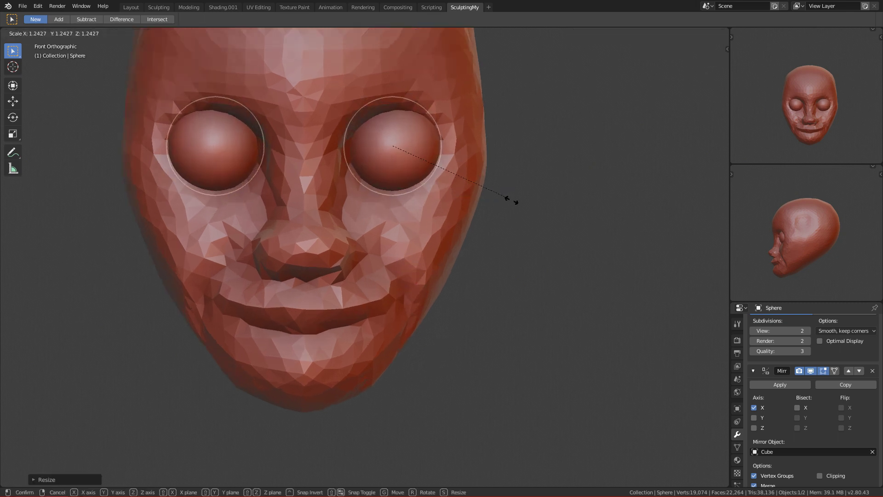
click(512, 200)
- Push the eyeballs deeper into the sockets in the side view and shift them about -0.024 m in X and -0.006 m in Z in the front view
key(KP_3)
key(g)
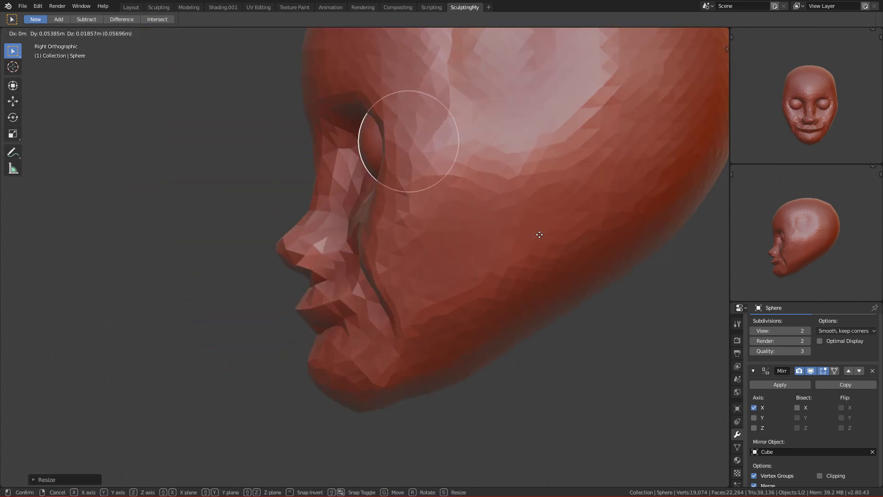
click(535, 237)
key(g)
click(534, 237)
key(g)
click(539, 233)
key(KP_1)
key(g)
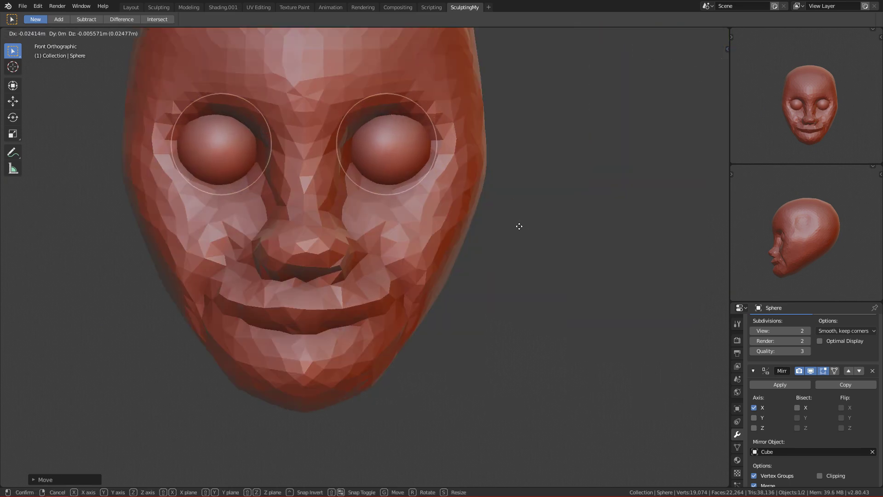
click(519, 226)
- Select the Cube head object and switch it to Sculpt Mode
ctrl+alt+drag(529, 198, 473, 246)
ctrl+alt+drag(465, 209, 383, 158)
click(312, 90)
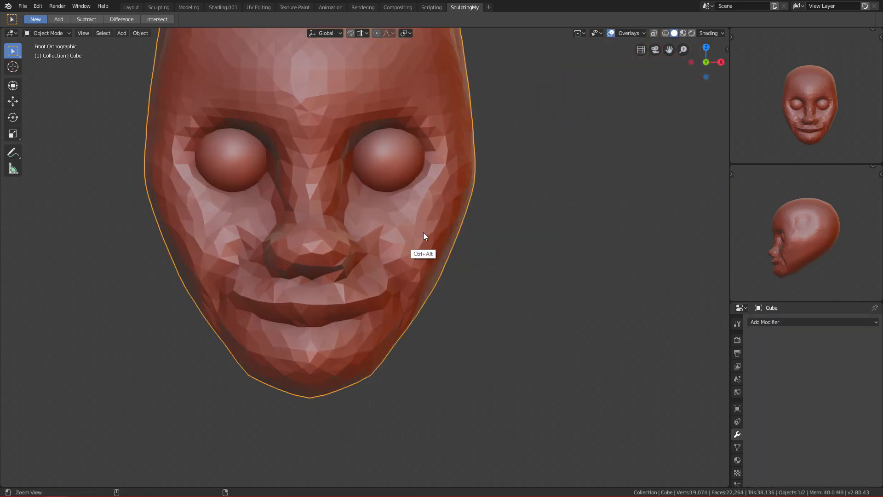
ctrl+alt+drag(425, 222, 425, 246)
key(ctrl+Tab)
click(425, 294)
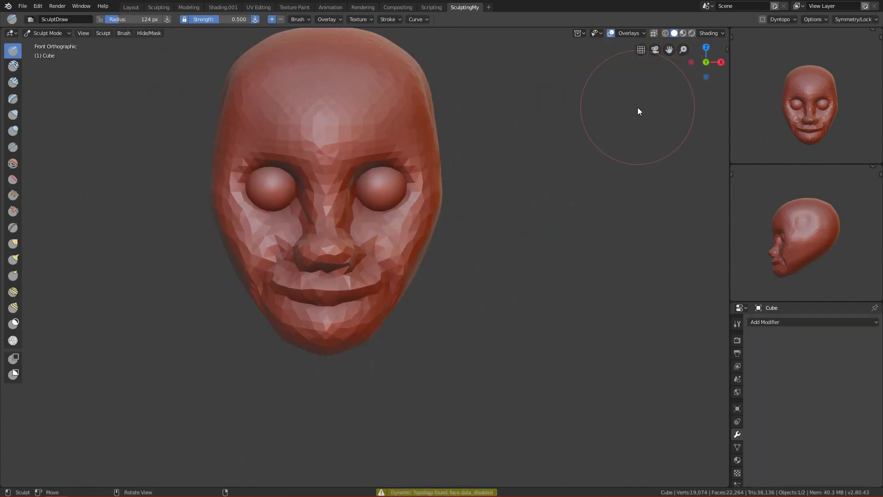
- Enable Dyntopo on the head and raise its constant detail resolution for finer sculpting
click(783, 19)
click(763, 19)
click(769, 45)
click(790, 18)
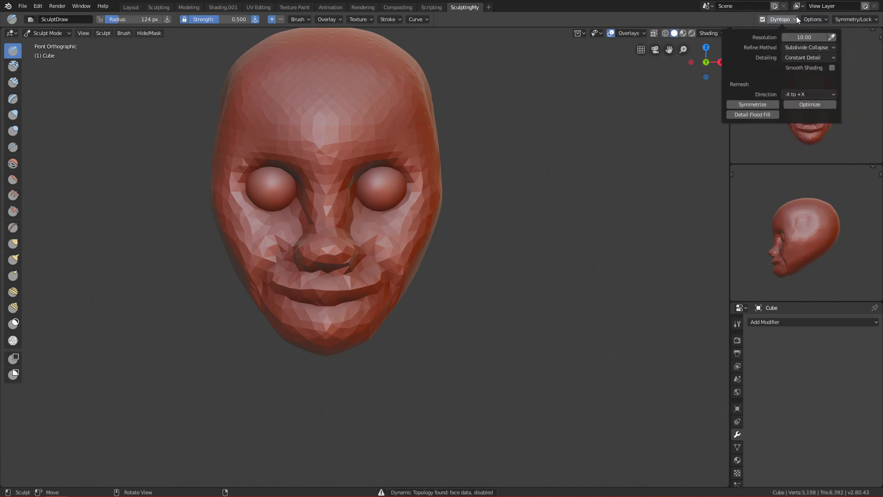
click(788, 36)
text(2)
key(Return)
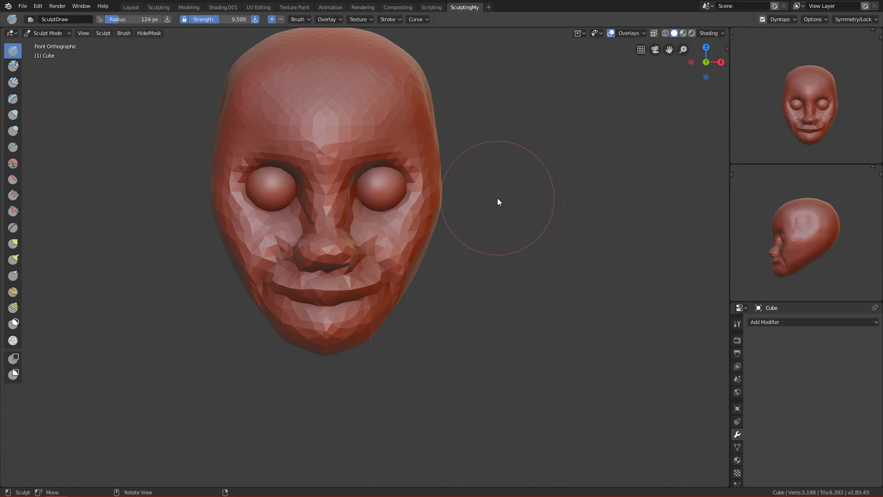
- Choose the Grab brush with a 274 px radius and examine the eye area and face profile from the side
key(c)
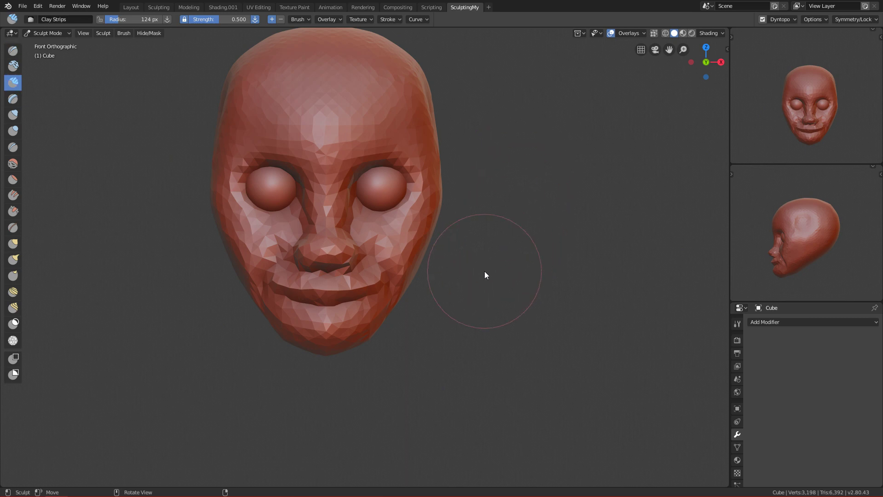
ctrl+alt+drag(477, 271, 489, 219)
scroll(488, 221, up, 3)
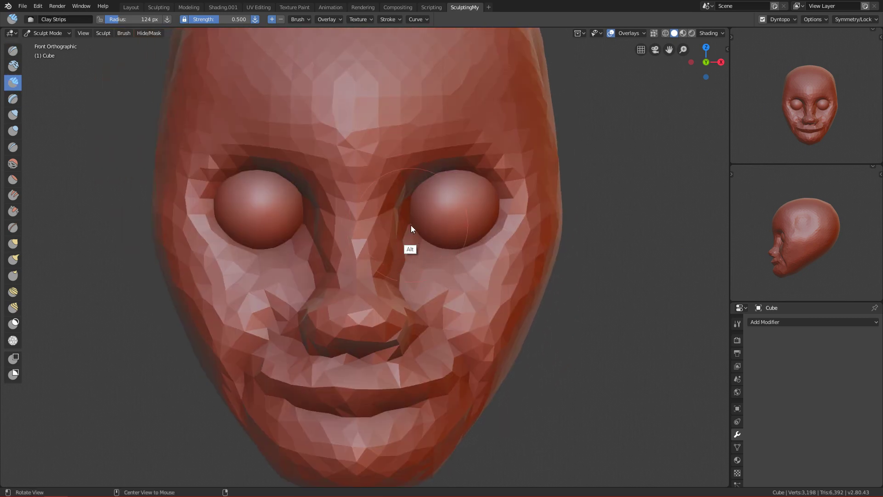
key(KP_3)
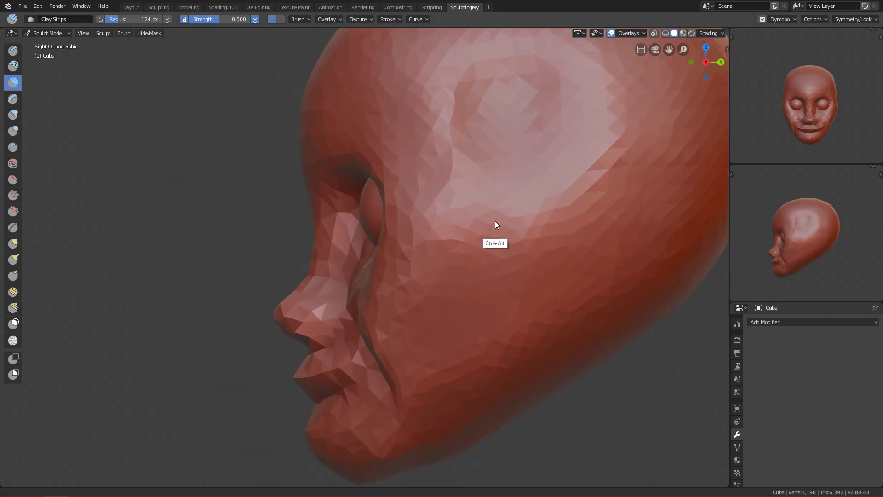
key(g)
key(f)
click(517, 186)
key(f)
click(363, 221)
ctrl+middle_drag(340, 192, 437, 323)
ctrl+alt+drag(437, 318, 435, 267)
alt+shift+drag(428, 217, 407, 215)
alt+drag(419, 309, 416, 299)
mouse_move(449, 381)
alt+shift+mouse_down()
mouse_move(437, 305)
mouse_move(489, 271)
alt+shift+mouse_up()
key(KP_1)
- Build up and smooth the cheeks below the eyes using the Clay Strips brush, starting at an 88 px radius
key(c)
key(f)
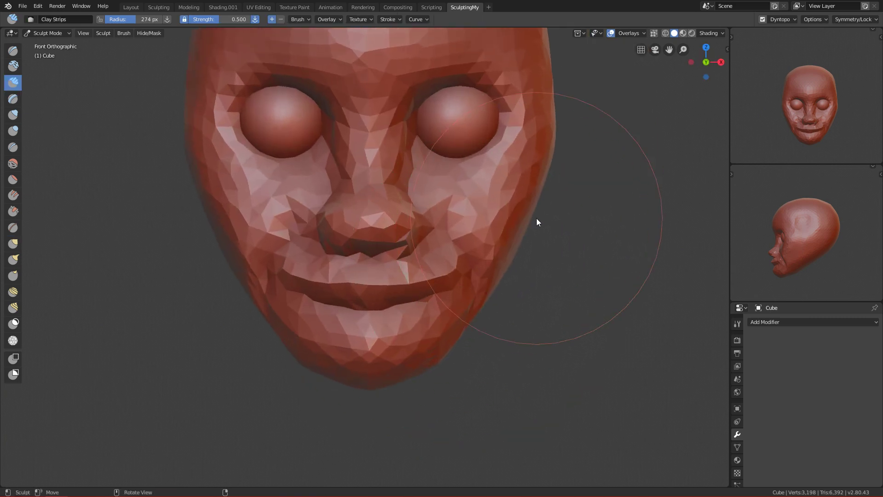
click(463, 200)
alt+shift+drag(536, 200, 434, 225)
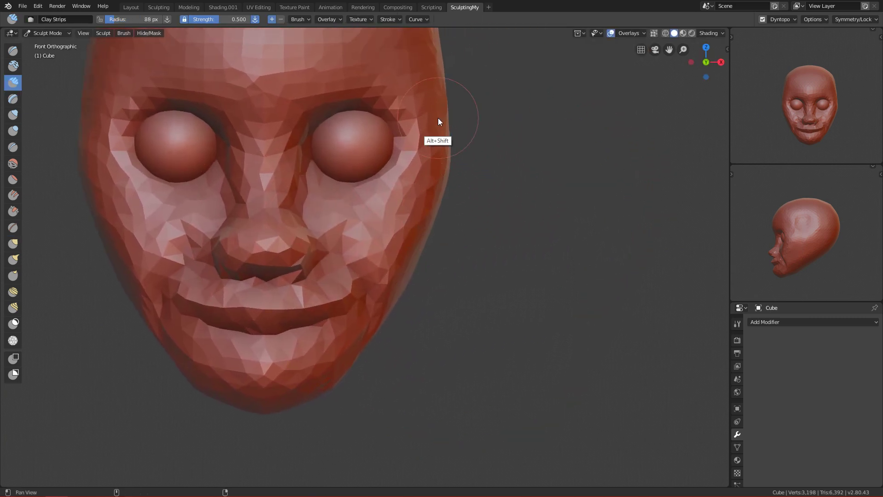
alt+shift+drag(446, 118, 466, 172)
key(f)
mouse_move(505, 234)
alt+mouse_down()
mouse_move(479, 231)
mouse_move(439, 254)
alt+mouse_up()
click(502, 230)
middle_drag(463, 236, 477, 252)
mouse_move(443, 254)
mouse_down()
mouse_move(452, 239)
mouse_move(415, 262)
mouse_up()
shift+drag(368, 291, 409, 334)
mouse_move(411, 314)
alt+shift+mouse_down()
mouse_move(454, 246)
mouse_move(463, 294)
alt+shift+mouse_up()
- Smooth the lips, mouth corners and chin in the front view, using brush radii of 87 px and 148 px
key(KP_1)
scroll(391, 276, up, 1)
key(f)
click(363, 275)
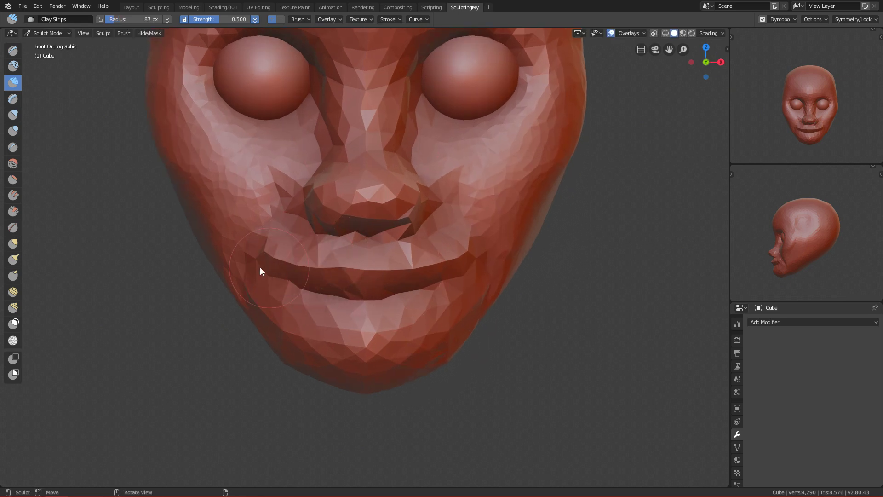
shift+drag(377, 282, 469, 262)
key(f)
click(421, 285)
mouse_move(416, 294)
shift+mouse_down()
mouse_move(412, 341)
mouse_move(425, 333)
shift+mouse_up()
- Smooth the nose bridge and the inner edges of the eye sockets with a 113 px brush
shift+middle_drag(379, 201, 381, 252)
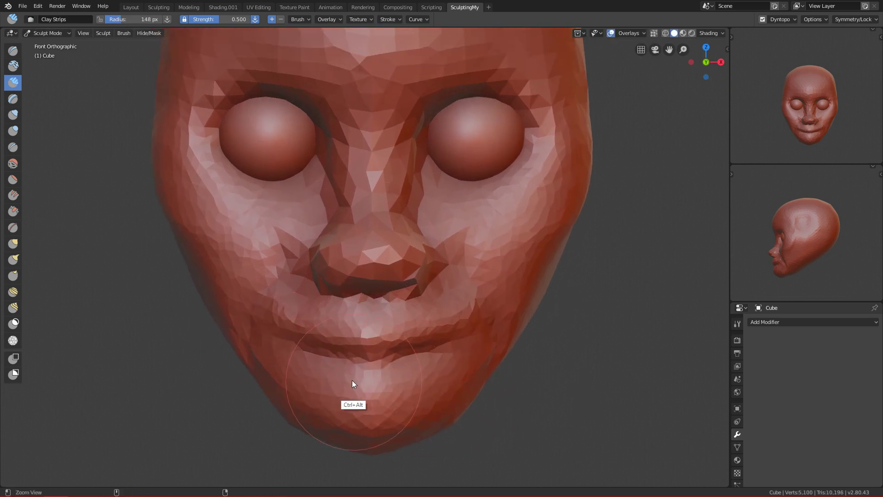
scroll(371, 226, up, 1)
shift+middle_drag(385, 162, 390, 242)
key(f)
click(382, 205)
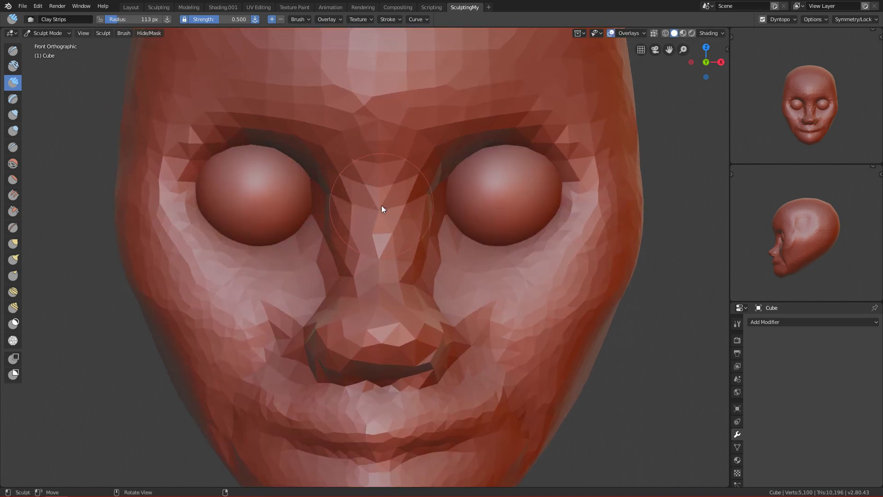
shift+drag(421, 144, 440, 284)
shift+middle_drag(428, 296, 436, 242)
mouse_move(324, 245)
mouse_down()
mouse_move(459, 275)
mouse_move(449, 254)
mouse_move(419, 261)
mouse_move(402, 295)
mouse_up()
middle_drag(402, 296, 394, 236)
ctrl+alt+drag(410, 241, 415, 199)
- Carve nostril hollows into the underside of the nose with the Draw brush in subtract mode
key(x)
key(f)
click(387, 196)
ctrl+middle_drag(386, 203, 375, 228)
mouse_move(375, 228)
ctrl+mouse_down()
mouse_move(348, 231)
mouse_move(361, 228)
mouse_move(361, 239)
mouse_move(374, 218)
mouse_move(405, 232)
mouse_move(446, 336)
mouse_move(420, 251)
ctrl+mouse_up()
key(f)
click(379, 225)
- Deepen the nostril openings and the base of the nose with the Crease brush
key(shift+c)
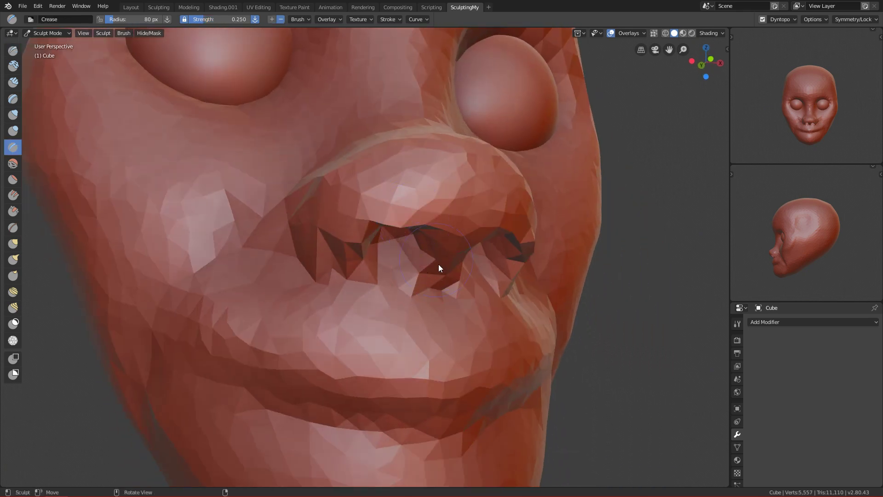
ctrl+alt+drag(449, 300, 398, 300)
key(f)
click(430, 292)
alt+drag(399, 300, 435, 307)
key(f)
click(367, 225)
mouse_move(361, 221)
mouse_down()
mouse_move(365, 184)
mouse_move(346, 203)
mouse_move(349, 278)
mouse_up()
click(421, 298)
mouse_move(459, 305)
alt+mouse_down()
mouse_move(347, 304)
mouse_move(461, 279)
alt+mouse_up()
drag(355, 292, 448, 282)
- Define the nose wings and nostril rims from several angles with the Crease brush, using radii of 84 px and 74 px
mouse_move(460, 291)
alt+mouse_down()
mouse_move(598, 305)
mouse_move(332, 280)
mouse_move(385, 296)
mouse_move(416, 271)
mouse_move(420, 283)
mouse_move(418, 264)
mouse_move(345, 285)
mouse_move(470, 224)
mouse_move(374, 319)
mouse_move(415, 230)
alt+mouse_up()
key(f)
key(f)
click(375, 284)
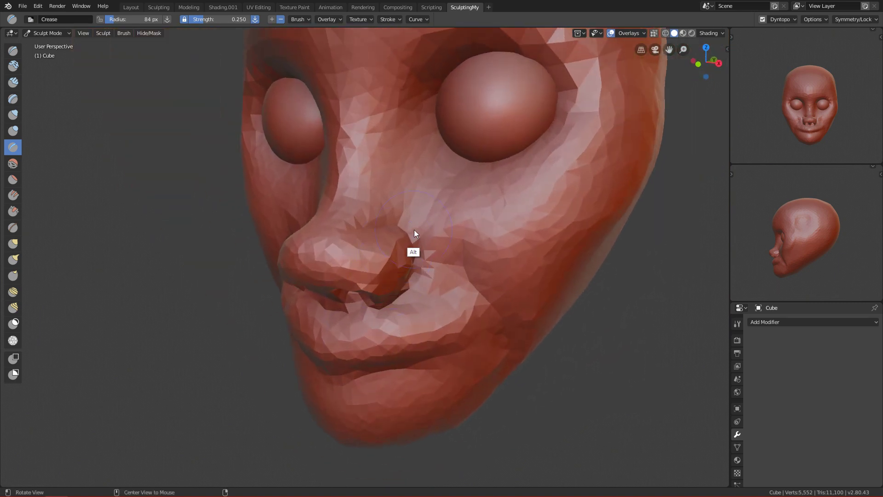
mouse_move(422, 271)
alt+mouse_down()
mouse_move(372, 229)
mouse_move(371, 258)
mouse_move(370, 224)
mouse_move(371, 271)
mouse_move(368, 225)
mouse_move(364, 255)
mouse_move(417, 307)
mouse_move(370, 308)
mouse_move(338, 348)
alt+mouse_up()
key(f)
click(372, 239)
mouse_move(368, 316)
alt+mouse_down()
mouse_move(366, 278)
mouse_move(391, 266)
mouse_move(379, 264)
mouse_move(371, 280)
alt+mouse_up()
key(f)
click(315, 296)
mouse_move(401, 266)
alt+mouse_down()
mouse_move(427, 254)
mouse_move(372, 278)
alt+mouse_up()
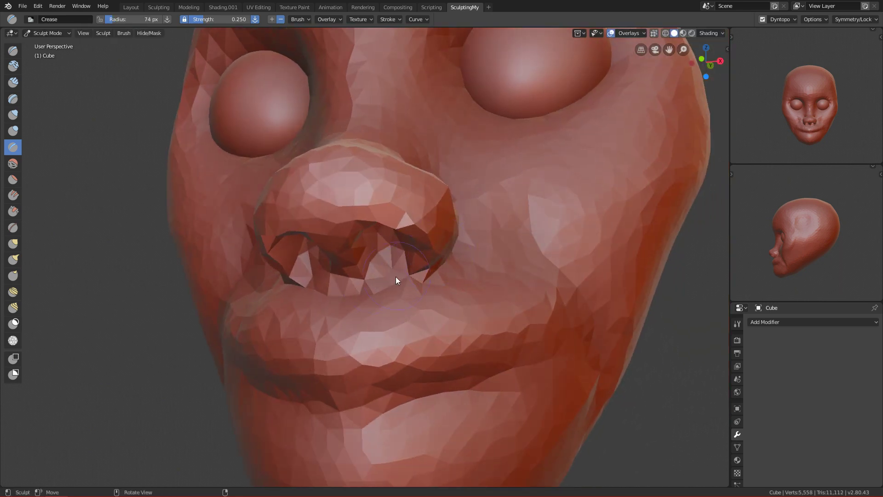
- Carve the parting line between the lips in the front view with the Crease brush at 107 px and 134 px radius
alt+drag(406, 249, 371, 354)
scroll(373, 237, up, 2)
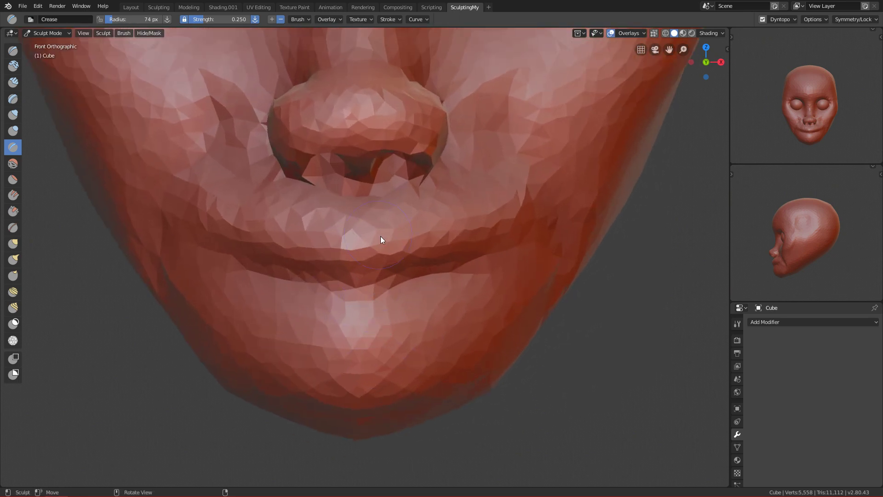
key(f)
click(347, 279)
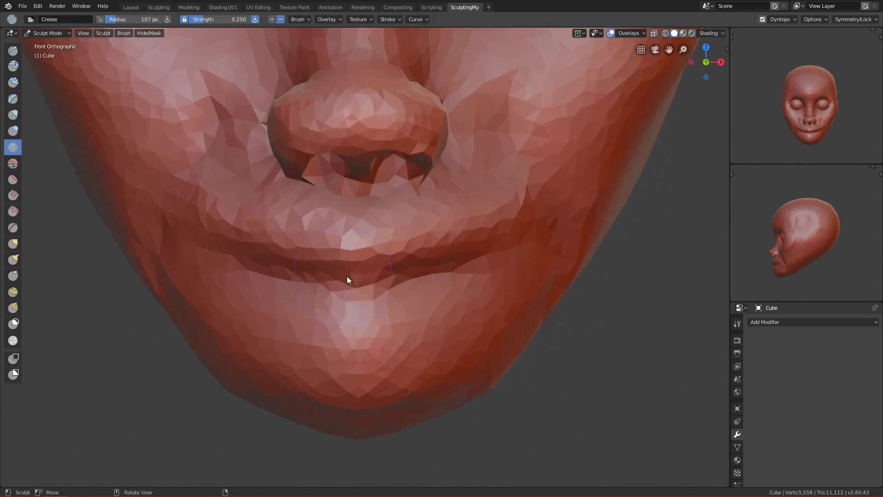
mouse_move(227, 262)
mouse_down()
mouse_move(255, 279)
mouse_move(354, 286)
mouse_up()
mouse_move(239, 274)
mouse_down()
mouse_move(266, 285)
mouse_move(360, 283)
mouse_up()
key(f)
click(372, 283)
mouse_move(220, 273)
mouse_down()
mouse_move(301, 288)
mouse_move(454, 252)
mouse_up()
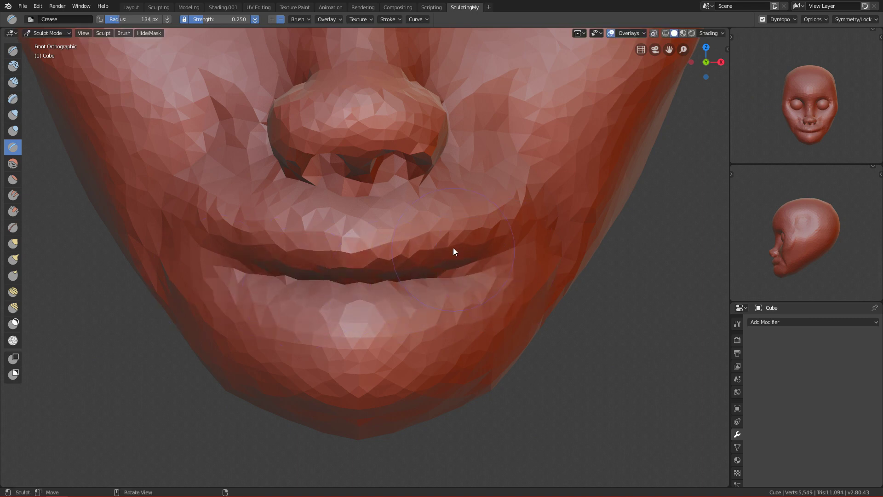
- Smooth the upper lip out to the mouth corner with a 100 px brush
key(f)
click(432, 235)
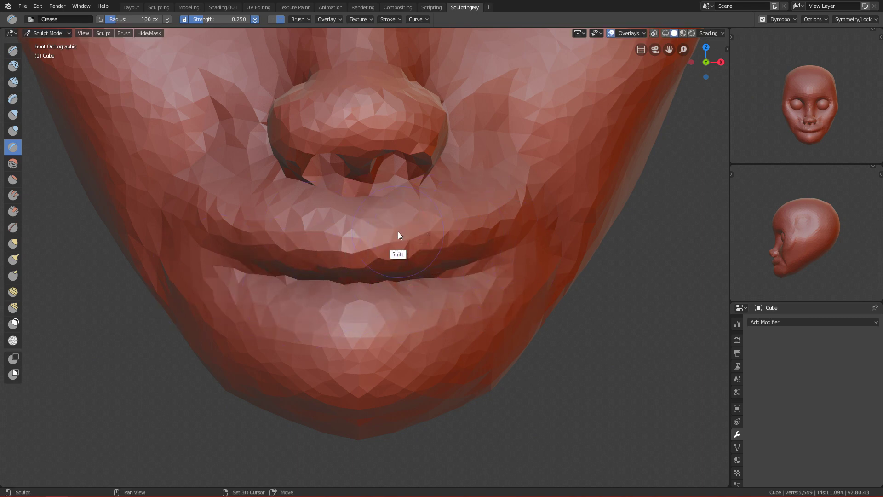
mouse_move(376, 244)
shift+mouse_down()
mouse_move(475, 239)
mouse_move(446, 232)
mouse_move(491, 223)
shift+mouse_up()
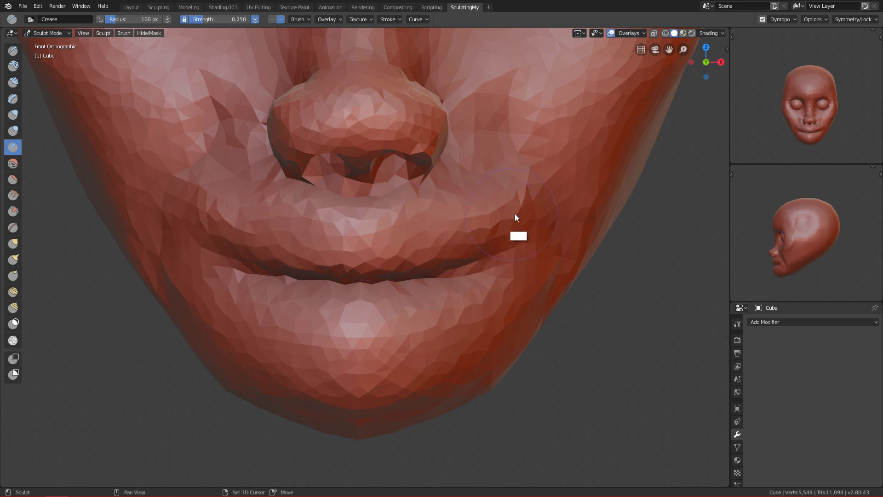
- Crease the area between the nose and the upper lip from below, working with a brush of about 121 px
ctrl+alt+drag(810, 250, 819, 226)
ctrl+alt+drag(826, 112, 831, 74)
ctrl+alt+drag(495, 252, 478, 275)
mouse_move(436, 323)
alt+shift+mouse_down()
mouse_move(441, 217)
mouse_move(446, 279)
mouse_move(423, 336)
mouse_move(424, 296)
mouse_move(408, 262)
mouse_move(433, 241)
mouse_move(407, 103)
mouse_move(417, 201)
mouse_move(399, 186)
mouse_move(407, 212)
mouse_move(433, 194)
alt+shift+mouse_up()
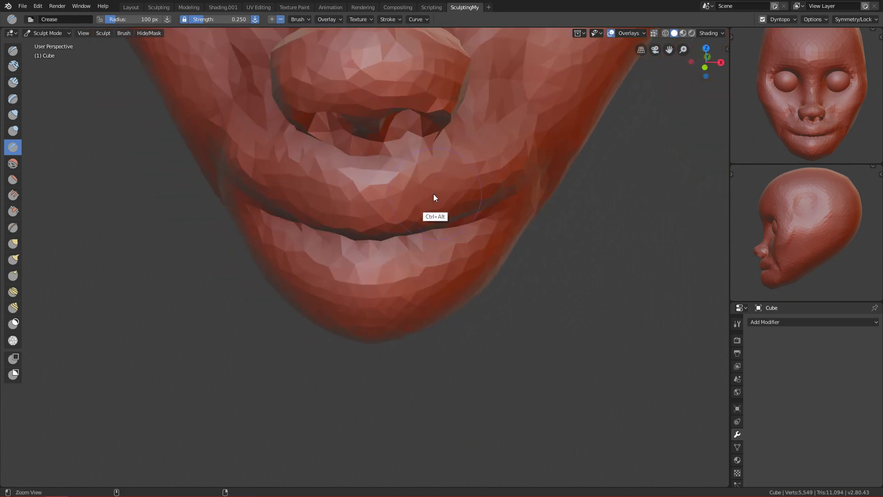
key(f)
mouse_move(346, 172)
mouse_down()
mouse_move(465, 164)
mouse_move(490, 149)
mouse_move(445, 157)
mouse_up()
key(f)
click(441, 164)
alt+drag(481, 185, 528, 148)
key(KP_1)
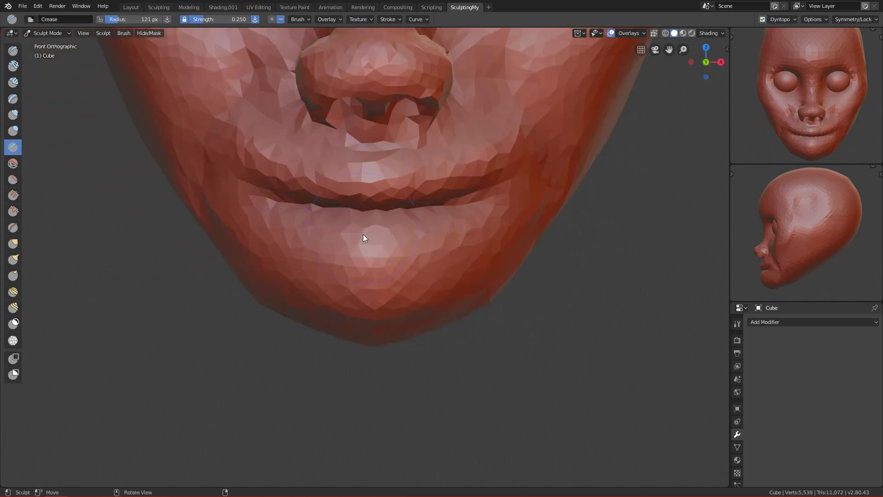
- Deepen and shape the mouth corners from an angled side view with the Crease brush at about 100 px radius
alt+shift+drag(297, 223, 389, 209)
ctrl+alt+drag(361, 226, 360, 208)
key(f)
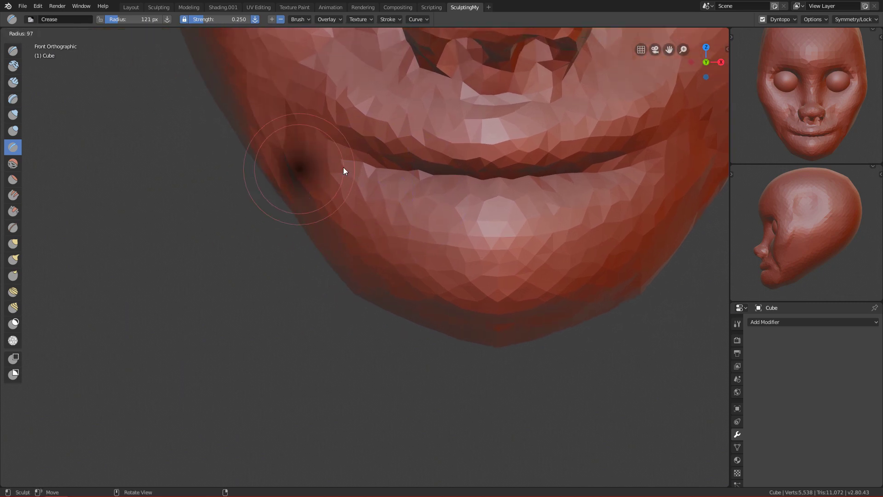
click(343, 167)
alt+drag(343, 170, 382, 175)
alt+middle_drag(382, 179, 381, 151)
drag(381, 151, 364, 184)
key(f)
click(380, 158)
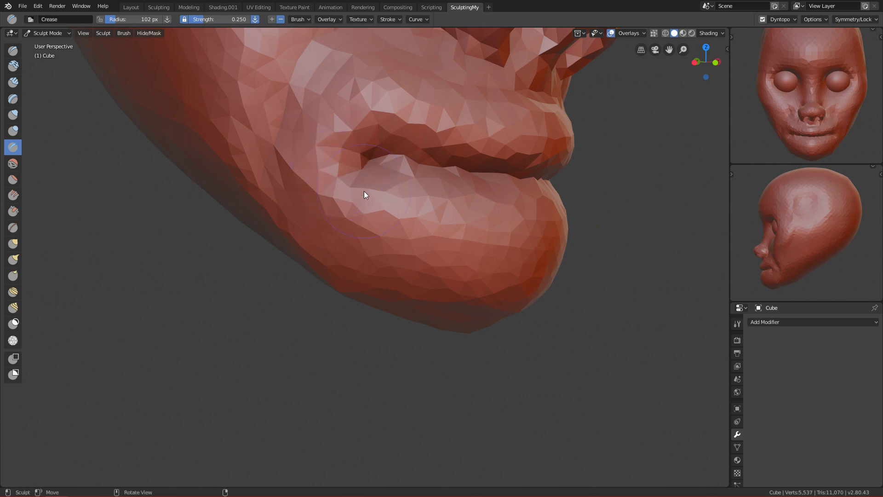
- Examine the mouth, nose and overall face proportions in the front view
key(KP_1)
ctrl+middle_drag(400, 235, 446, 275)
mouse_move(486, 247)
alt+shift+mouse_down()
mouse_move(429, 211)
mouse_move(451, 136)
alt+shift+mouse_up()
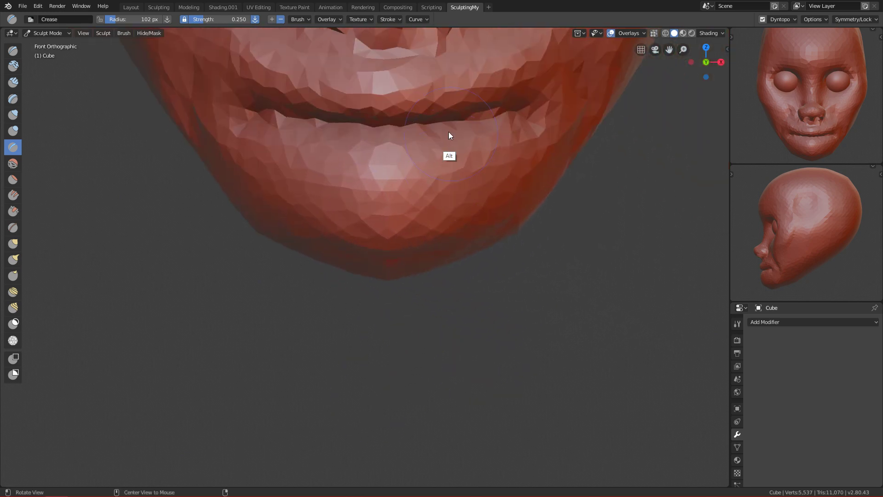
alt+shift+drag(432, 177, 424, 273)
ctrl+alt+drag(414, 196, 411, 305)
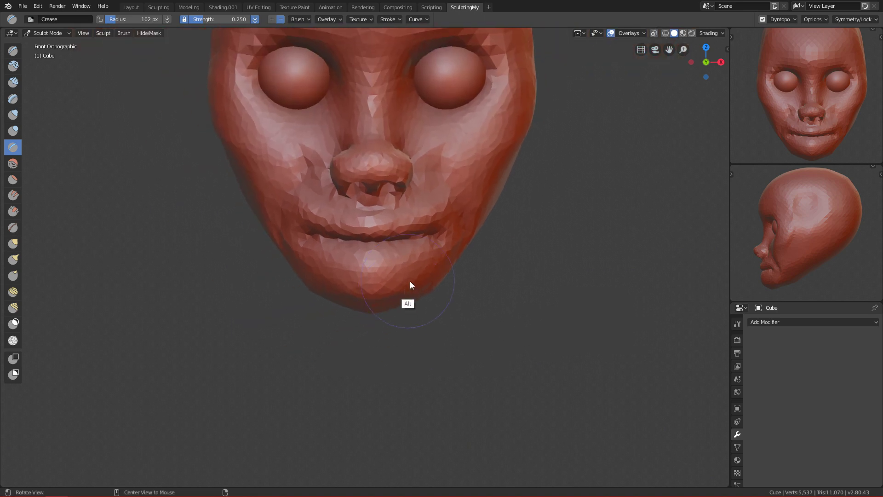
mouse_move(430, 226)
alt+shift+mouse_down()
mouse_move(423, 294)
mouse_move(413, 311)
alt+shift+mouse_up()
alt+shift+drag(427, 255, 426, 274)
shift+middle_drag(426, 274, 421, 257)
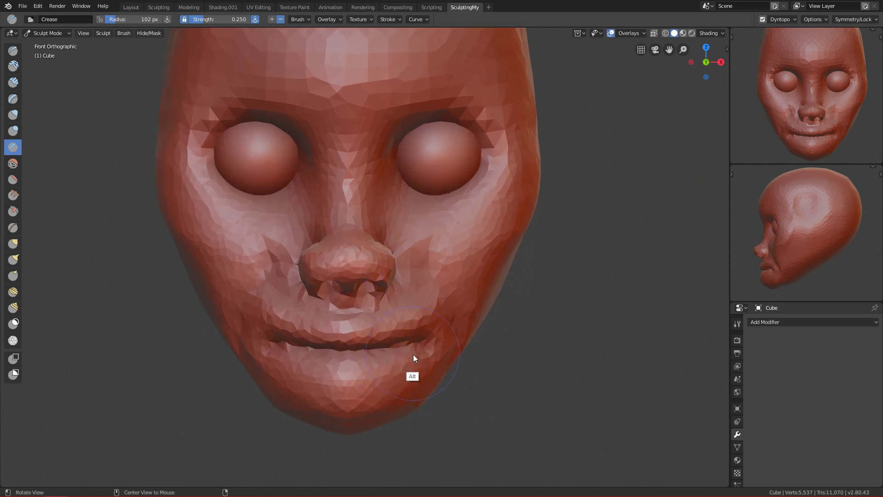
shift+middle_drag(414, 354, 399, 267)
alt+shift+drag(400, 267, 398, 258)
ctrl+alt+drag(415, 347, 431, 278)
- Smooth away the rough folds on the cheeks beside the nose with a 66 px brush
key(f)
click(414, 156)
mouse_move(411, 126)
shift+mouse_down()
mouse_move(428, 181)
mouse_move(399, 121)
shift+mouse_up()
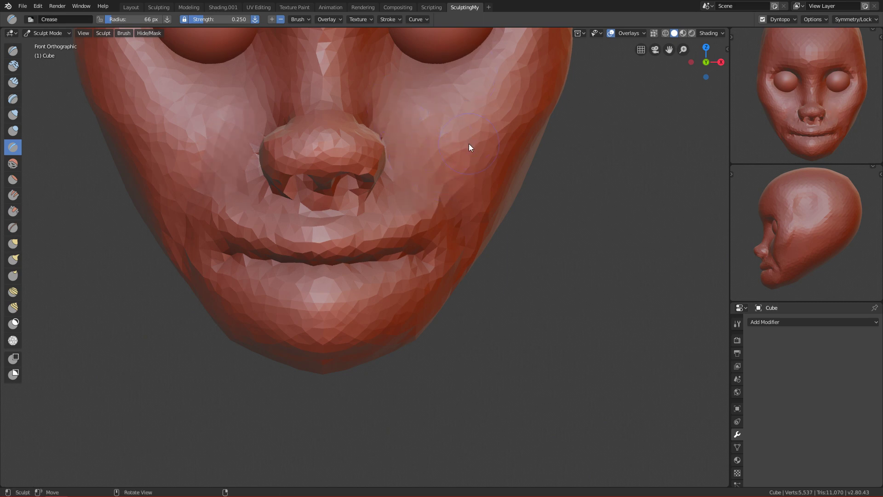
- Switch to the Clay Strips brush and smooth the cheek area beside the mouth
key(c)
key(f)
click(477, 153)
mouse_move(483, 169)
alt+shift+mouse_down()
mouse_move(422, 195)
mouse_move(421, 226)
mouse_move(389, 179)
alt+shift+mouse_up()
key(f)
click(455, 189)
mouse_move(413, 211)
shift+mouse_down()
mouse_move(388, 153)
mouse_move(431, 222)
mouse_move(400, 241)
shift+mouse_up()
- Build up and smooth the lower side of the face with Clay Strips at a 157 px radius
mouse_move(397, 317)
alt+shift+mouse_down()
mouse_move(424, 235)
mouse_move(400, 296)
mouse_move(370, 222)
alt+shift+mouse_up()
key(f)
click(373, 272)
drag(294, 300, 325, 300)
mouse_move(328, 300)
shift+mouse_down()
mouse_move(376, 292)
mouse_move(349, 304)
mouse_move(352, 315)
shift+mouse_up()
- Try building up the underside of the skull from behind with Clay Strips at a 187 px radius
alt+drag(348, 302, 347, 300)
alt+middle_drag(347, 300, 280, 291)
scroll(416, 269, down, 2)
alt+middle_drag(485, 299, 476, 239)
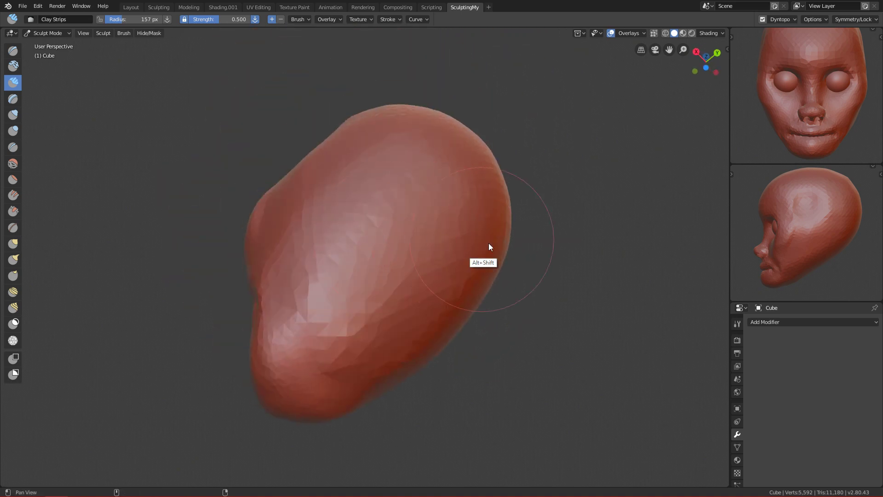
alt+shift+drag(475, 237, 434, 242)
key(f)
click(440, 244)
drag(396, 214, 407, 243)
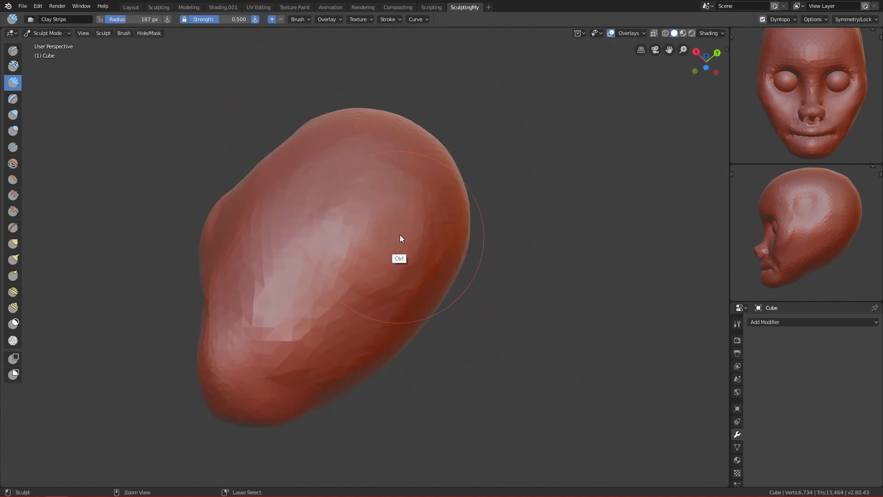
key(ctrl+z)
key(ctrl+z)
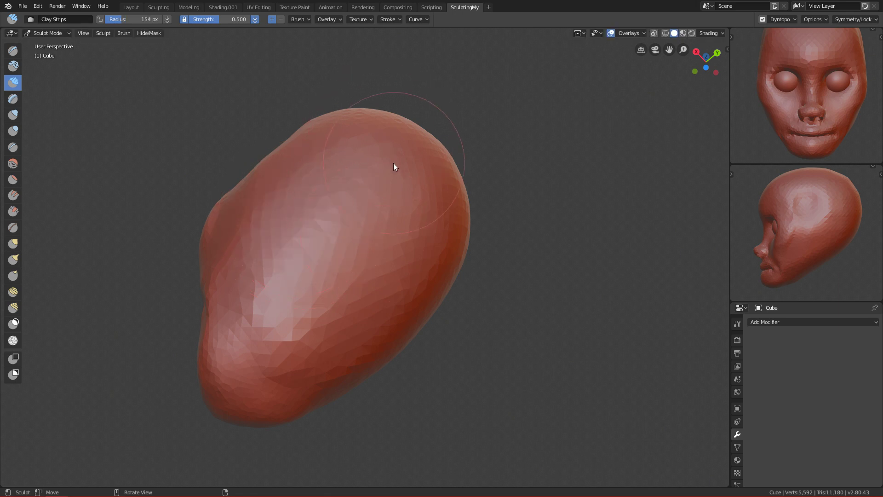
- Build up the underside of the skull where the neck begins with Clay Strips strokes
mouse_move(406, 223)
mouse_down()
mouse_move(415, 250)
mouse_move(364, 230)
mouse_move(411, 214)
mouse_move(374, 257)
mouse_move(397, 271)
mouse_up()
alt+shift+drag(396, 271, 412, 238)
key(f)
click(426, 211)
mouse_move(426, 195)
mouse_down()
mouse_move(453, 202)
mouse_move(440, 300)
mouse_move(451, 181)
mouse_move(400, 150)
mouse_up()
key(KP_3)
- Mask the neck attachment area under the skull at a 181 px radius and invert the mask
mouse_move(400, 150)
alt+shift+mouse_down()
mouse_move(415, 178)
mouse_move(356, 201)
mouse_move(426, 205)
mouse_move(377, 209)
mouse_move(410, 175)
mouse_move(369, 177)
mouse_move(429, 176)
mouse_move(410, 208)
alt+shift+mouse_up()
key(f)
click(421, 179)
key(m)
key(KP_3)
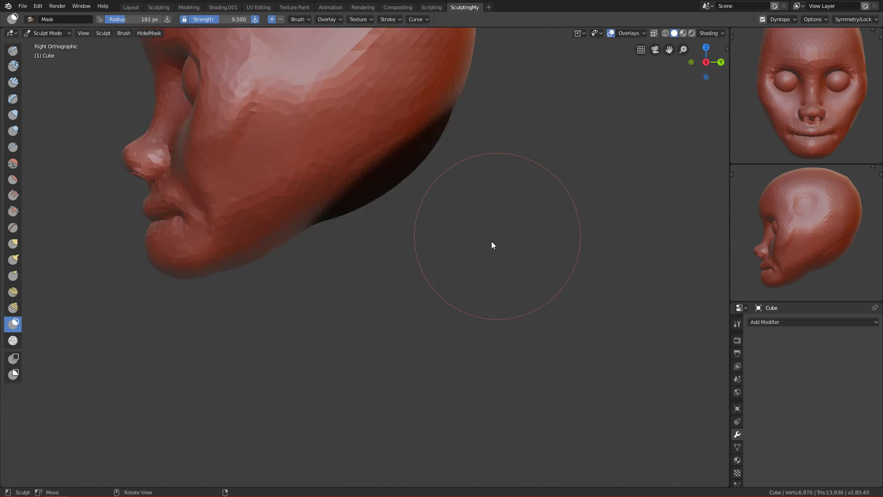
key(ctrl+i)
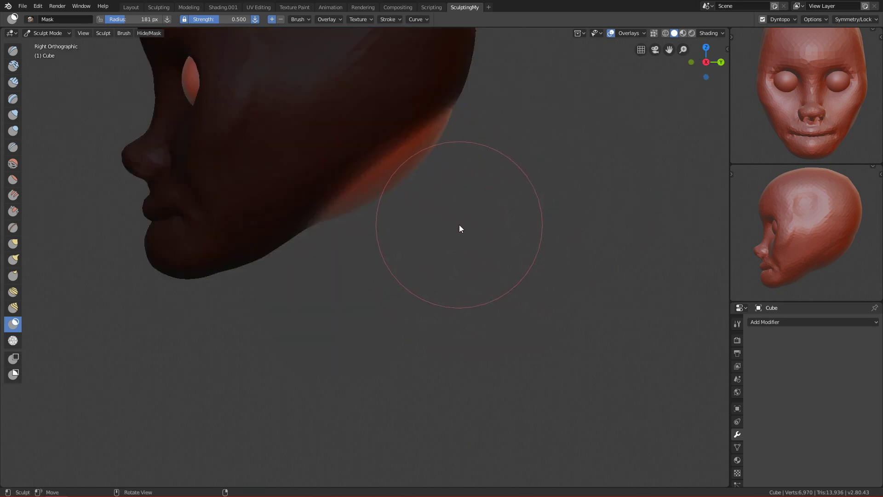
- Pull the unmasked area down into a neck with the Grab brush at a 500 px radius in the right view
key(k)
mouse_move(455, 240)
ctrl+alt+middle_down()
mouse_move(518, 236)
mouse_move(460, 266)
mouse_move(450, 198)
mouse_move(510, 196)
mouse_move(430, 209)
mouse_move(389, 180)
ctrl+alt+middle_up()
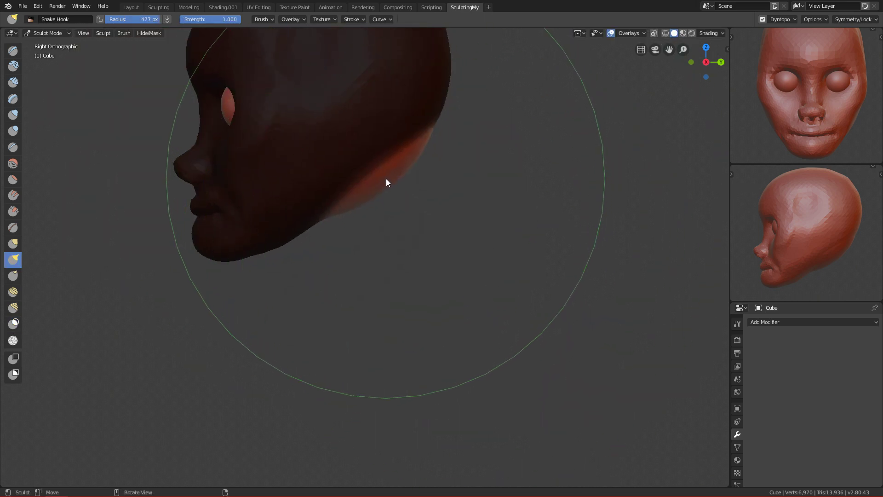
key(g)
key(f)
click(417, 149)
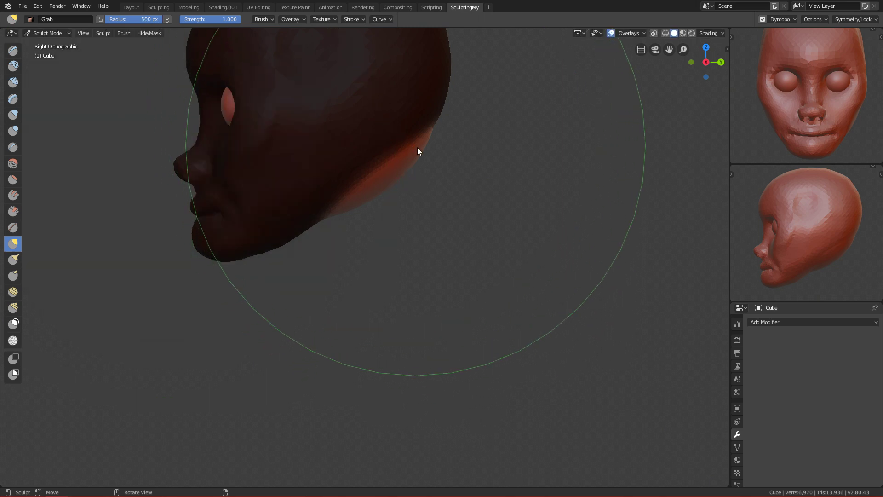
mouse_move(392, 184)
mouse_down()
mouse_move(397, 289)
mouse_move(396, 278)
mouse_up()
ctrl+middle_drag(425, 379, 412, 371)
shift+middle_drag(411, 370, 441, 285)
- Shape the front and back contours of the neck in the side view with the Grab brush
key(f)
click(353, 299)
drag(354, 301, 338, 298)
key(f)
click(417, 276)
key(f)
click(385, 276)
drag(457, 259, 478, 272)
- Widen the base of the neck in the front view with the Grab brush at a 346 px radius
ctrl+middle_drag(491, 238, 422, 326)
scroll(423, 276, up, 3)
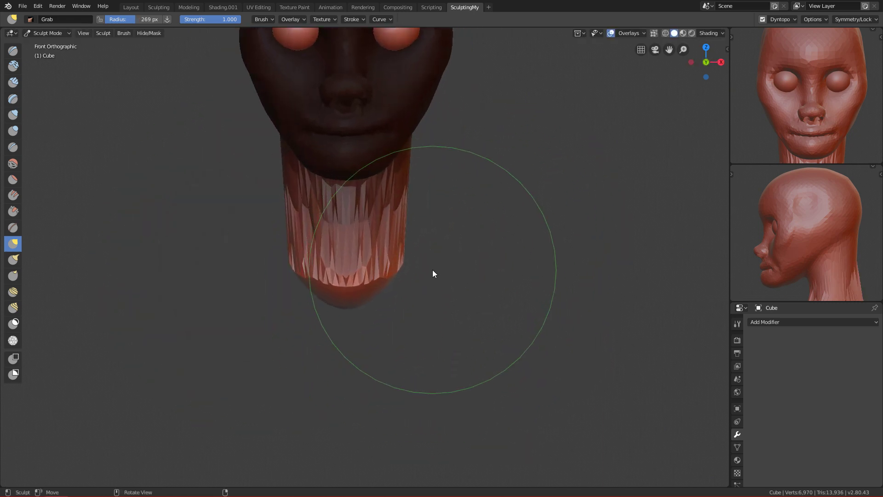
scroll(434, 278, up, 3)
key(f)
click(457, 168)
key(f)
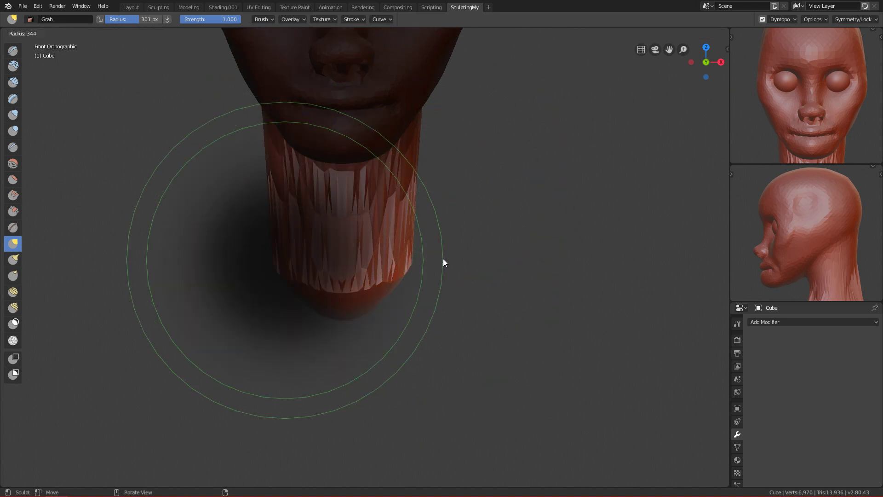
click(444, 258)
drag(405, 273, 436, 271)
mouse_move(464, 214)
ctrl+alt+mouse_down()
mouse_move(461, 260)
mouse_move(465, 227)
mouse_move(451, 170)
mouse_move(438, 242)
mouse_move(443, 223)
mouse_move(441, 230)
ctrl+alt+mouse_up()
alt+shift+drag(434, 178, 438, 189)
ctrl+alt+drag(435, 251, 439, 230)
- Set the Grab radius to 263 px and clear the mask with the neck seen from behind
key(f)
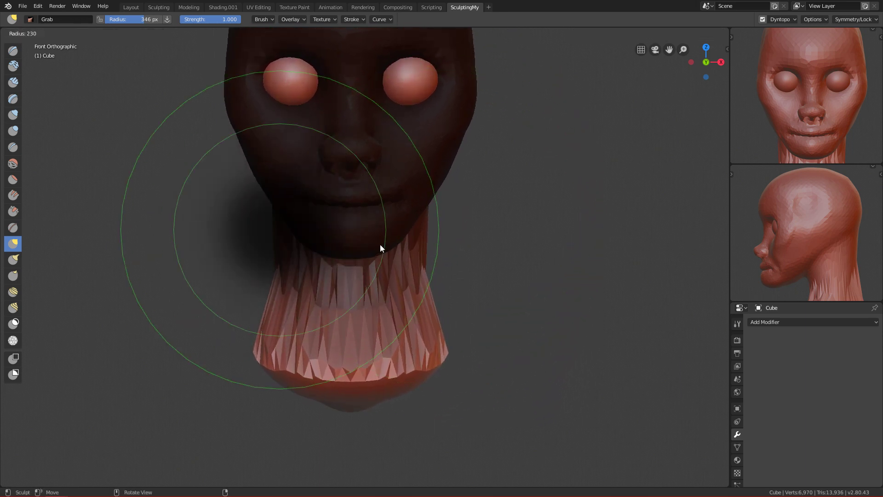
click(368, 244)
mouse_move(426, 294)
ctrl+alt+mouse_down()
mouse_move(438, 228)
mouse_move(428, 227)
mouse_move(432, 206)
ctrl+alt+mouse_up()
key(f)
click(472, 227)
mouse_move(505, 198)
alt+mouse_down()
mouse_move(533, 164)
mouse_move(506, 178)
alt+mouse_up()
alt+shift+drag(373, 222, 397, 241)
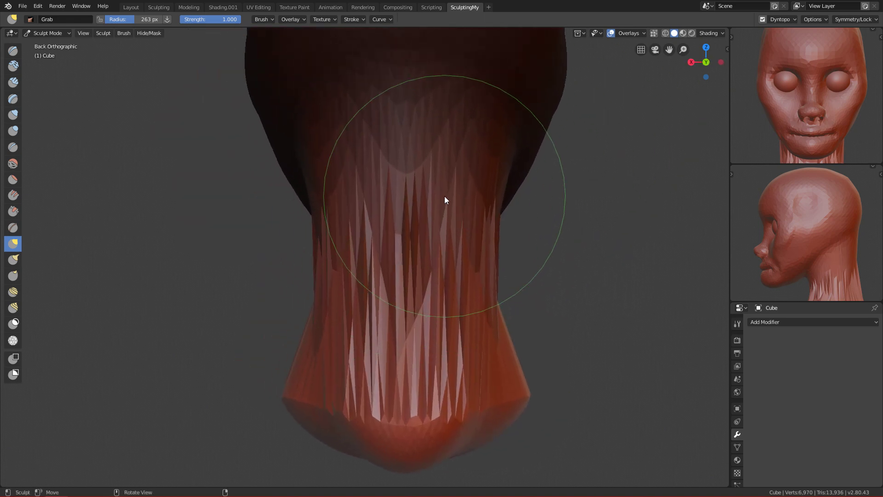
key(alt+m)
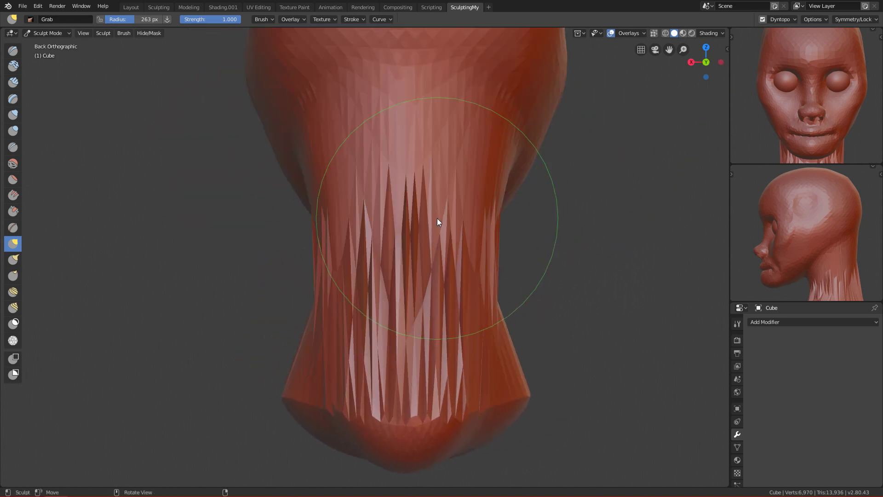
- Narrow the sides of the neck from behind with the Grab brush at a 309 px radius
key(f)
click(379, 203)
drag(319, 200, 331, 199)
mouse_move(402, 223)
ctrl+alt+mouse_down()
mouse_move(396, 333)
mouse_move(423, 310)
ctrl+alt+mouse_up()
key(KP_1)
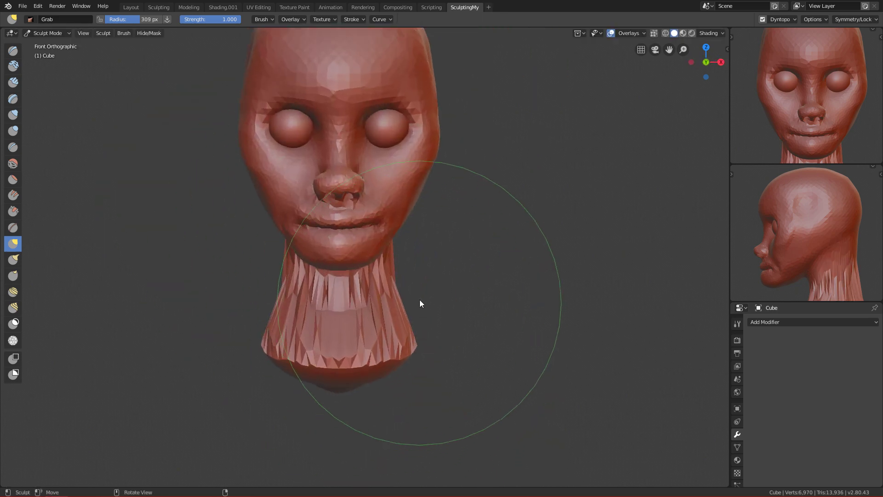
- Rework the stretched polygons at the back of the neck with Clay Strips at a 114 px radius and smooth them
scroll(420, 300, down, 3)
key(grave)
click(210, 214)
key(ctrl+KP_1)
ctrl+alt+drag(422, 344, 448, 261)
key(f)
click(355, 291)
ctrl+alt+drag(396, 324, 423, 256)
key(c)
key(f)
click(408, 240)
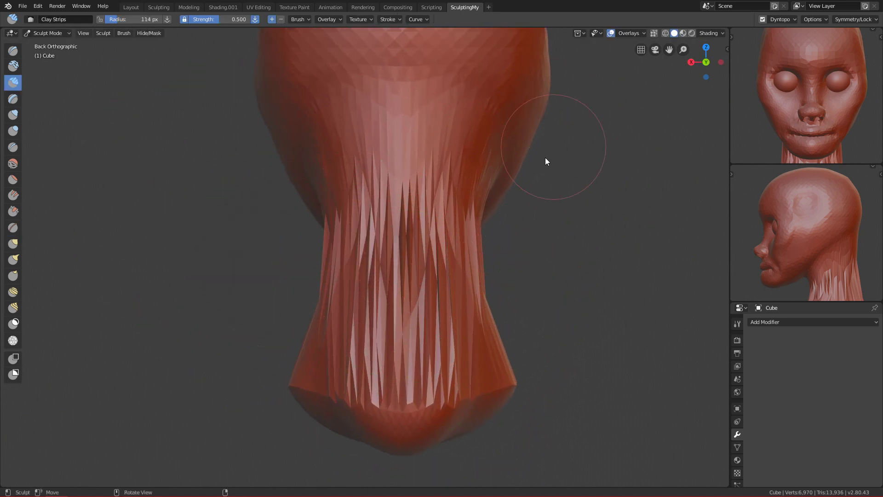
mouse_move(414, 207)
mouse_down()
mouse_move(419, 308)
mouse_move(401, 319)
mouse_move(395, 358)
mouse_move(374, 178)
mouse_up()
mouse_move(369, 170)
middle_down()
mouse_move(423, 296)
mouse_move(455, 272)
middle_up()
mouse_move(456, 272)
shift+mouse_down()
mouse_move(428, 167)
mouse_move(372, 257)
mouse_move(367, 283)
shift+mouse_up()
- Smooth the spiky surface around the neck and its lower end from several angles
alt+drag(378, 271, 454, 272)
mouse_move(349, 297)
shift+mouse_down()
mouse_move(370, 247)
mouse_move(405, 234)
shift+mouse_up()
shift+drag(340, 383, 343, 326)
middle_drag(343, 325, 347, 374)
mouse_move(347, 374)
shift+mouse_down()
mouse_move(276, 371)
mouse_move(423, 335)
mouse_move(345, 395)
mouse_move(288, 391)
mouse_move(299, 368)
mouse_move(272, 420)
mouse_move(285, 391)
shift+mouse_up()
mouse_move(285, 390)
alt+middle_down()
mouse_move(439, 362)
mouse_move(415, 341)
mouse_move(427, 399)
alt+middle_up()
alt+shift+drag(427, 399, 460, 295)
- Smooth the flared base of the neck at a 145 px brush radius
mouse_move(460, 294)
alt+mouse_down()
mouse_move(437, 268)
mouse_move(391, 276)
alt+mouse_up()
key(f)
click(445, 278)
shift+drag(421, 301, 481, 313)
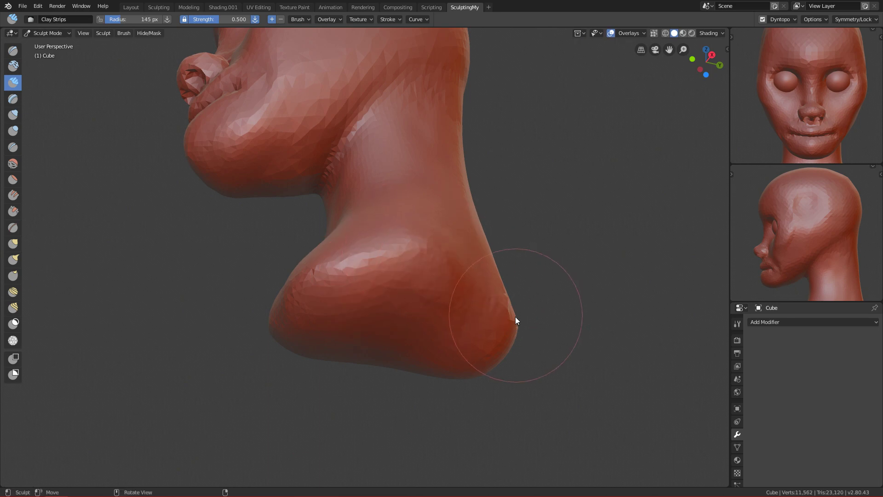
middle_drag(515, 316, 439, 303)
mouse_move(439, 304)
shift+mouse_down()
mouse_move(531, 226)
mouse_move(452, 263)
shift+mouse_up()
- Lay a first Clay Strips stroke along the jawline in the right view at a 76 px radius
key(KP_1)
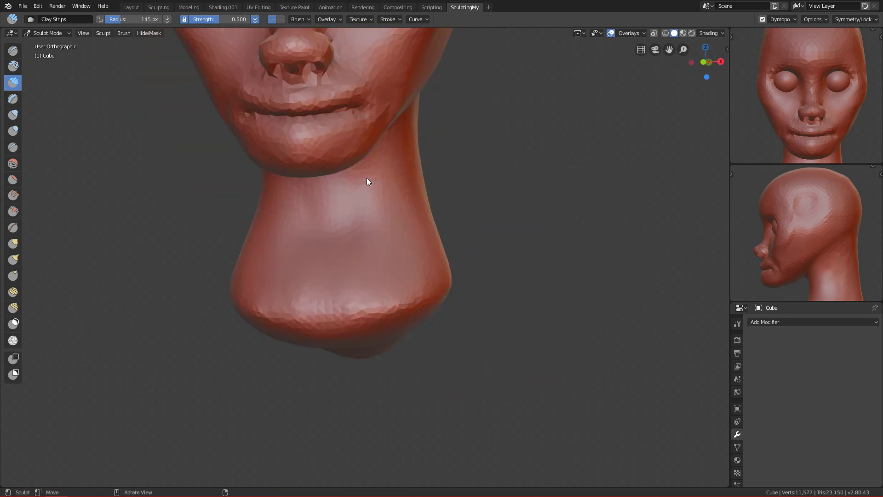
mouse_move(429, 214)
ctrl+alt+mouse_down()
mouse_move(415, 316)
mouse_move(399, 334)
mouse_move(431, 278)
ctrl+alt+mouse_up()
key(KP_3)
alt+shift+drag(395, 256, 463, 273)
ctrl+alt+drag(425, 300, 423, 266)
key(f)
click(419, 198)
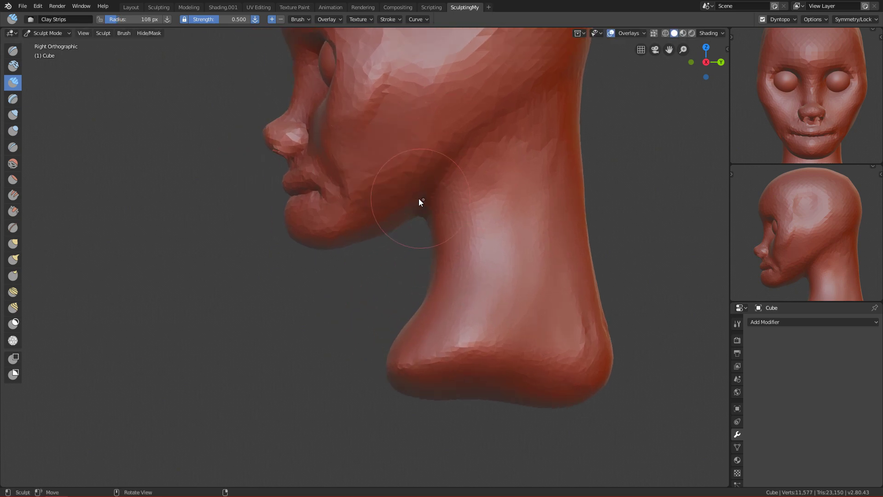
ctrl+alt+drag(403, 225, 420, 159)
alt+shift+drag(419, 196, 417, 231)
key(f)
click(414, 186)
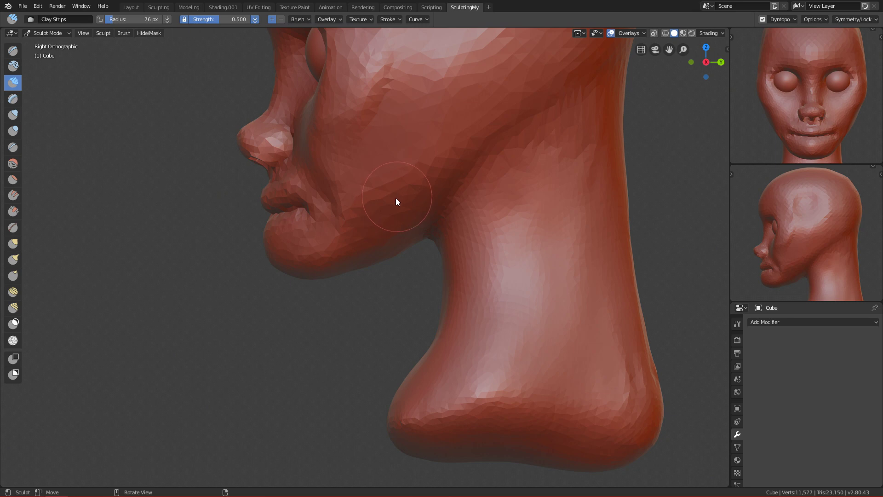
alt+shift+drag(421, 206, 404, 230)
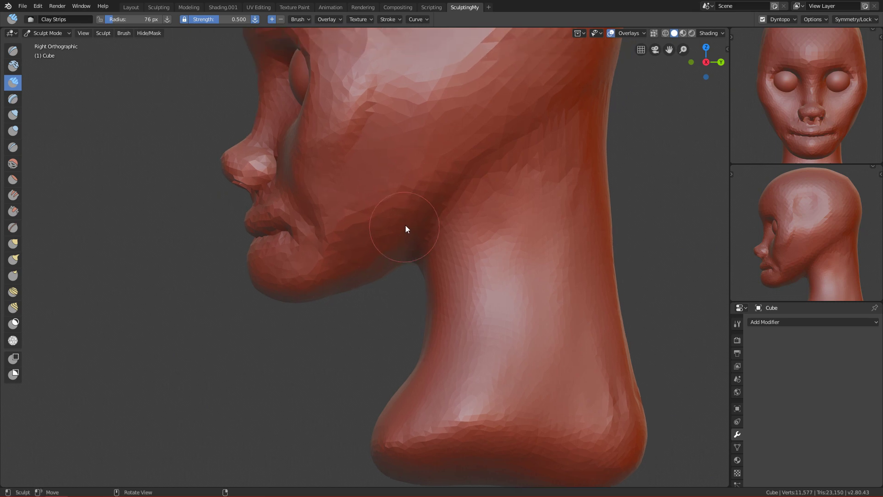
drag(361, 250, 455, 139)
- Build up the jawline from below the ear to the chin with Clay Strips at an 83 px radius
key(f)
click(380, 236)
shift+middle_drag(432, 181, 399, 246)
mouse_move(419, 170)
mouse_down()
mouse_move(425, 133)
mouse_move(396, 244)
mouse_up()
mouse_move(419, 115)
mouse_down()
mouse_move(424, 129)
mouse_move(402, 239)
mouse_move(250, 358)
mouse_up()
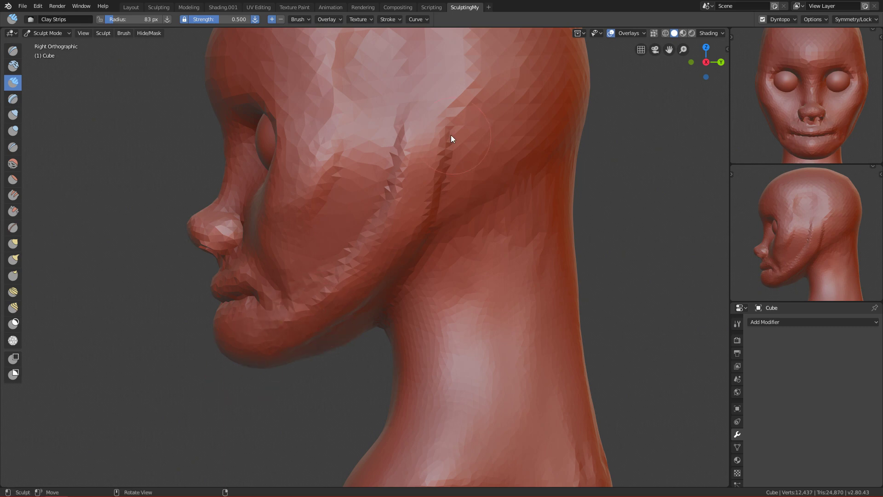
- Carve a hollow behind the jaw with inverted Clay Strips strokes in the right view
key(shift+c)
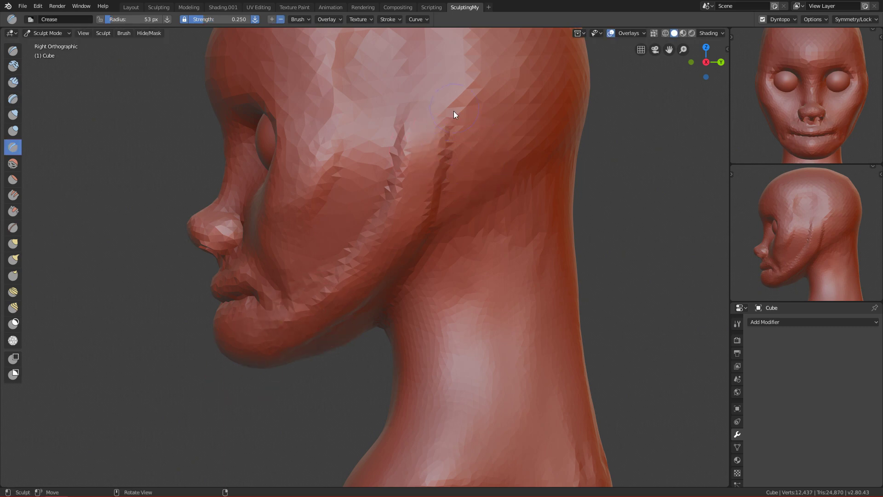
key(c)
key(f)
click(491, 148)
ctrl+drag(465, 138, 455, 220)
mouse_move(468, 138)
ctrl+mouse_down()
mouse_move(461, 216)
mouse_move(449, 237)
mouse_move(481, 195)
ctrl+mouse_up()
ctrl+drag(482, 107, 484, 161)
- Carve deeper along the back edge of the jaw from angled views with inverted Clay Strips strokes
alt+drag(492, 200, 488, 192)
alt+middle_drag(487, 191, 434, 189)
key(f)
click(477, 191)
ctrl+drag(413, 118, 395, 244)
mouse_move(402, 199)
alt+middle_down()
mouse_move(436, 194)
mouse_move(430, 200)
mouse_move(449, 184)
mouse_move(433, 329)
mouse_move(454, 179)
mouse_move(437, 110)
mouse_move(384, 143)
mouse_move(450, 142)
mouse_move(452, 114)
mouse_move(448, 158)
alt+middle_up()
mouse_move(448, 158)
ctrl+mouse_down()
mouse_move(444, 179)
mouse_move(466, 95)
mouse_move(419, 126)
ctrl+mouse_up()
- Smooth the rough strokes along the jaw and the hollow behind it
mouse_move(419, 126)
alt+middle_down()
mouse_move(446, 217)
mouse_move(440, 201)
alt+middle_up()
key(f)
click(433, 200)
mouse_move(418, 136)
shift+mouse_down()
mouse_move(434, 174)
mouse_move(410, 276)
shift+mouse_up()
alt+shift+middle_drag(418, 279, 449, 297)
mouse_move(385, 169)
shift+mouse_down()
mouse_move(390, 219)
mouse_move(379, 257)
shift+mouse_up()
alt+middle_drag(483, 264, 592, 272)
alt+shift+middle_drag(451, 297, 498, 186)
mouse_move(408, 233)
shift+mouse_down()
mouse_move(383, 262)
mouse_move(394, 263)
shift+mouse_up()
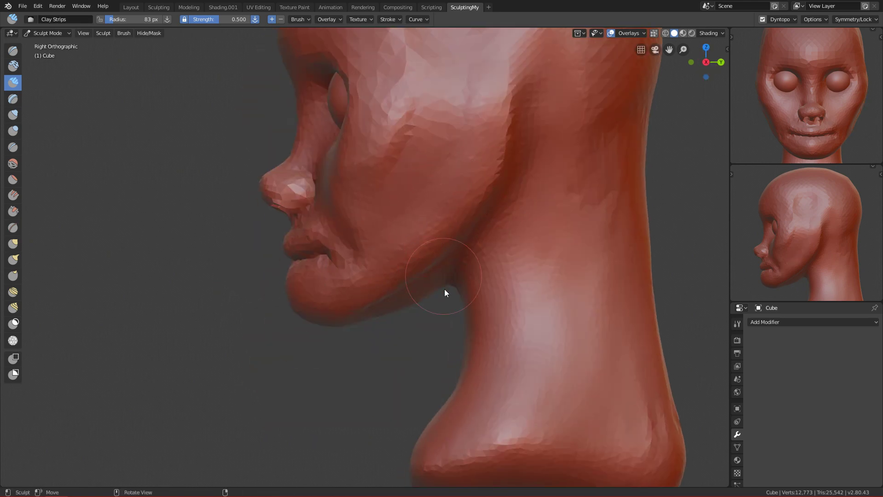
- Smooth the underside of the jaw and its transition into the neck, working from below
alt+middle_drag(415, 339, 427, 244)
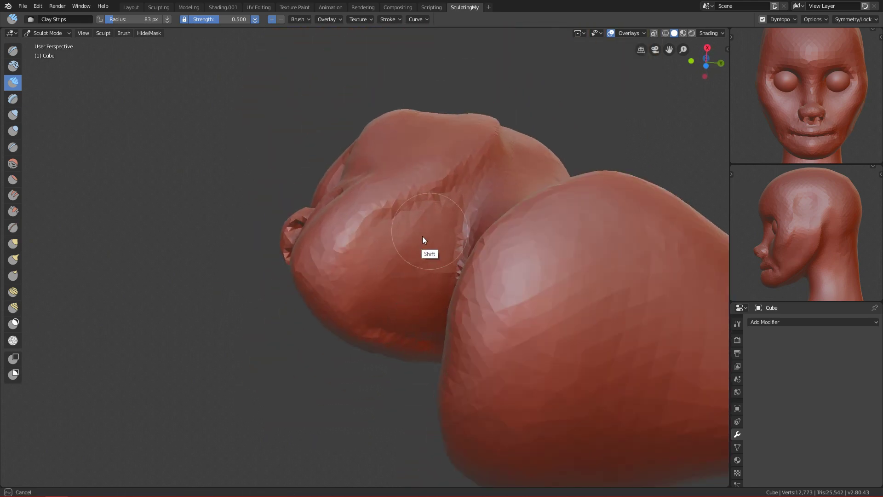
mouse_move(456, 213)
alt+middle_down()
mouse_move(464, 259)
mouse_move(447, 294)
alt+middle_up()
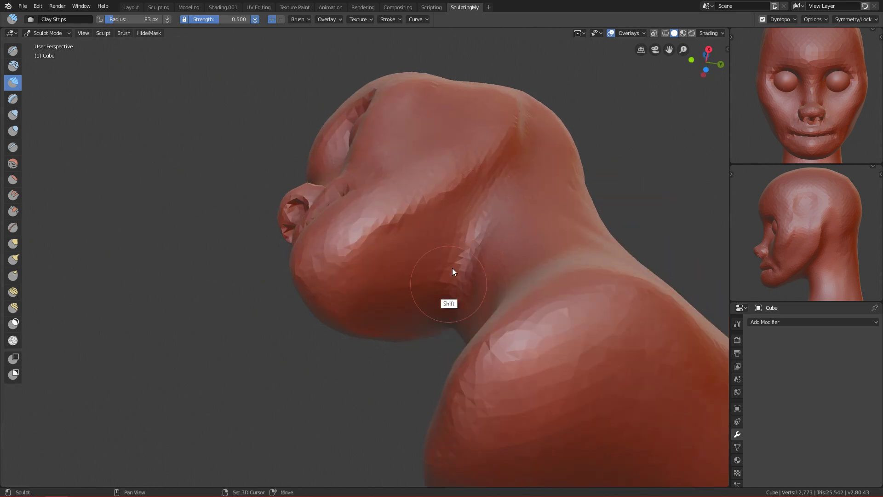
key(KP_3)
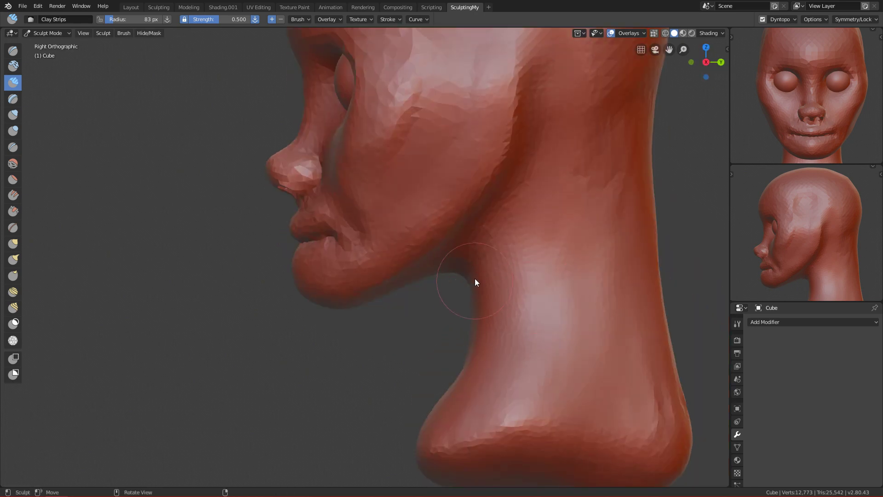
alt+middle_drag(474, 285, 490, 248)
shift+drag(510, 245, 507, 230)
- Fill the area under the chin toward the neck with repeated Clay Strips strokes
key(f)
click(472, 251)
drag(433, 295, 506, 221)
drag(399, 316, 502, 224)
drag(394, 319, 509, 219)
- Smooth the filled area under the jaw from below at a 134 px brush radius
mouse_move(414, 293)
shift+mouse_down()
mouse_move(440, 267)
mouse_move(463, 271)
mouse_move(418, 309)
shift+mouse_up()
mouse_move(445, 267)
alt+mouse_down()
mouse_move(420, 260)
mouse_move(371, 270)
mouse_move(406, 277)
mouse_move(498, 258)
mouse_move(440, 251)
mouse_move(410, 275)
mouse_move(409, 253)
mouse_move(413, 263)
mouse_move(452, 272)
mouse_move(451, 240)
alt+mouse_up()
key(f)
click(411, 268)
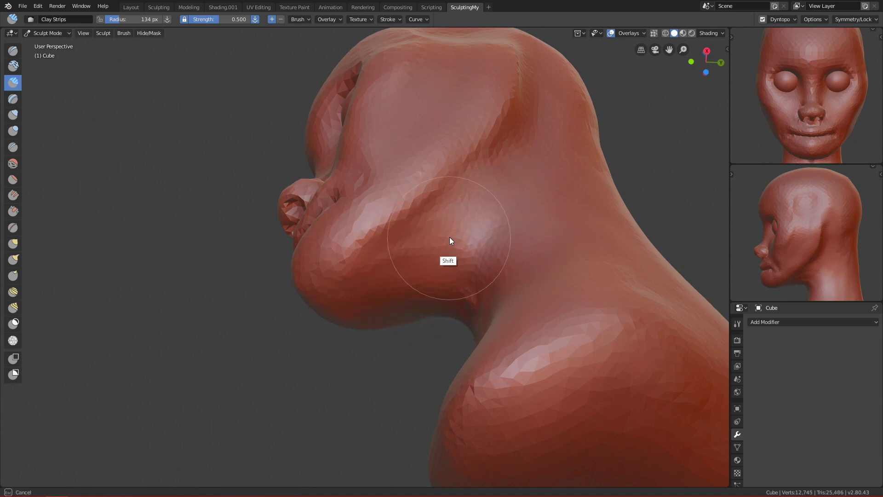
- Reshape the chin in the right side view with the Grab brush, enlarging its radius to 141 px
key(KP_3)
ctrl+middle_drag(486, 277, 490, 275)
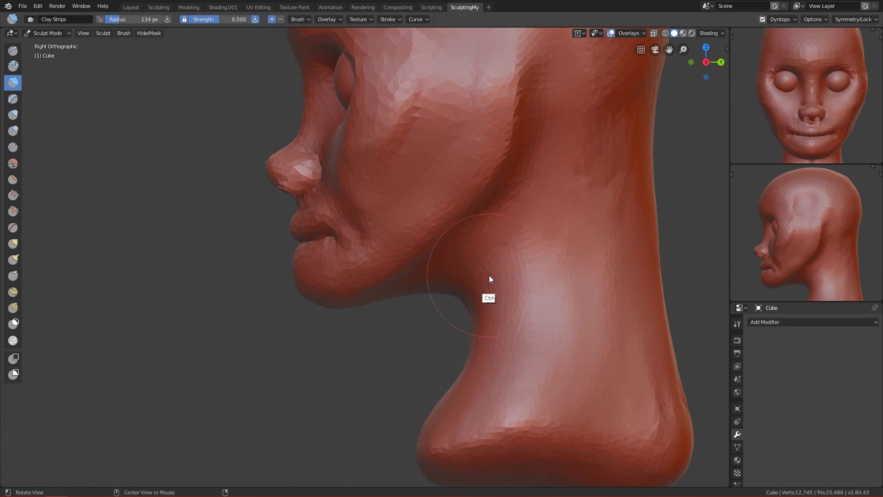
key(f)
click(456, 217)
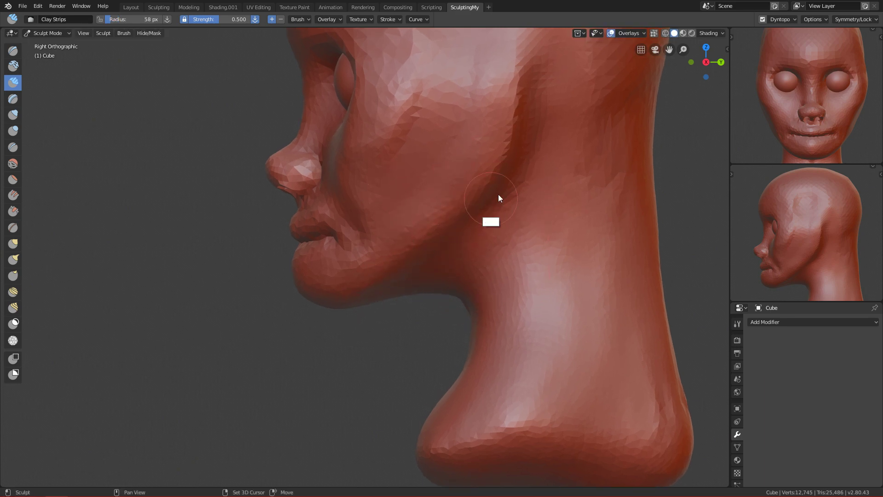
key(g)
key(f)
click(400, 279)
shift+middle_drag(382, 314, 435, 249)
ctrl+middle_drag(397, 283, 377, 238)
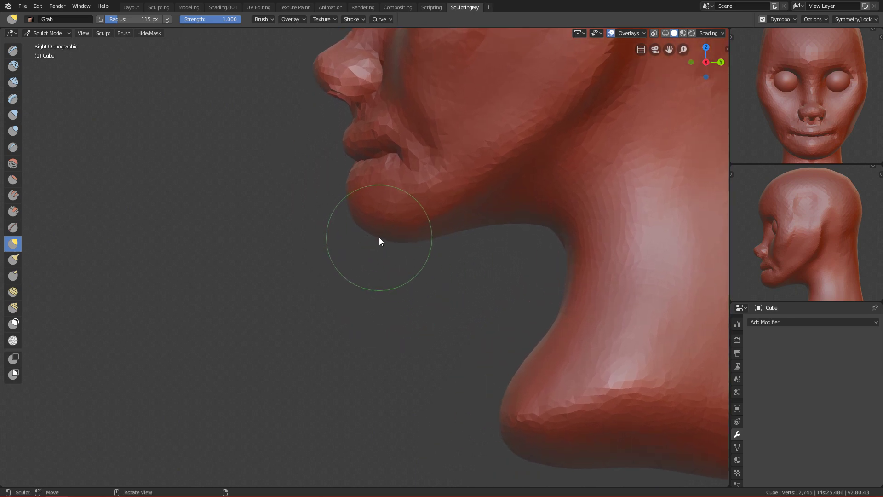
key(f)
drag(377, 242, 387, 251)
key(f)
click(373, 250)
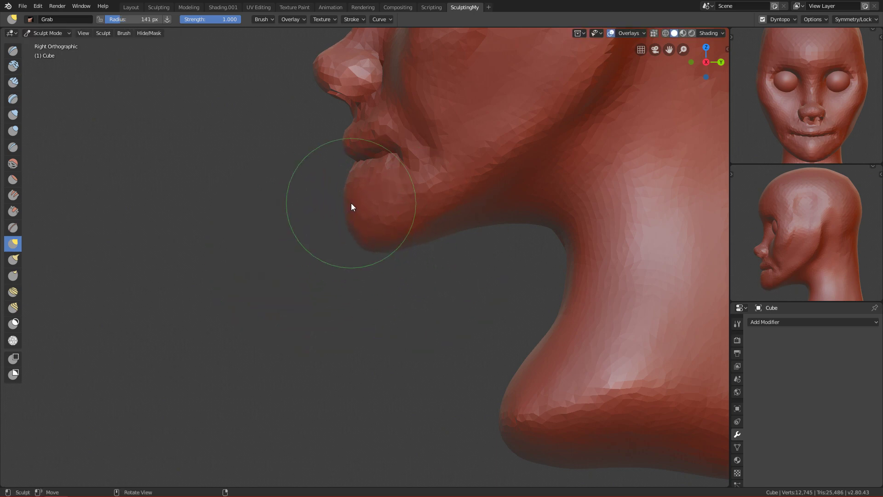
mouse_move(382, 249)
ctrl+alt+mouse_down()
mouse_move(334, 346)
mouse_move(381, 256)
ctrl+alt+mouse_up()
- Adjust the chin's underside and the front of the neck in profile with a larger Grab brush, up to 279 px
key(f)
click(444, 253)
key(f)
click(401, 232)
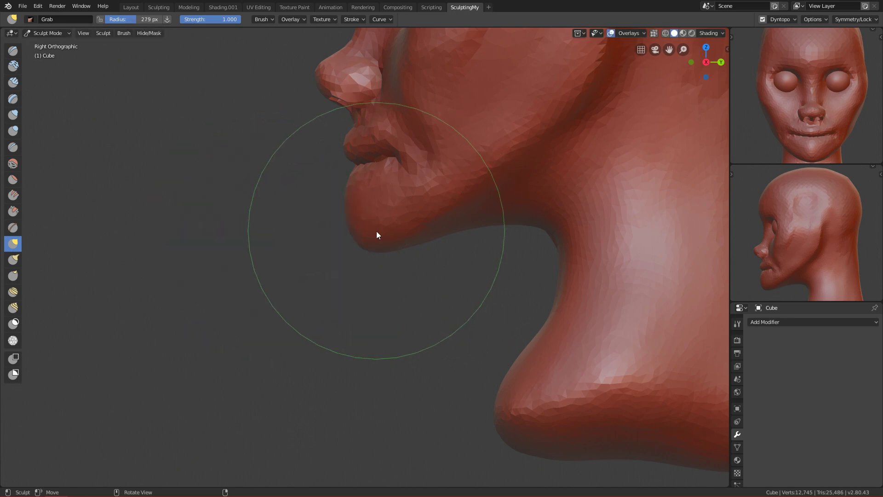
key(f)
click(399, 232)
drag(363, 243, 372, 237)
ctrl+middle_drag(374, 237, 386, 287)
ctrl+alt+drag(386, 285, 401, 245)
key(f)
click(330, 258)
ctrl+alt+drag(329, 259, 391, 355)
- Frame the eyes in the front view and set the Crease brush radius to 111 px
key(KP_1)
mouse_move(362, 185)
ctrl+middle_down()
mouse_move(422, 300)
mouse_move(416, 310)
mouse_move(422, 261)
mouse_move(462, 284)
ctrl+middle_up()
alt+shift+drag(462, 282, 465, 321)
ctrl+alt+drag(460, 321, 440, 267)
alt+shift+drag(426, 230, 438, 346)
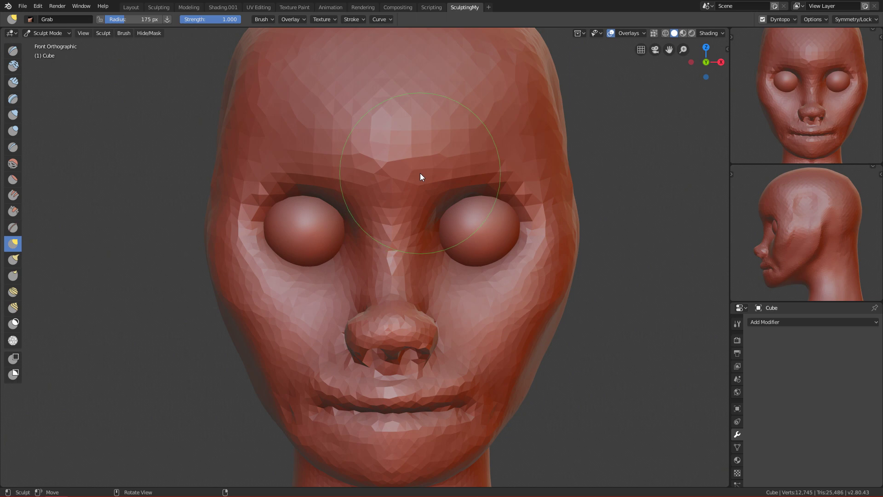
key(c)
ctrl+alt+drag(419, 250, 451, 192)
alt+shift+drag(450, 192, 429, 220)
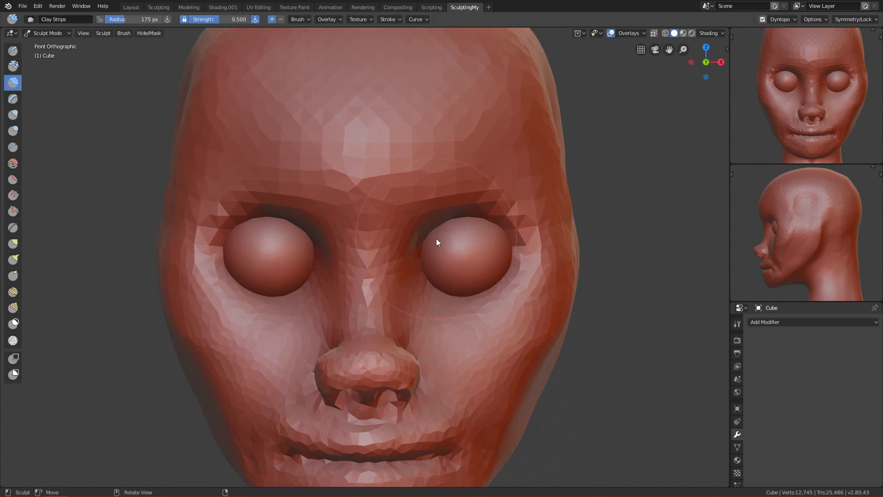
ctrl+middle_drag(446, 228, 468, 201)
key(shift+c)
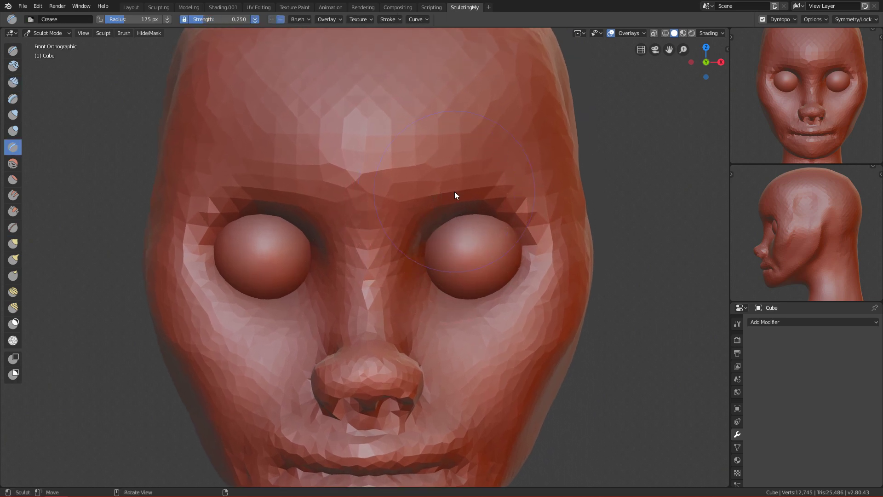
key(bracketleft)
key(bracketleft)
key(bracketleft)
mouse_move(443, 250)
ctrl+alt+mouse_down()
mouse_move(456, 224)
mouse_move(415, 237)
ctrl+alt+mouse_up()
key(f)
click(440, 212)
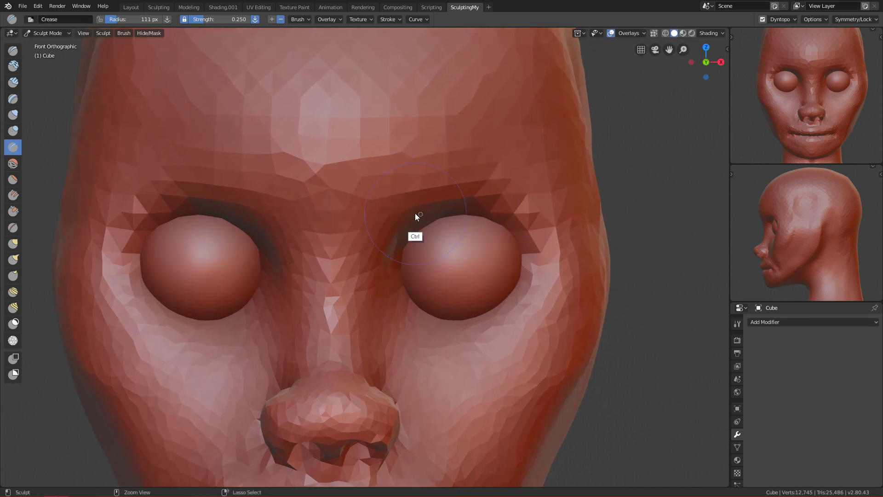
- Carve the eye sockets under the brows and beside the outer eye corners with subtracting Clay Strips strokes at 111 and 120 px
key(3)
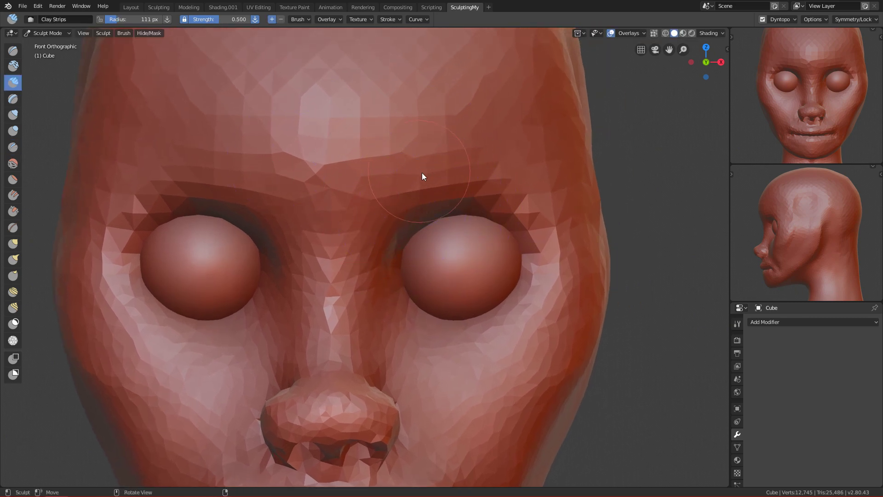
ctrl+drag(388, 222, 453, 187)
mouse_move(404, 208)
ctrl+mouse_down()
mouse_move(476, 178)
mouse_move(542, 225)
mouse_move(486, 341)
ctrl+mouse_up()
mouse_move(487, 341)
ctrl+middle_down()
mouse_move(497, 231)
mouse_move(569, 215)
ctrl+middle_up()
ctrl+drag(559, 228, 518, 206)
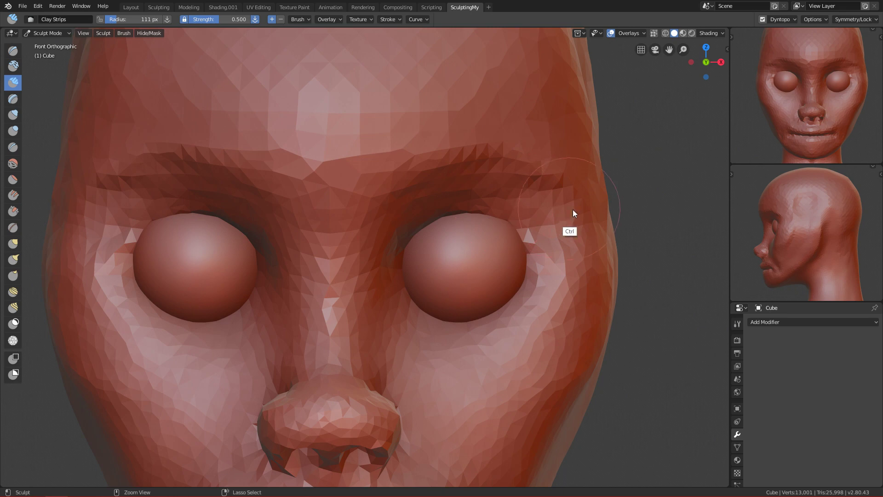
key(f)
click(554, 222)
ctrl+drag(554, 220, 593, 258)
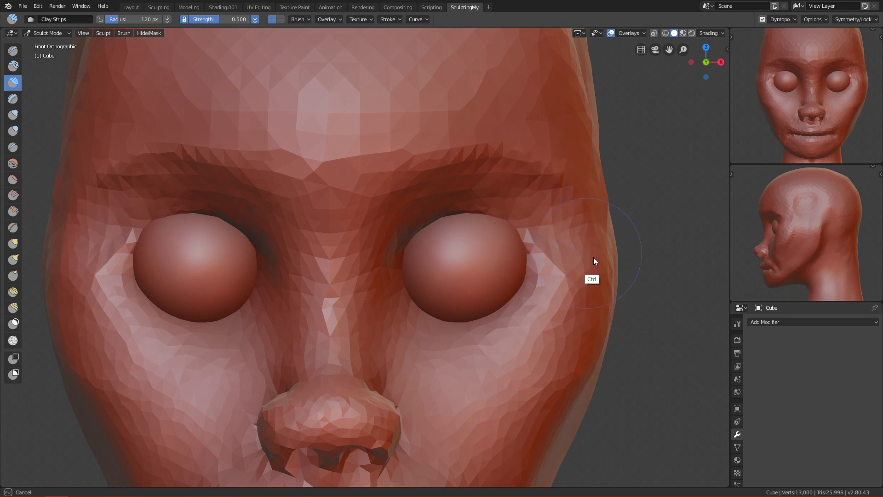
ctrl+middle_drag(451, 150, 410, 213)
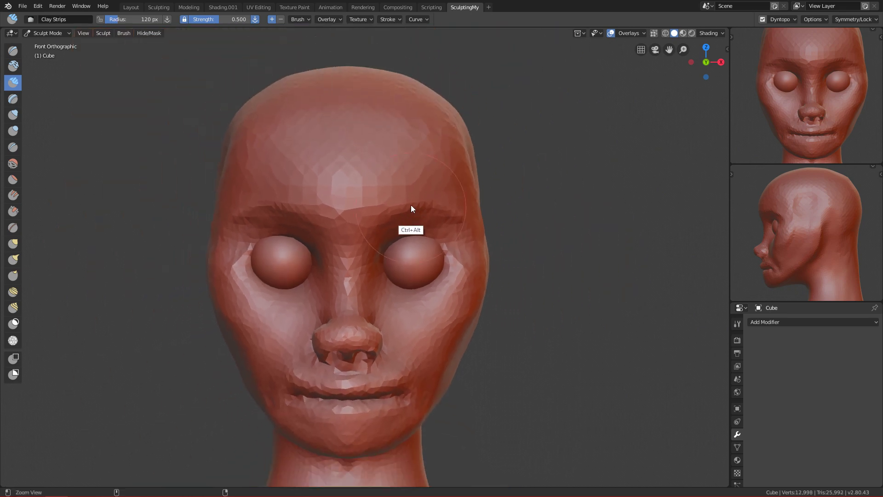
- Pull the brow and inner eye socket area downward with the Grab brush at a 399 px radius
scroll(415, 196, up, 2)
mouse_move(440, 198)
ctrl+alt+mouse_down()
mouse_move(427, 236)
mouse_move(442, 192)
ctrl+alt+mouse_up()
mouse_move(421, 296)
alt+shift+mouse_down()
mouse_move(420, 266)
mouse_move(457, 206)
alt+shift+mouse_up()
key(g)
key(f)
click(535, 204)
key(f)
click(485, 185)
key(f)
click(400, 184)
drag(401, 185, 403, 203)
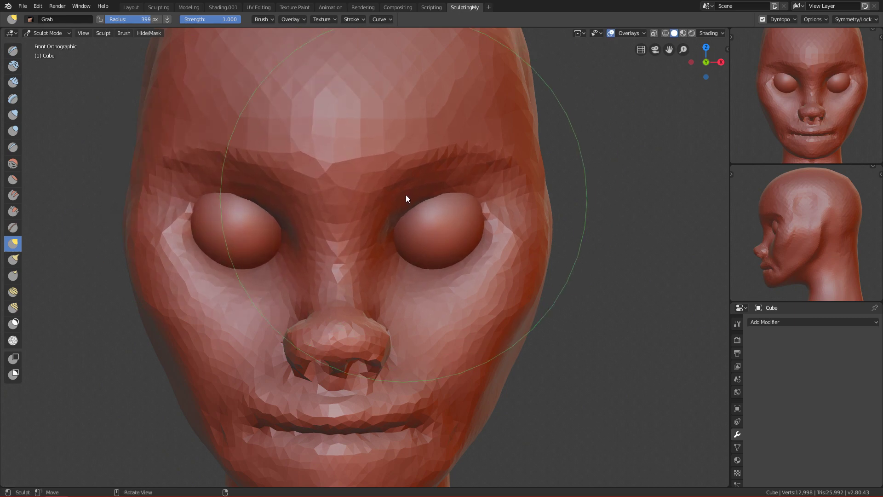
ctrl+middle_drag(501, 203, 475, 235)
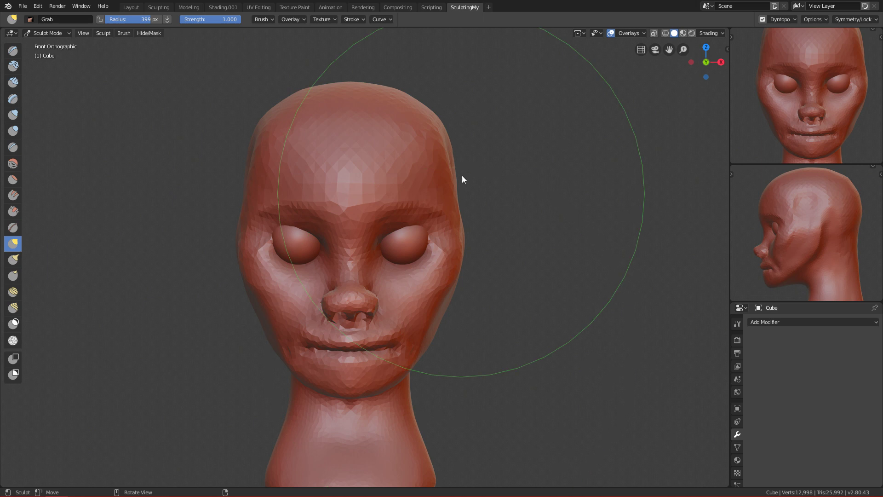
- Reshape the upper rims of the eye sockets around the eyeballs with the Grab brush, starting at 241 px
scroll(497, 222, up, 4)
scroll(500, 208, up, 2)
key(f)
click(424, 206)
key(f)
click(421, 193)
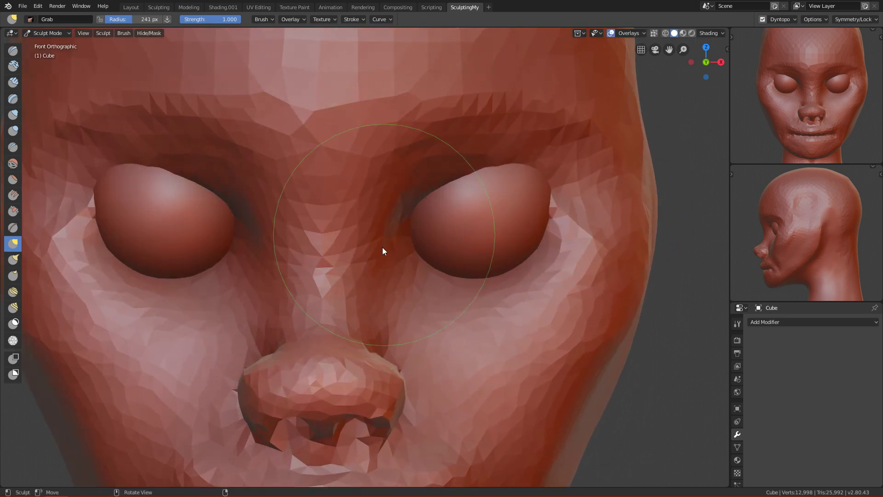
mouse_move(460, 193)
mouse_down()
mouse_move(437, 180)
mouse_move(447, 182)
mouse_up()
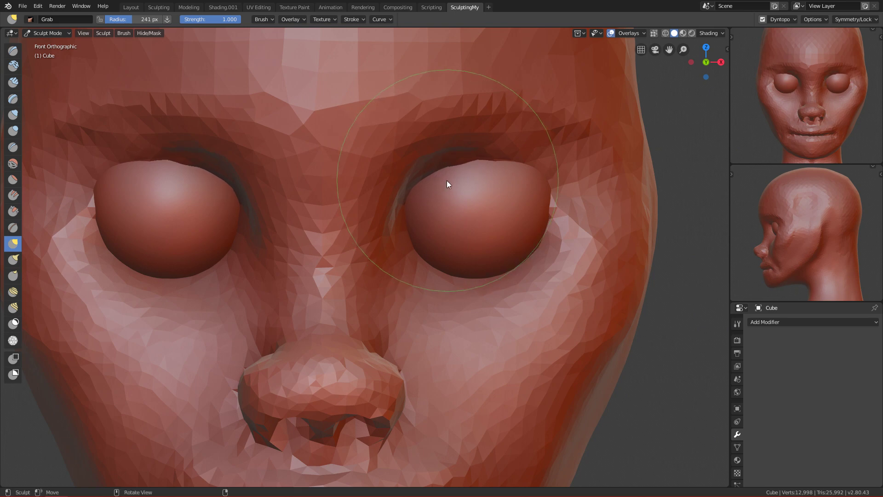
key(f)
click(446, 161)
mouse_move(499, 160)
mouse_down()
mouse_move(461, 156)
mouse_move(438, 311)
mouse_move(466, 215)
mouse_up()
key(f)
click(540, 182)
- Crease the surface at the outer corner of the eye with a Crease brush stroke
key(c)
key(shift+c)
key(f)
click(499, 213)
mouse_move(521, 212)
mouse_down()
mouse_move(564, 228)
mouse_move(568, 221)
mouse_move(499, 187)
mouse_move(518, 199)
mouse_move(529, 235)
mouse_move(540, 225)
mouse_move(539, 248)
mouse_up()
- Smooth the area beside and below the outer eye corner with Clay Strips at 80 px, then return to the front view
key(c)
key(f)
click(509, 243)
key(f)
click(561, 257)
middle_drag(554, 274, 572, 309)
key(grave)
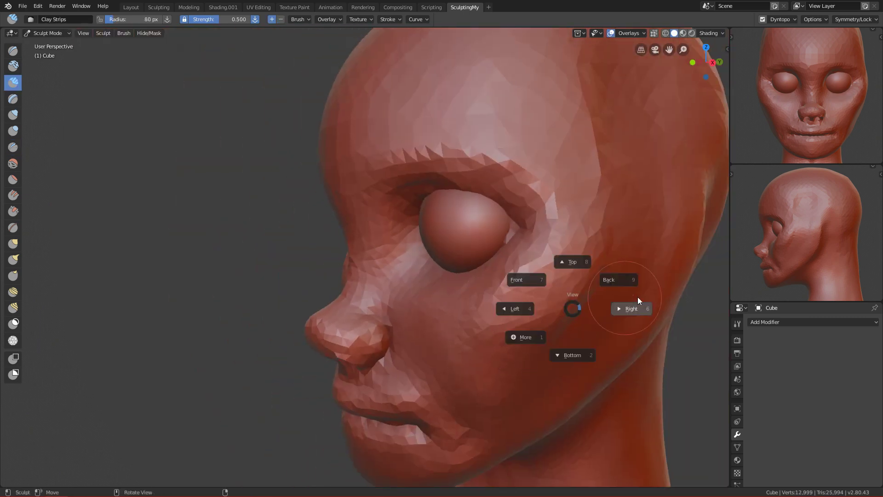
click(613, 302)
middle_drag(525, 292, 555, 252)
mouse_move(553, 249)
shift+mouse_down()
mouse_move(515, 302)
mouse_move(558, 232)
mouse_move(557, 285)
mouse_move(522, 274)
shift+mouse_up()
mouse_move(590, 247)
alt+mouse_down()
mouse_move(432, 253)
mouse_move(498, 225)
mouse_move(529, 183)
mouse_move(501, 248)
alt+mouse_up()
key(grave)
click(364, 163)
mouse_move(450, 368)
ctrl+alt+mouse_down()
mouse_move(426, 331)
mouse_move(507, 309)
mouse_move(488, 343)
mouse_move(472, 255)
mouse_move(427, 297)
mouse_move(460, 183)
ctrl+alt+mouse_up()
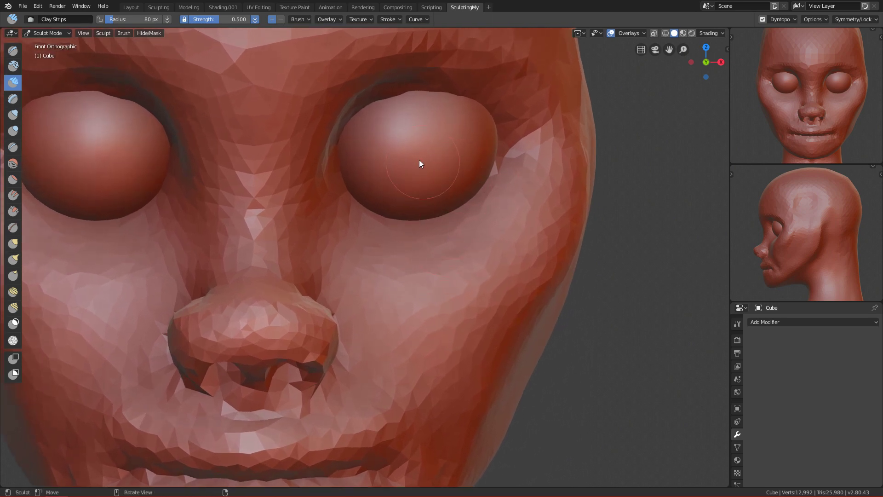
- Begin the upper eyelid at the inner part of the eye with SculptDraw strokes at 56 and 72 px
key(x)
mouse_move(403, 156)
alt+mouse_down()
mouse_move(405, 230)
mouse_move(385, 198)
alt+mouse_up()
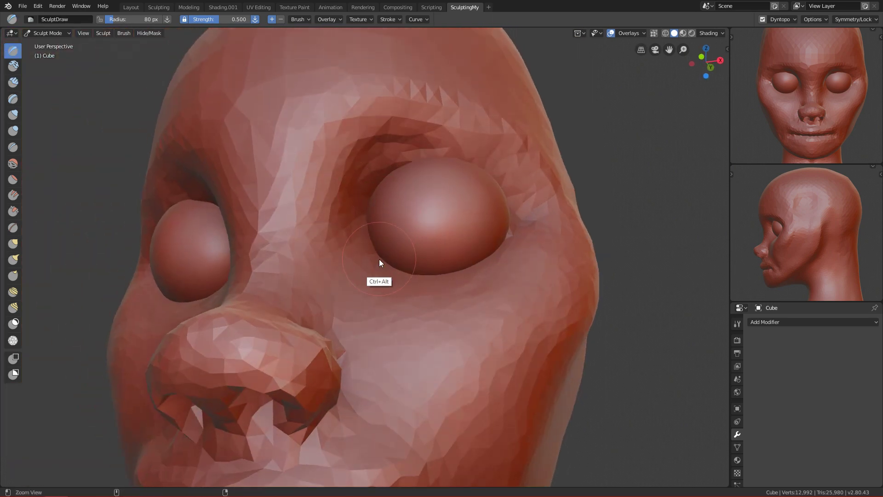
ctrl+alt+drag(379, 259, 407, 190)
key(f)
click(353, 143)
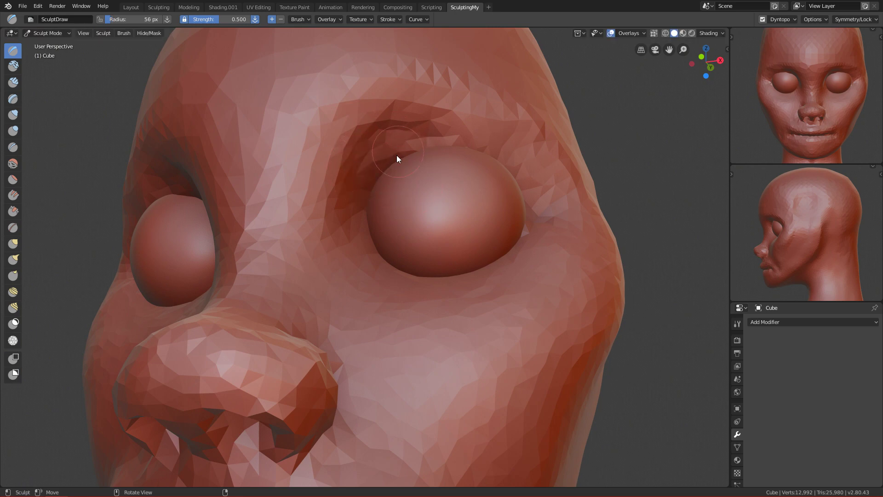
key(f)
click(386, 184)
drag(363, 216, 390, 152)
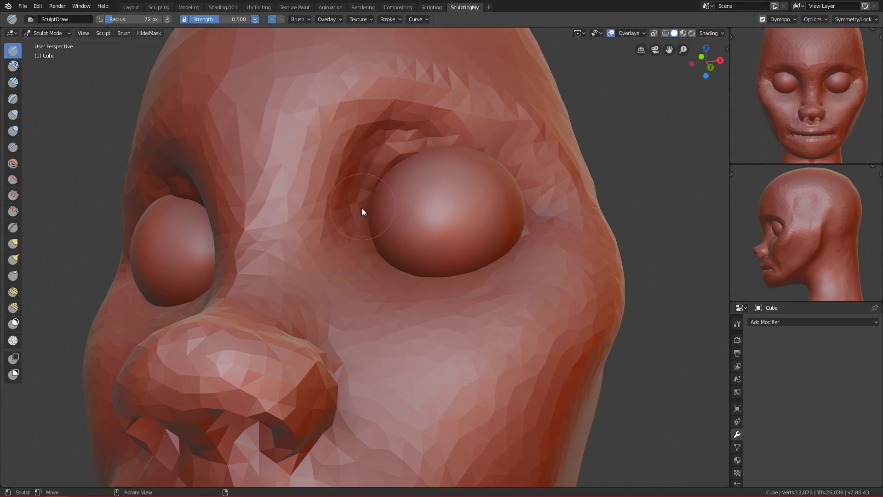
- Extend the upper eyelid over the eyeball to the outer corner with SculptDraw strokes, ending at 69 px
mouse_move(373, 193)
mouse_down()
mouse_move(359, 211)
mouse_move(423, 159)
mouse_move(490, 162)
mouse_move(476, 174)
mouse_move(498, 169)
mouse_up()
key(f)
click(502, 169)
mouse_move(433, 161)
mouse_down()
mouse_move(501, 185)
mouse_move(489, 187)
mouse_move(459, 162)
mouse_move(531, 196)
mouse_up()
key(f)
click(526, 195)
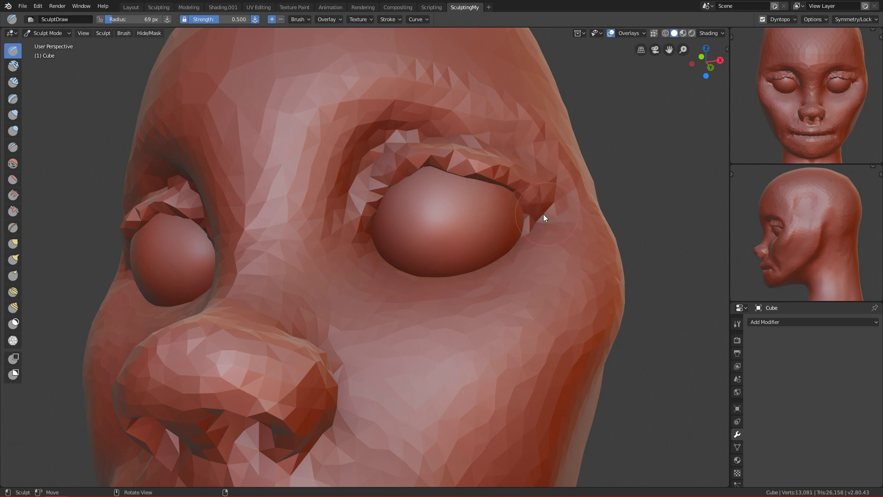
- Thicken the outer part of the upper eyelid with a SculptDraw stroke at a 102 px radius
middle_drag(525, 216, 472, 242)
shift+middle_drag(547, 188, 522, 201)
key(f)
click(560, 188)
mouse_move(545, 177)
mouse_down()
mouse_move(570, 189)
mouse_move(489, 162)
mouse_up()
middle_drag(525, 200, 553, 199)
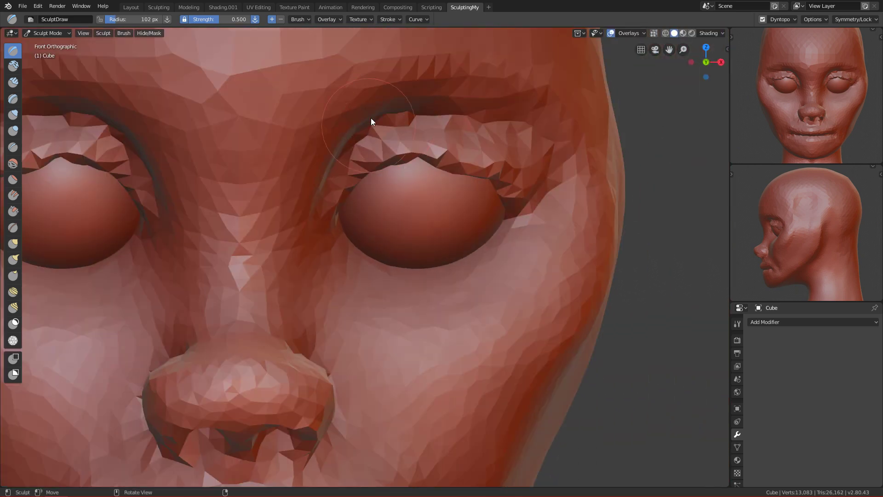
- Start the lower eyelid with SculptDraw strokes along the eyeball's lower edge
ctrl+middle_drag(368, 123, 412, 311)
ctrl+alt+drag(412, 311, 434, 214)
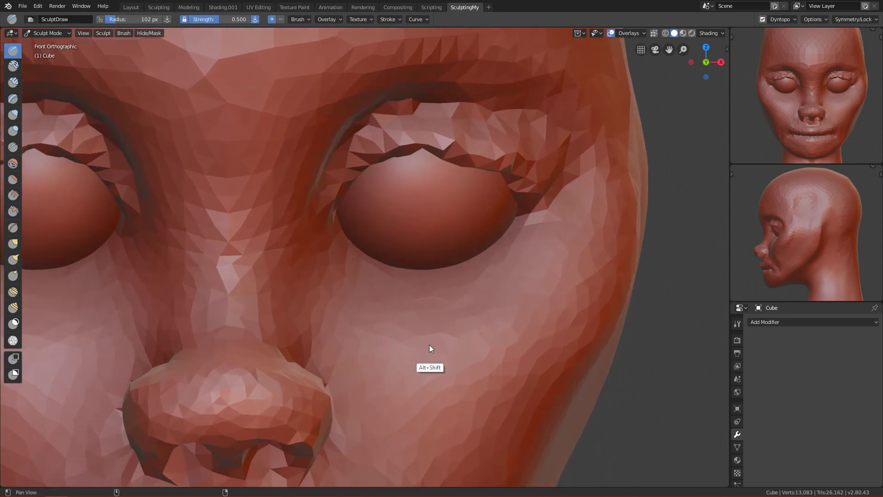
alt+shift+drag(431, 345, 382, 331)
scroll(384, 304, up, 3)
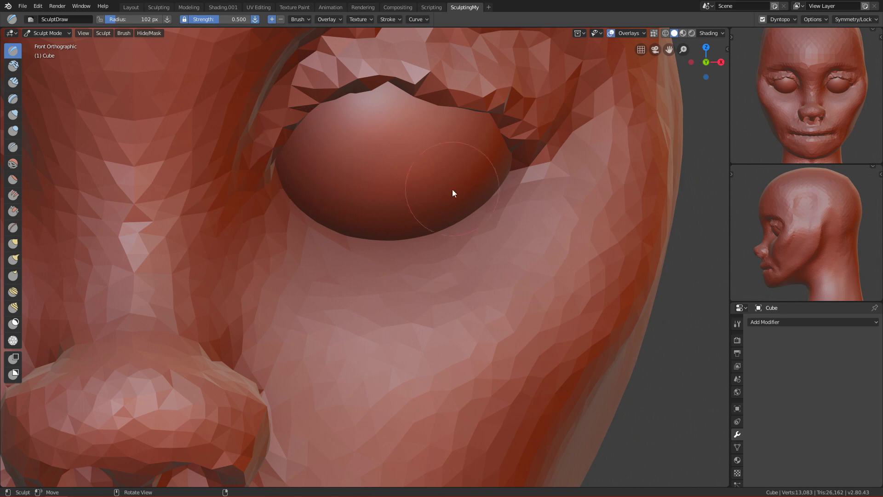
key(f)
click(277, 197)
mouse_move(294, 199)
alt+mouse_down()
mouse_move(336, 245)
mouse_move(357, 218)
mouse_move(365, 240)
mouse_move(373, 197)
mouse_move(366, 251)
mouse_move(379, 210)
mouse_move(373, 174)
mouse_move(363, 183)
mouse_move(433, 210)
alt+mouse_up()
mouse_move(322, 142)
mouse_down()
mouse_move(418, 230)
mouse_move(419, 222)
mouse_up()
key(f)
click(425, 215)
mouse_move(356, 189)
mouse_down()
mouse_move(430, 219)
mouse_move(479, 217)
mouse_move(423, 203)
mouse_move(430, 212)
mouse_move(556, 148)
mouse_move(527, 172)
mouse_move(375, 211)
mouse_move(348, 198)
mouse_up()
- Build up the lower eyelid between the inner and outer eye corners with further SculptDraw strokes
key(f)
click(442, 197)
drag(455, 191, 346, 186)
mouse_move(275, 151)
mouse_down()
mouse_move(328, 186)
mouse_move(483, 187)
mouse_up()
key(grave)
mouse_move(363, 181)
ctrl+alt+mouse_down()
mouse_move(385, 346)
mouse_move(418, 275)
mouse_move(435, 264)
ctrl+alt+mouse_up()
- Smooth the skin beneath the lower eyelid with a 99 px brush radius
key(f)
click(337, 272)
shift+drag(343, 272, 442, 274)
mouse_move(304, 277)
shift+mouse_down()
mouse_move(297, 262)
mouse_move(313, 258)
mouse_move(467, 266)
mouse_move(590, 161)
mouse_move(440, 306)
mouse_move(313, 321)
mouse_move(469, 257)
shift+mouse_up()
mouse_move(437, 266)
ctrl+alt+mouse_down()
mouse_move(426, 329)
mouse_move(417, 326)
ctrl+alt+mouse_up()
ctrl+middle_drag(416, 328, 464, 148)
- Pull the outer part of the upper eyelid outward with the Grab brush and set its radius to 180 px
key(g)
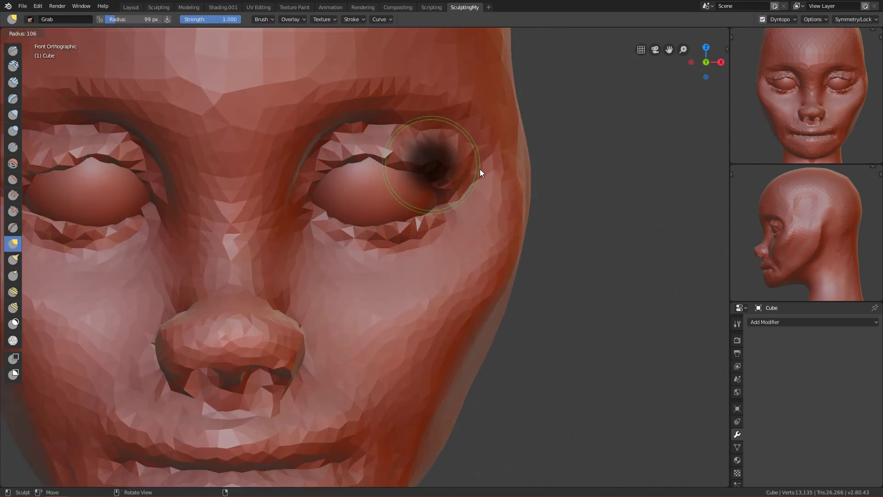
scroll(473, 166, up, 2)
mouse_move(406, 129)
mouse_down()
mouse_move(410, 117)
mouse_move(454, 138)
mouse_move(448, 133)
mouse_up()
key(f)
click(425, 140)
key(f)
click(478, 136)
mouse_move(402, 121)
ctrl+middle_down()
mouse_move(410, 202)
mouse_move(420, 189)
mouse_move(428, 239)
mouse_move(407, 194)
mouse_move(378, 378)
mouse_move(437, 294)
ctrl+middle_up()
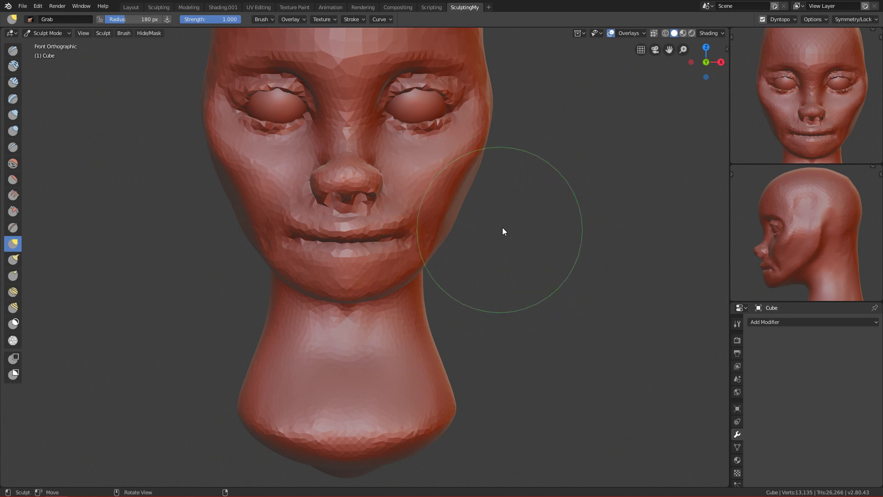
- Taper the lower jaw toward the chin in the front view with the Grab brush at 286 px
key(f)
click(534, 240)
ctrl+alt+drag(507, 282, 511, 230)
key(f)
click(516, 241)
key(f)
click(415, 305)
mouse_move(388, 303)
mouse_down()
mouse_move(366, 307)
mouse_move(374, 314)
mouse_up()
ctrl+middle_drag(440, 273, 399, 336)
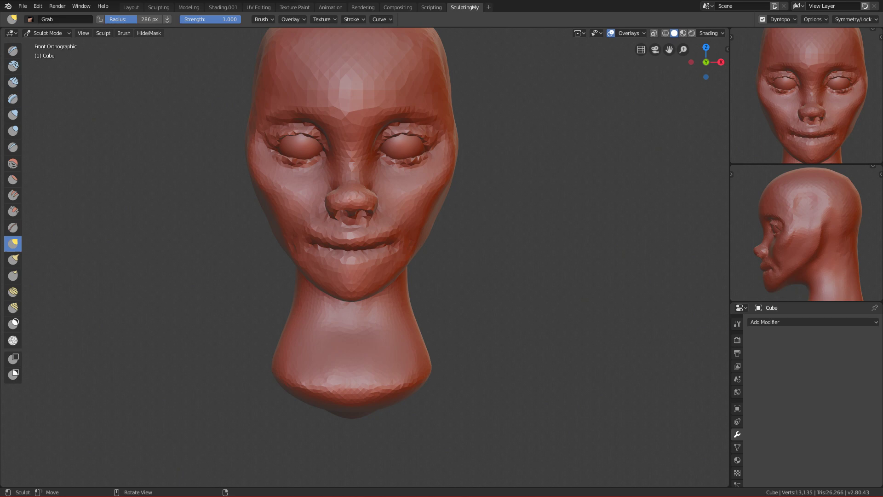
- Refine the lower jaw outline in the front view with the Grab brush at a 382 px radius
alt+middle_drag(523, 298, 479, 339)
scroll(426, 244, up, 5)
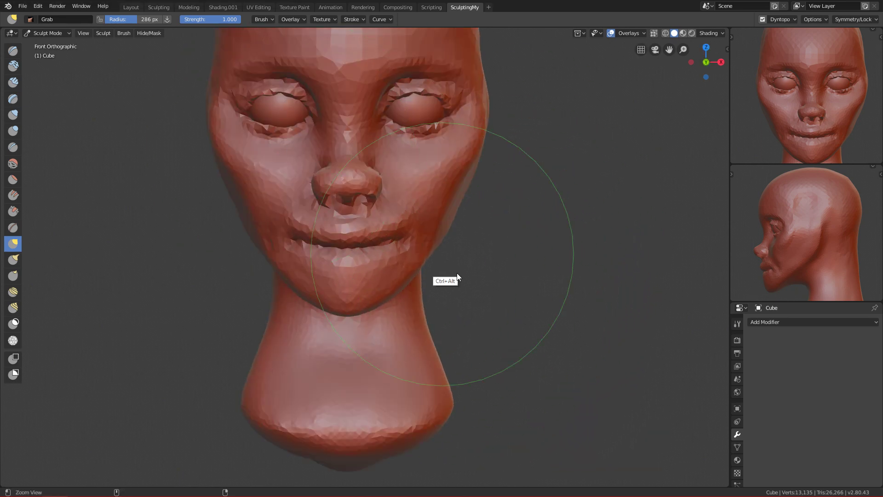
key(f)
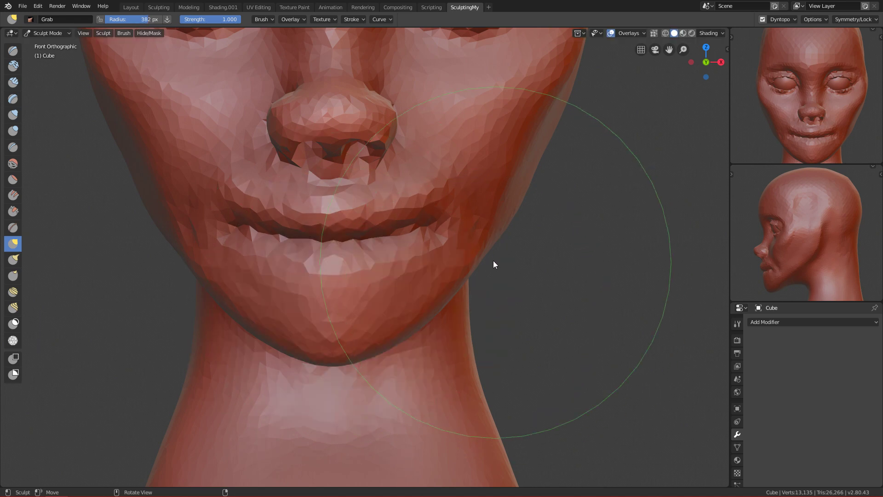
click(491, 268)
mouse_move(502, 293)
alt+middle_down()
mouse_move(463, 221)
mouse_move(491, 256)
mouse_move(446, 300)
mouse_move(562, 269)
alt+middle_up()
scroll(522, 286, down, 1)
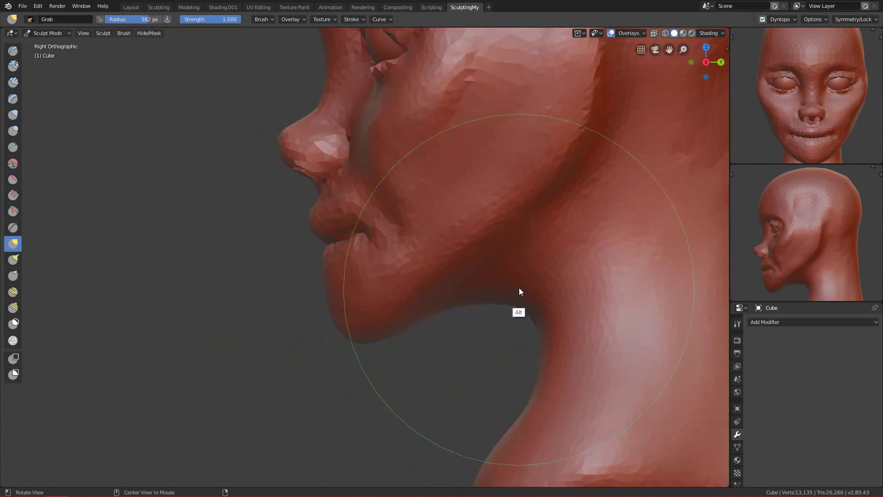
- Reshape the jawline and the underside of the jaw in the right side view with the Grab brush at 385 px and 251 px
shift+middle_drag(519, 288, 446, 262)
key(f)
click(432, 236)
key(f)
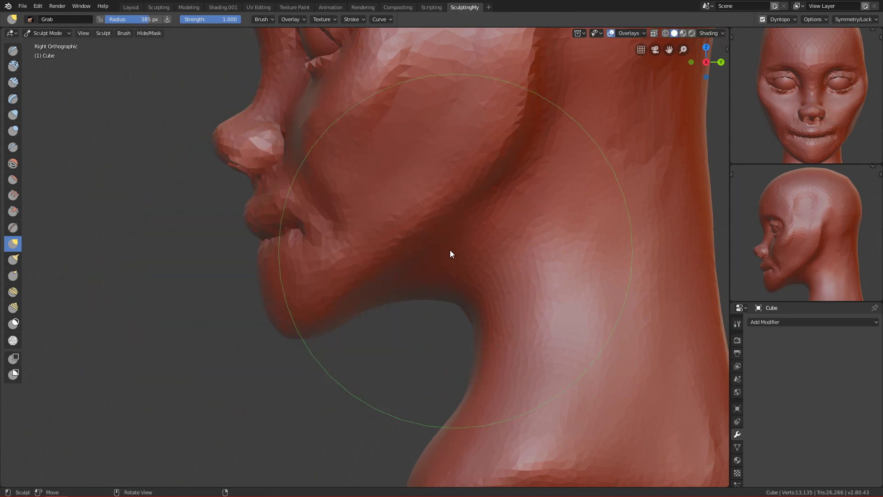
drag(403, 277, 404, 276)
key(f)
click(363, 277)
mouse_move(478, 190)
mouse_down()
mouse_move(483, 196)
mouse_move(467, 191)
mouse_up()
key(f)
click(433, 187)
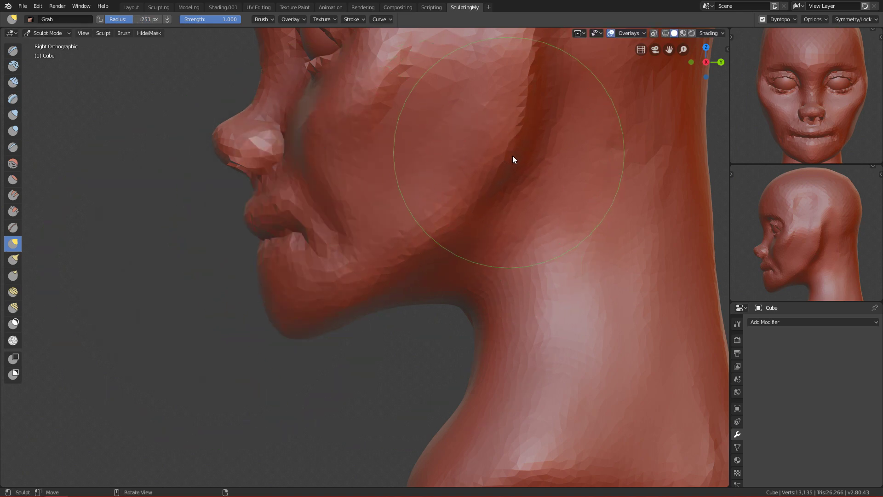
- Adjust the jaw contour beside the chin in the front view with the Grab brush at a 146 px radius
mouse_move(519, 230)
alt+mouse_down()
mouse_move(448, 180)
mouse_move(482, 153)
mouse_move(411, 257)
mouse_move(532, 264)
mouse_move(442, 278)
alt+mouse_up()
scroll(442, 278, up, 4)
key(f)
click(372, 308)
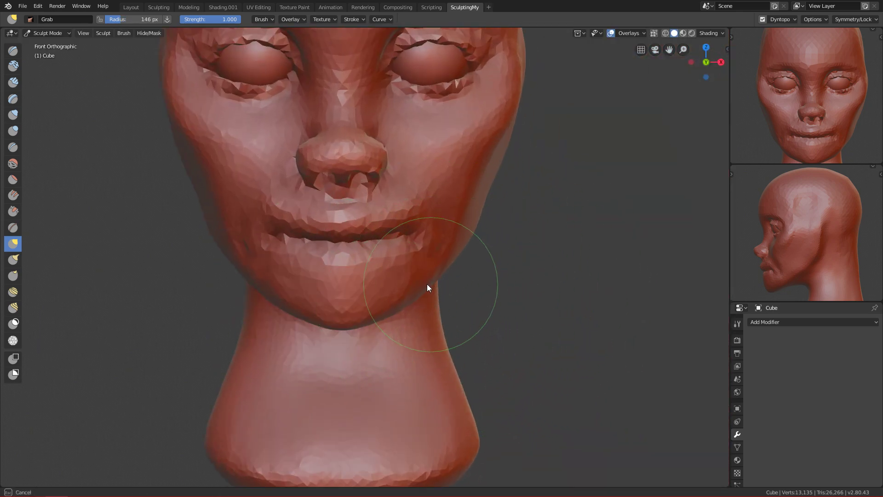
scroll(442, 253, down, 3)
scroll(429, 338, up, 3)
key(f)
click(439, 237)
mouse_move(470, 210)
shift+middle_down()
mouse_move(457, 280)
mouse_move(440, 254)
shift+middle_up()
shift+middle_drag(435, 246, 438, 313)
key(f)
click(291, 142)
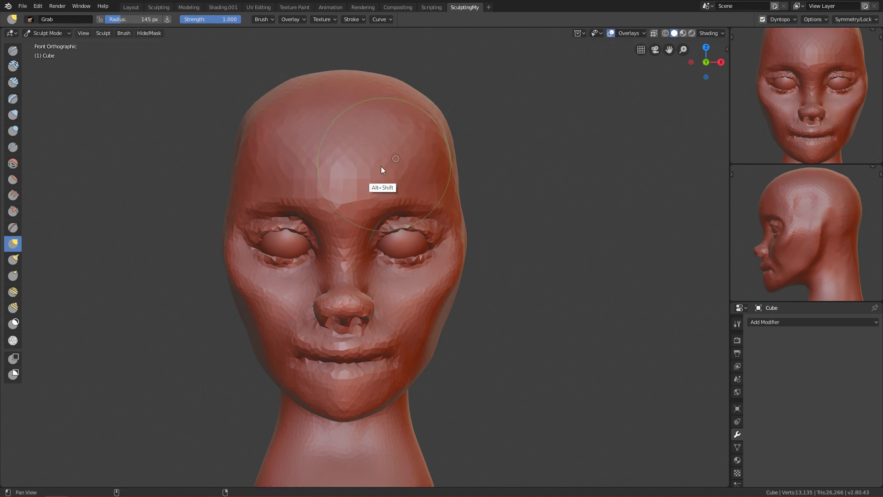
- Build up and refine the forehead surface with the Clay Strips brush at a 115 px radius
shift+middle_drag(388, 162, 384, 191)
ctrl+middle_drag(360, 247, 362, 230)
key(c)
key(f)
click(364, 177)
mouse_move(370, 172)
mouse_down()
mouse_move(381, 173)
mouse_move(344, 189)
mouse_move(266, 197)
mouse_move(347, 207)
mouse_move(303, 197)
mouse_move(317, 220)
mouse_up()
mouse_move(338, 143)
mouse_down()
mouse_move(406, 135)
mouse_move(379, 180)
mouse_up()
alt+middle_drag(379, 181, 355, 175)
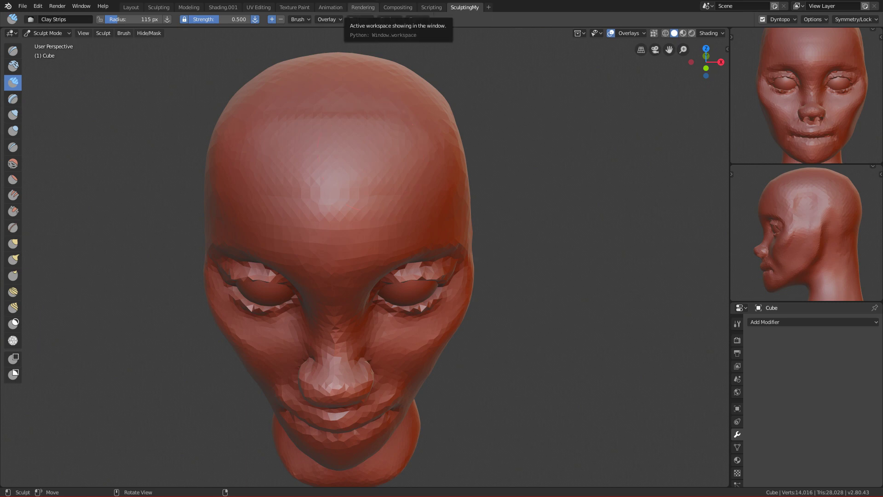
- Fill out and smooth the upper forehead with the Clay Strips brush at a 163 px radius
alt+drag(537, 175, 536, 189)
key(f)
click(302, 148)
drag(302, 148, 262, 155)
key(grave)
click(211, 144)
shift+drag(299, 185, 344, 133)
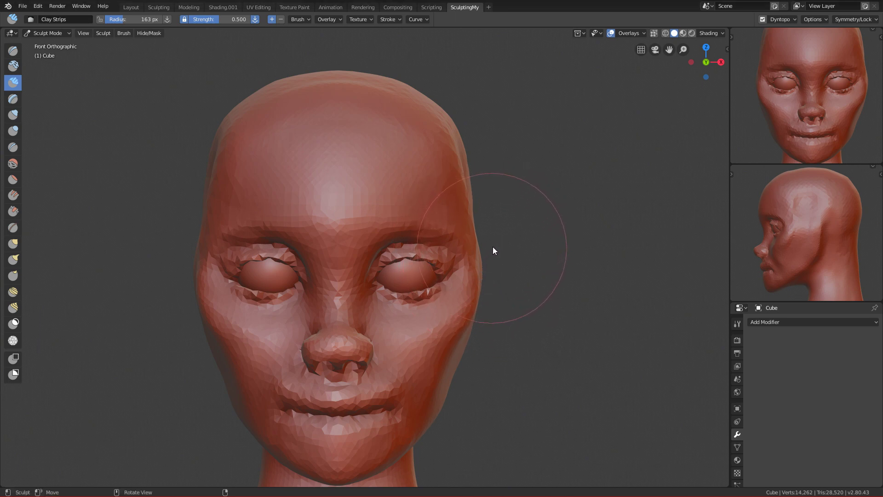
- Switch to the Grab brush in the right side view and set its radius to 194 px for adjusting the face profile
ctrl+alt+drag(505, 271, 480, 322)
alt+shift+drag(453, 354, 476, 275)
scroll(473, 285, down, 1)
scroll(441, 331, up, 2)
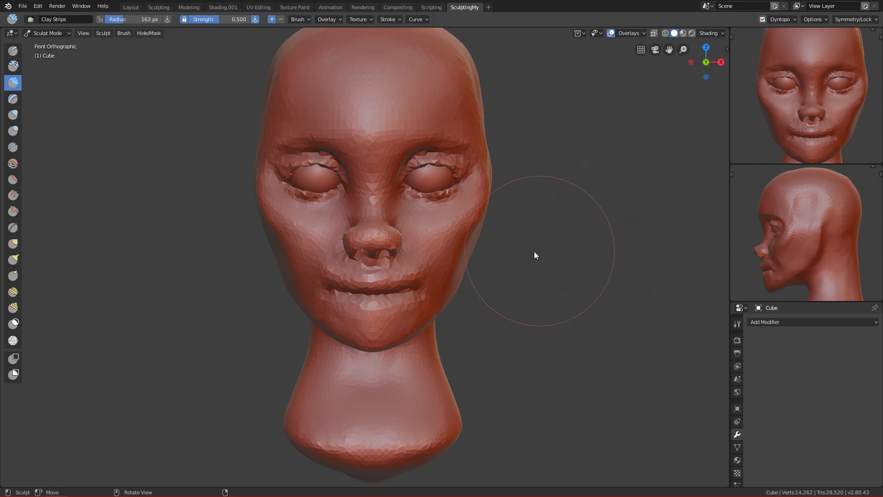
middle_drag(505, 272, 611, 288)
ctrl+middle_drag(476, 282, 421, 153)
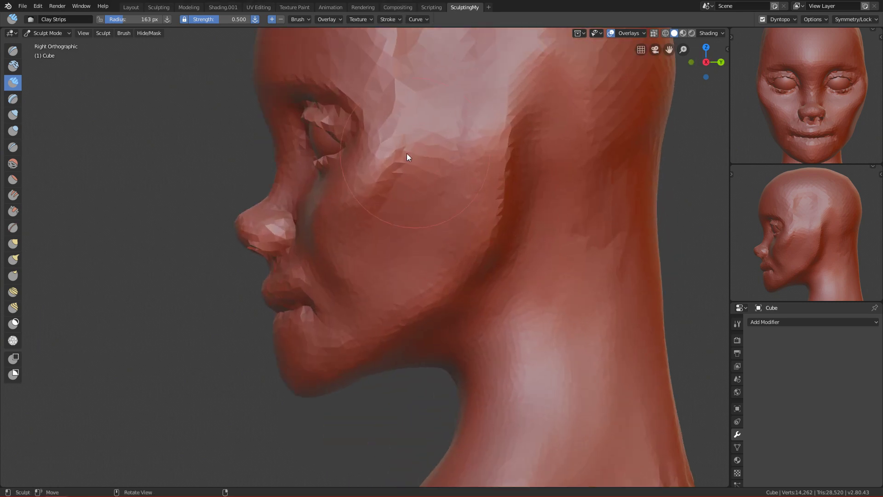
shift+middle_drag(400, 197, 412, 201)
key(g)
key(f)
click(431, 195)
mouse_move(439, 198)
alt+shift+mouse_down()
mouse_move(442, 239)
mouse_move(430, 247)
alt+shift+mouse_up()
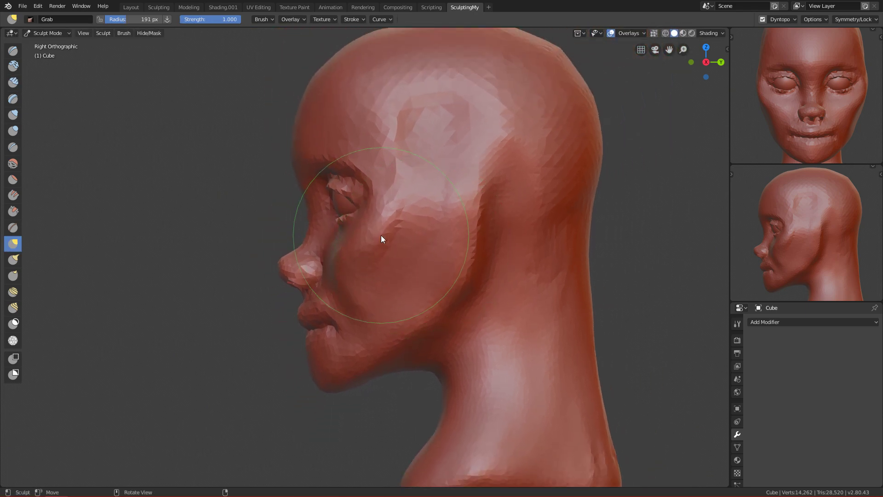
key(f)
click(380, 249)
scroll(388, 283, up, 2)
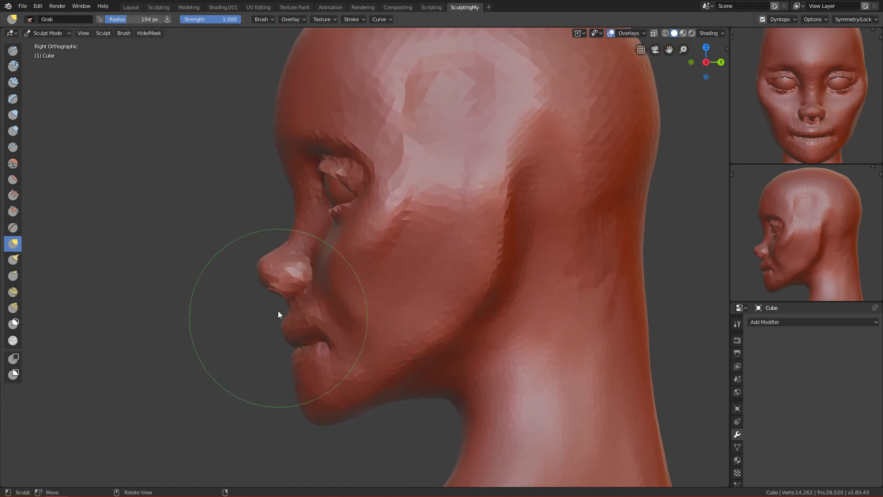
- Adjust the brow and eye area in the right side view with the Grab brush at 319 px and 388 px
key(f)
click(415, 251)
mouse_move(386, 275)
alt+shift+mouse_down()
mouse_move(398, 280)
mouse_move(404, 243)
mouse_move(368, 214)
alt+shift+mouse_up()
key(f)
click(412, 222)
scroll(367, 214, down, 1)
key(f)
click(410, 176)
scroll(395, 230, up, 1)
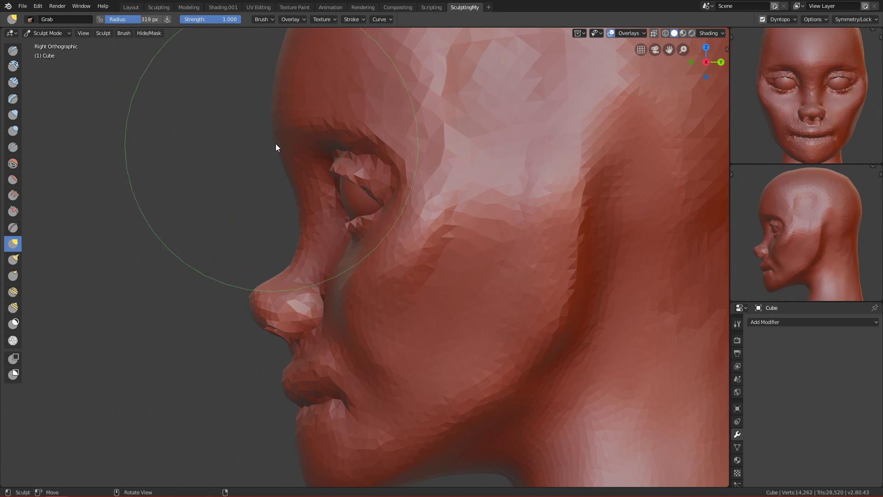
scroll(327, 133, down, 1)
scroll(346, 132, up, 1)
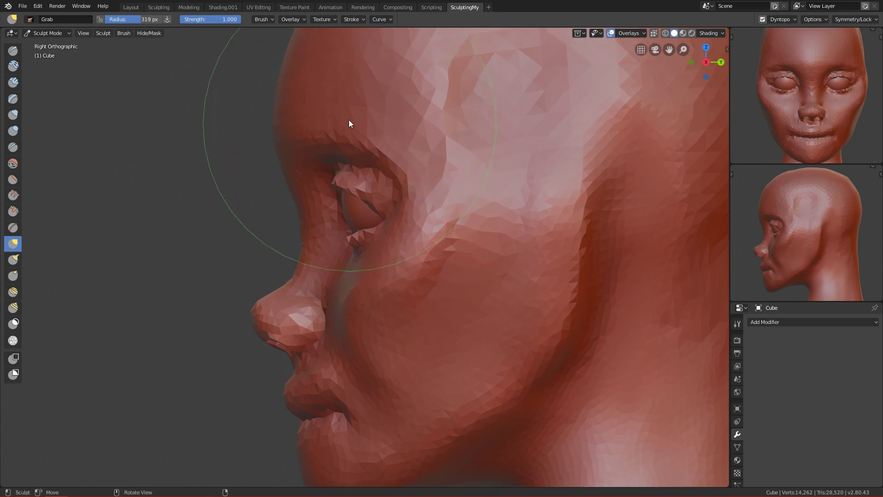
key(f)
click(418, 236)
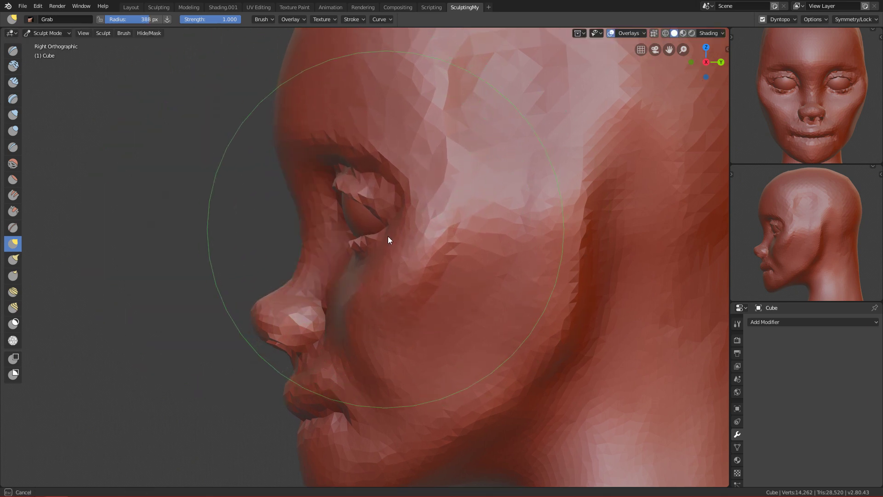
- Try to shift the eye region in the side view with large Grab strokes, including a 456 px radius, and undo them
mouse_move(381, 239)
mouse_down()
mouse_move(380, 230)
mouse_move(363, 252)
mouse_up()
key(f)
click(444, 226)
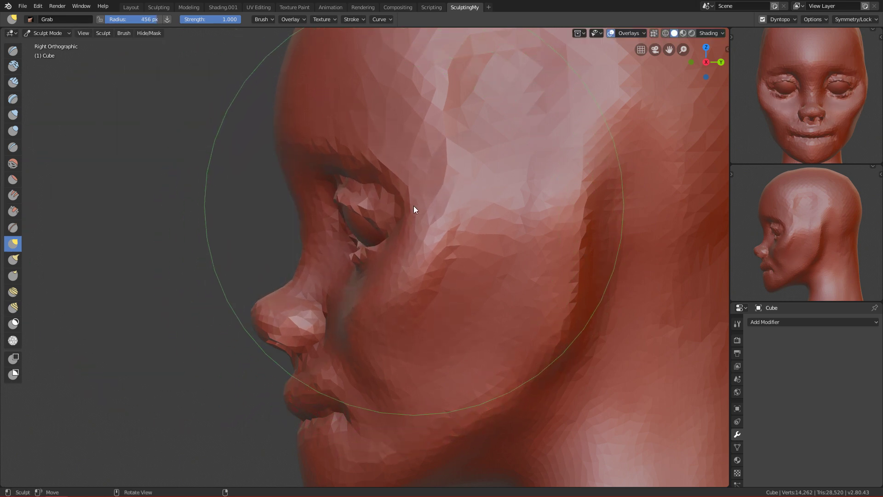
key(ctrl+z)
key(f)
click(366, 220)
mouse_move(367, 220)
mouse_down()
mouse_move(365, 228)
mouse_move(396, 217)
mouse_up()
key(ctrl+z)
- Pull the inner eye corners and lower eyelids down in the front view with the Grab brush
key(f)
click(401, 207)
key(f)
click(356, 247)
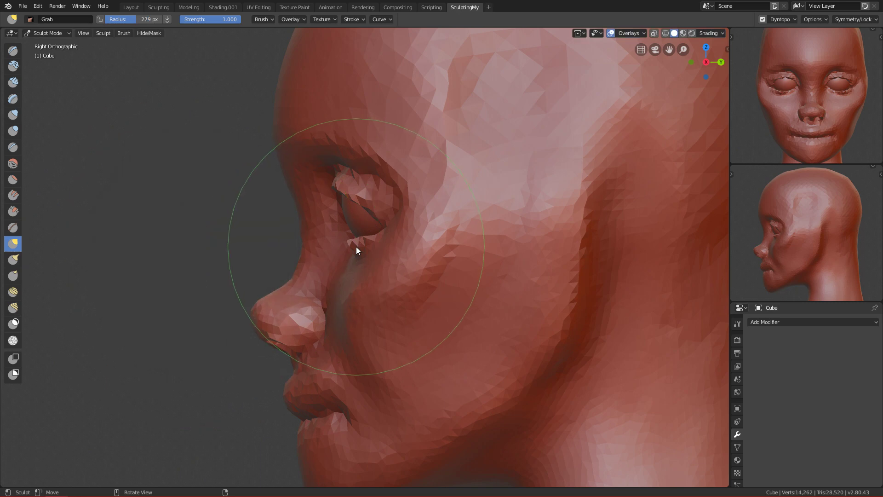
key(KP_1)
key(f)
click(449, 225)
drag(438, 225, 440, 245)
- Reshape the outer eye corner and lower eyelid with Grab strokes at 293 px, 160 px and 100 px
key(f)
click(565, 223)
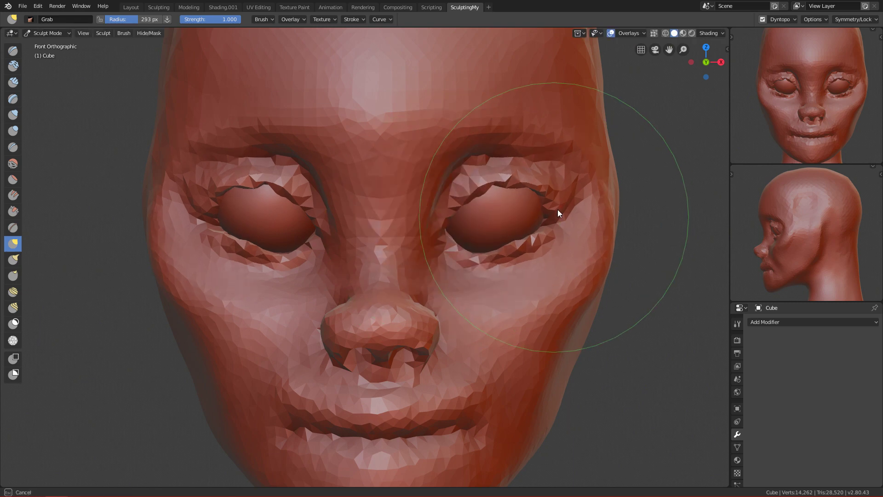
key(f)
click(526, 260)
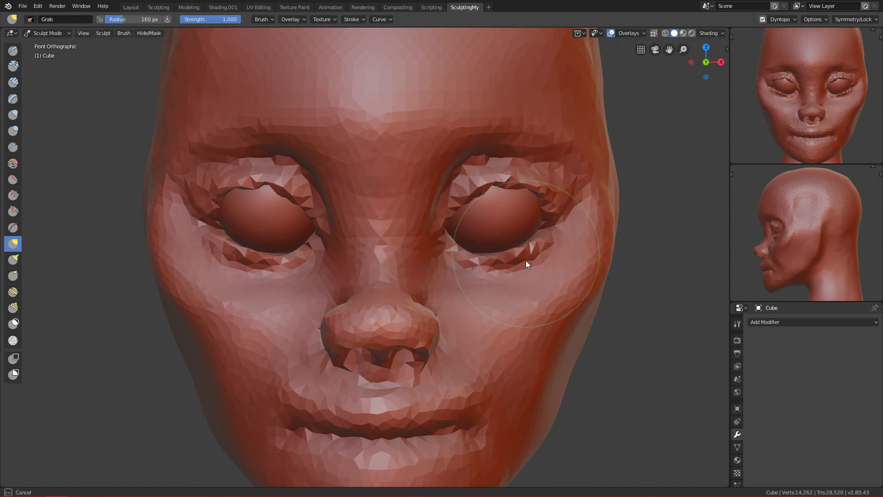
key(f)
click(496, 251)
- Nudge the outer eye corner slightly inward with the Grab brush, starting at a 164 px radius
key(f)
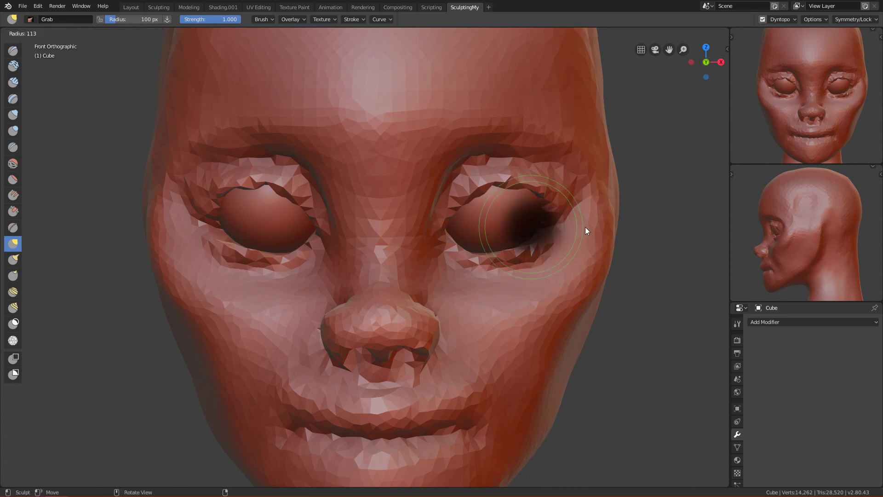
click(581, 237)
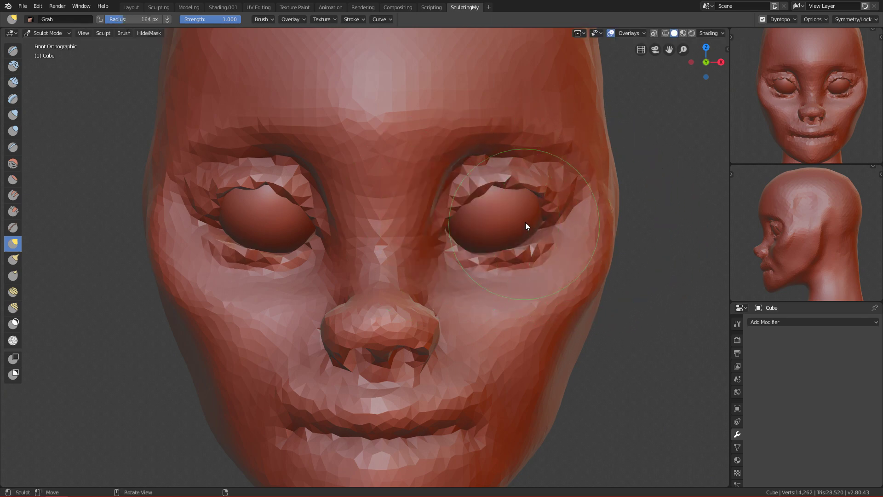
key(f)
click(623, 235)
key(f)
click(595, 229)
mouse_move(556, 232)
mouse_down()
mouse_move(558, 254)
mouse_move(548, 230)
mouse_up()
- Refine the eyelid shape around the eye corners with the Grab brush at 263 px and 156 px
key(f)
click(442, 229)
key(f)
click(474, 234)
ctrl+alt+drag(498, 317, 513, 262)
alt+shift+drag(495, 292, 441, 266)
key(f)
click(550, 241)
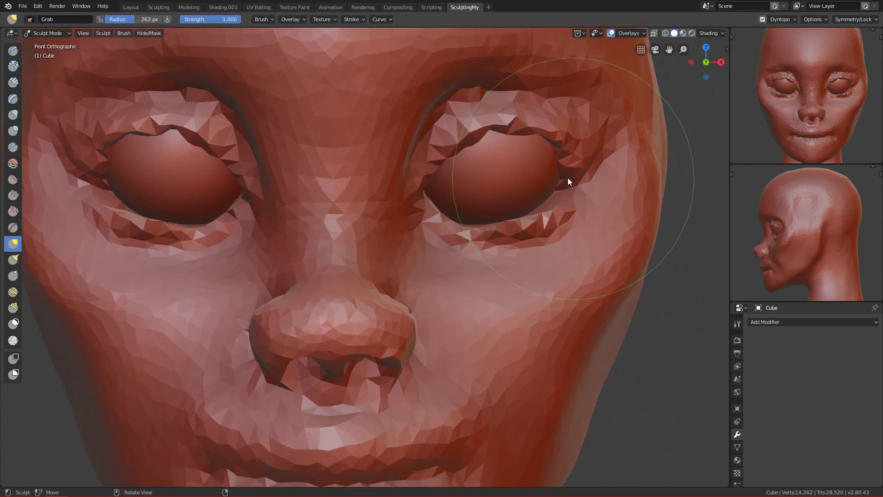
key(f)
click(518, 285)
- Smooth the cheek below the eye and toward the outer cheekbone in the front view
scroll(529, 322, down, 2)
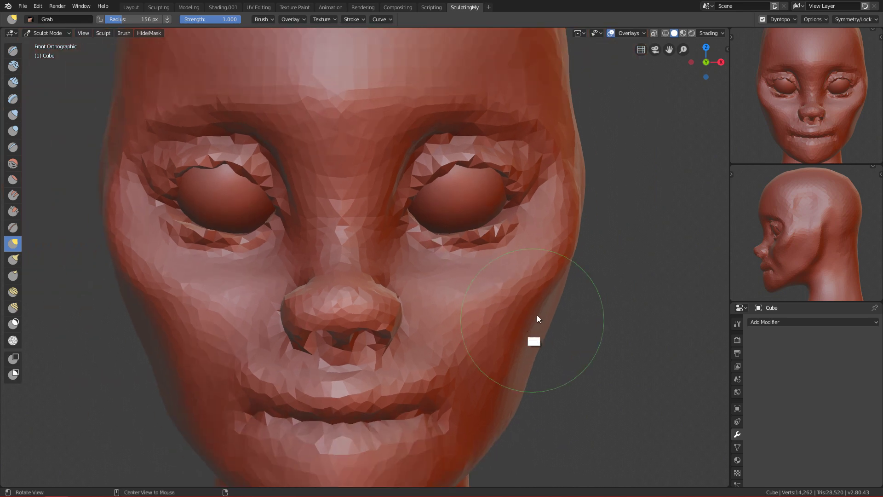
alt+middle_drag(529, 324, 536, 315)
scroll(479, 379, down, 2)
scroll(414, 292, up, 3)
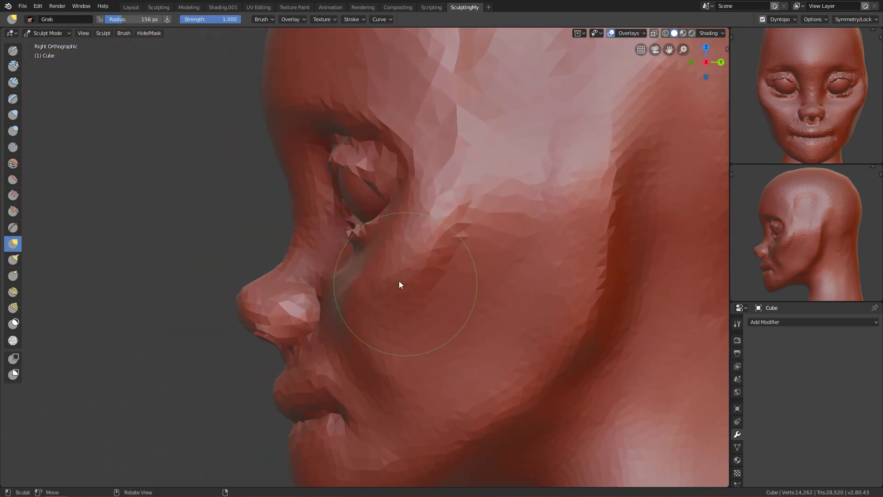
alt+middle_drag(414, 293, 467, 239)
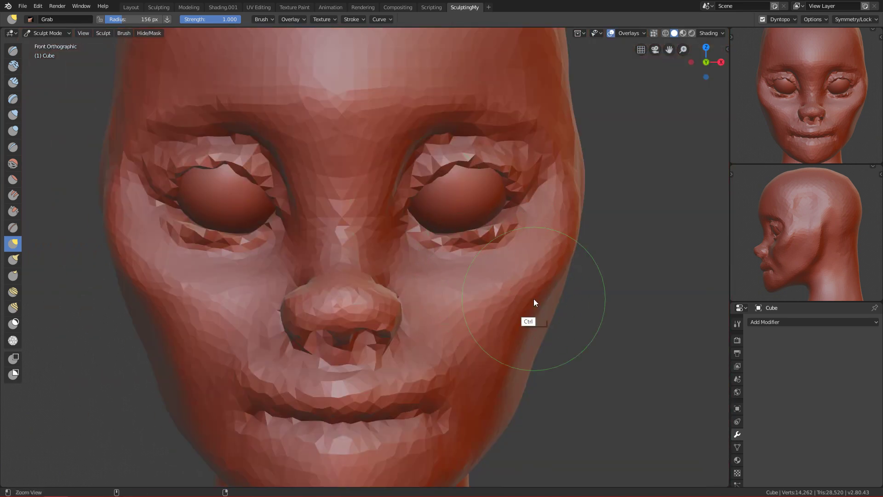
ctrl+middle_drag(533, 299, 521, 286)
key(f)
click(477, 287)
shift+drag(444, 283, 474, 294)
key(f)
click(565, 292)
mouse_move(558, 288)
shift+mouse_down()
mouse_move(593, 215)
mouse_move(560, 272)
shift+mouse_up()
- Raise the outer eye corner slightly in the right side view with the Grab brush at a 225 px radius
ctrl+alt+drag(606, 213, 569, 265)
key(grave)
click(617, 274)
ctrl+alt+drag(462, 294, 469, 263)
key(f)
click(429, 185)
drag(402, 185, 402, 175)
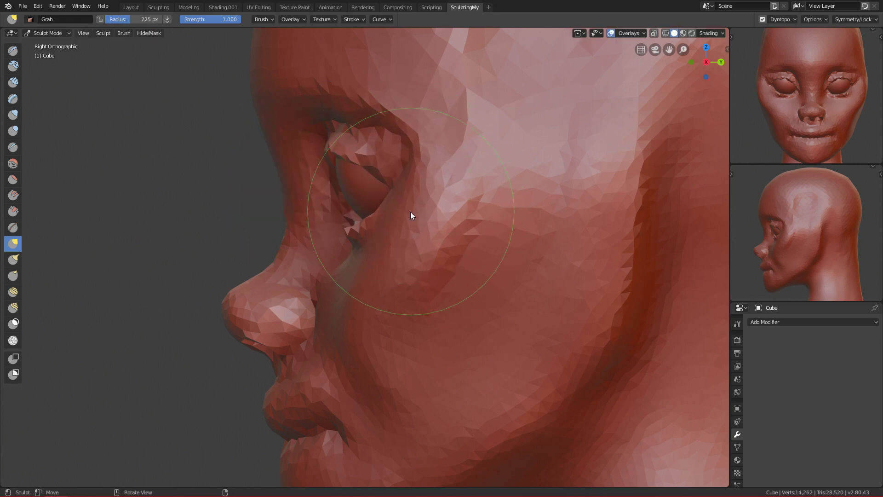
- Carve a crease outward from the outer eye corner with the Crease brush at 225 px and 136 px
ctrl+alt+drag(429, 206, 382, 252)
key(grave)
click(437, 230)
ctrl+alt+drag(496, 243, 432, 264)
scroll(432, 268, up, 2)
key(shift+c)
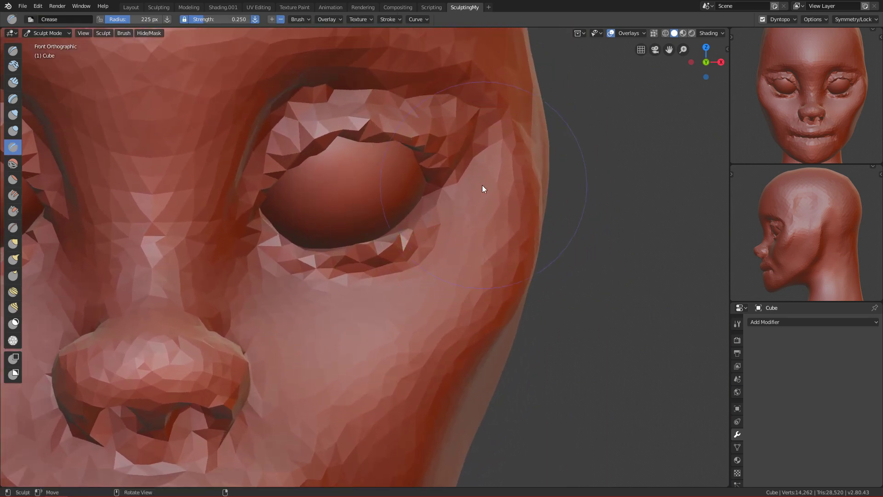
mouse_move(453, 183)
mouse_down()
mouse_move(458, 202)
mouse_move(423, 187)
mouse_move(477, 202)
mouse_move(468, 211)
mouse_move(481, 237)
mouse_move(528, 178)
mouse_up()
key(f)
click(437, 197)
key(f)
click(468, 200)
scroll(506, 234, down, 3)
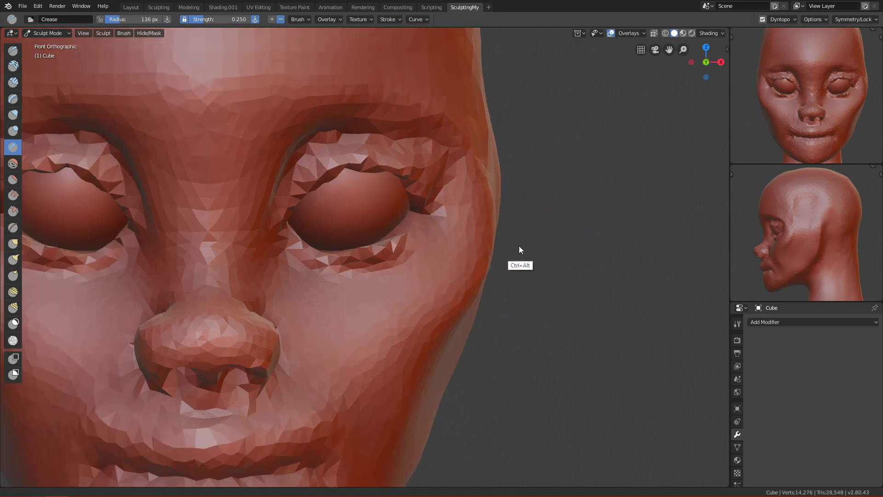
- Smooth the skin beside the outer eye corner with a 163 px brush radius and return to the front view
ctrl+alt+drag(474, 213, 488, 227)
alt+drag(500, 267, 448, 265)
key(f)
click(499, 245)
mouse_move(496, 239)
shift+mouse_down()
mouse_move(465, 327)
mouse_move(470, 261)
mouse_move(453, 295)
shift+mouse_up()
key(KP_1)
ctrl+alt+drag(431, 230, 432, 328)
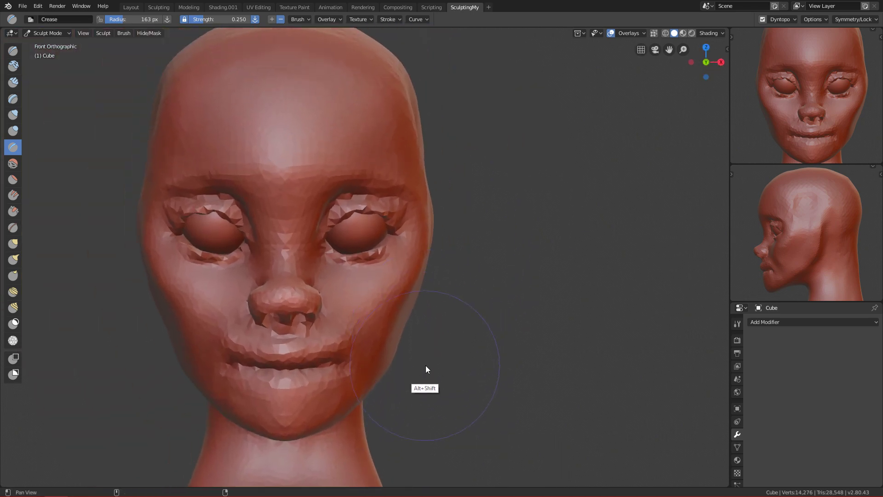
alt+shift+drag(424, 365, 437, 255)
ctrl+alt+drag(430, 317, 438, 295)
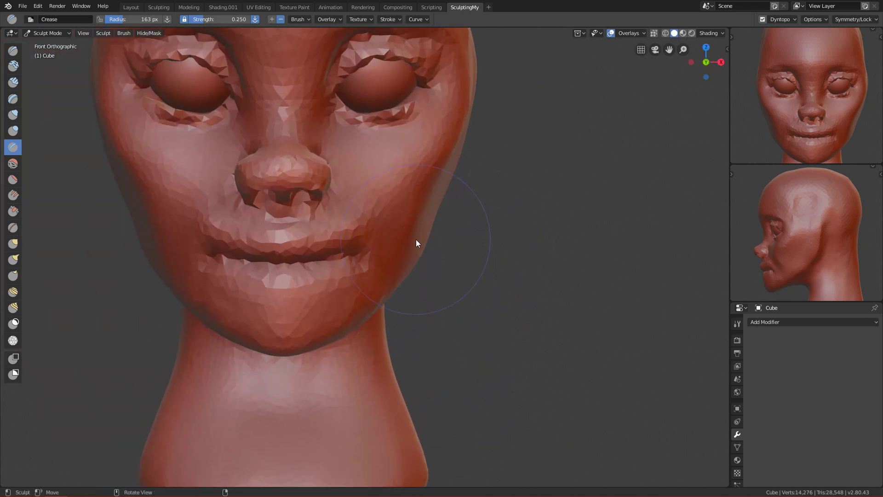
- Switch to the Clay Strips brush, set its radius to 86 px and smooth the cheek from an angled side view
key(c)
alt+drag(461, 257, 380, 231)
alt+shift+drag(456, 216, 431, 235)
key(f)
click(396, 237)
mouse_move(368, 240)
shift+mouse_down()
mouse_move(368, 247)
mouse_move(397, 220)
shift+mouse_up()
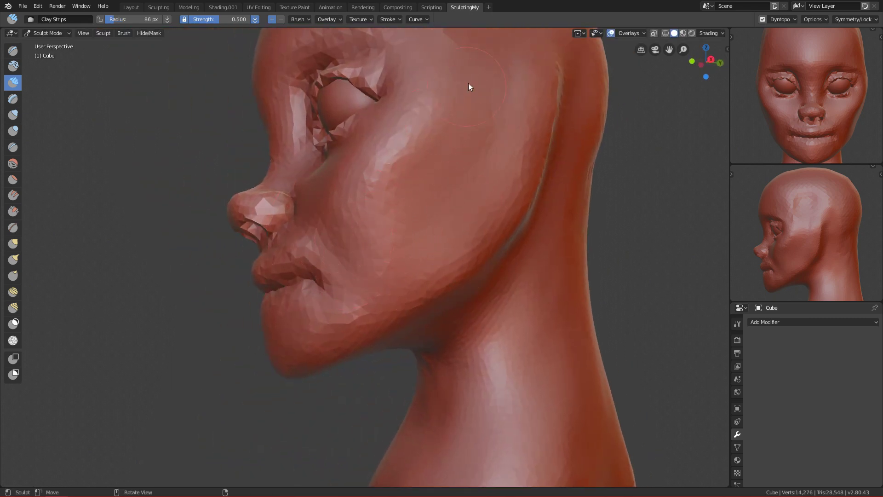
- Carve the cheek hollow behind and below the cheekbone with inverted Clay Strips strokes and smooth the carved area
key(ctrl)
ctrl+drag(443, 173, 392, 251)
ctrl+drag(430, 189, 386, 250)
key(f)
click(443, 184)
mouse_move(456, 176)
ctrl+mouse_down()
mouse_move(371, 270)
mouse_move(441, 213)
mouse_move(470, 173)
mouse_move(416, 225)
mouse_move(444, 203)
ctrl+mouse_up()
mouse_move(450, 109)
alt+mouse_down()
mouse_move(408, 167)
mouse_move(423, 203)
mouse_move(417, 192)
alt+mouse_up()
mouse_move(393, 207)
shift+mouse_down()
mouse_move(382, 217)
mouse_move(405, 237)
mouse_move(377, 227)
mouse_move(401, 272)
mouse_move(430, 192)
mouse_move(466, 152)
mouse_move(407, 280)
shift+mouse_up()
mouse_move(424, 233)
alt+mouse_down()
mouse_move(432, 201)
mouse_move(396, 207)
mouse_move(385, 179)
mouse_move(378, 190)
alt+mouse_up()
mouse_move(320, 218)
alt+mouse_down()
mouse_move(450, 192)
mouse_move(402, 308)
alt+mouse_up()
ctrl+alt+drag(394, 356, 419, 277)
- Smooth the side of the cheek and cheekbone with brush radii of 49 px and 96 px
key(f)
click(404, 227)
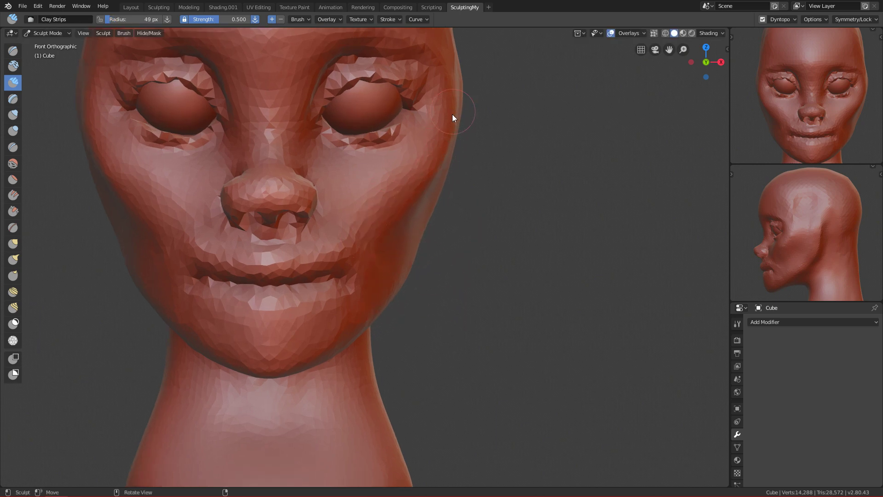
shift+drag(420, 209, 453, 145)
alt+drag(419, 242, 355, 236)
key(f)
click(415, 250)
alt+drag(516, 136, 417, 233)
mouse_move(472, 132)
shift+mouse_down()
mouse_move(429, 299)
mouse_move(407, 321)
shift+mouse_up()
mouse_move(495, 154)
alt+shift+mouse_down()
mouse_move(495, 198)
mouse_move(463, 195)
mouse_move(501, 120)
mouse_move(423, 261)
alt+shift+mouse_up()
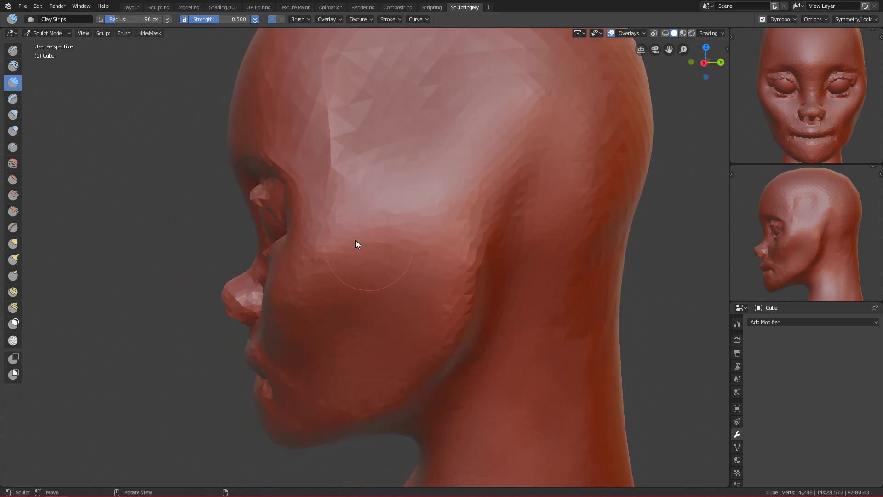
- Build up the hollow at the temple with a Clay Strips stroke and smooth the side of the forehead
key(KP_1)
ctrl+alt+drag(446, 192, 441, 279)
alt+middle_drag(440, 279, 429, 210)
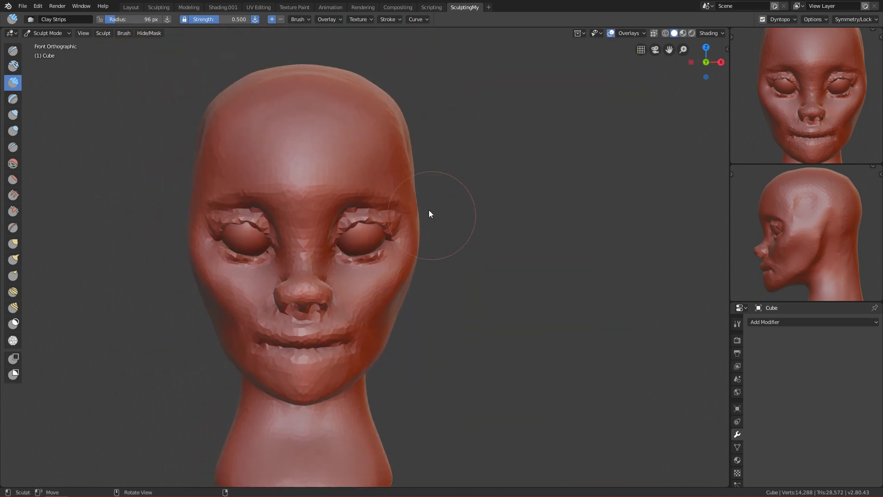
alt+middle_drag(431, 173, 383, 187)
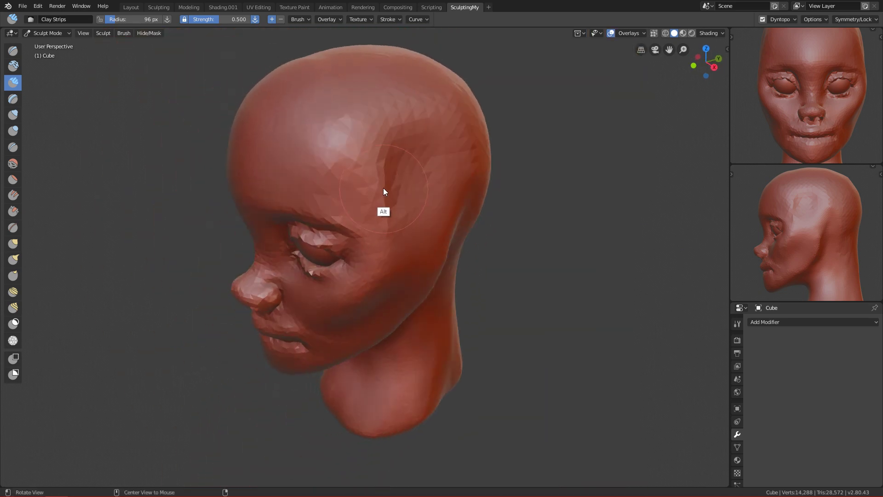
mouse_move(368, 193)
mouse_down()
mouse_move(357, 186)
mouse_move(359, 173)
mouse_move(378, 170)
mouse_move(438, 110)
mouse_move(453, 124)
mouse_move(410, 121)
mouse_up()
mouse_move(332, 130)
shift+mouse_down()
mouse_move(341, 109)
mouse_move(288, 125)
mouse_move(306, 139)
mouse_move(340, 81)
shift+mouse_up()
mouse_move(340, 83)
middle_down()
mouse_move(437, 148)
mouse_move(355, 181)
middle_up()
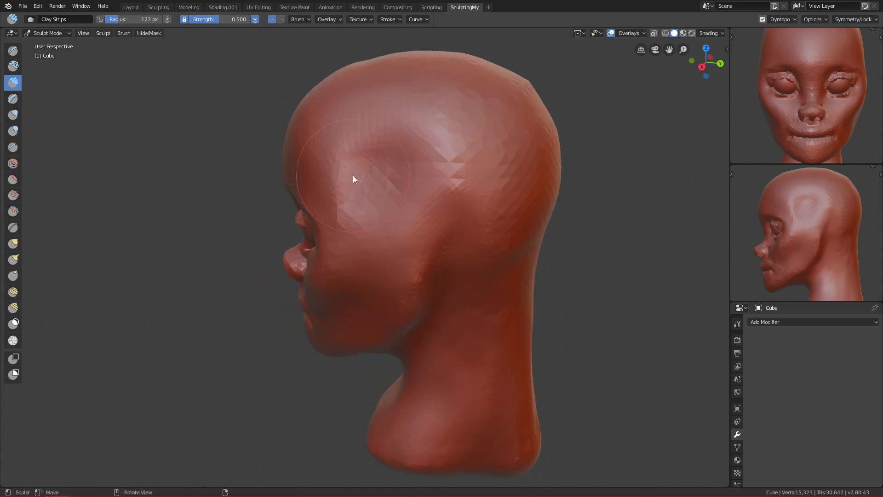
- Add volume to the upper side and back of the skull with Clay Strips, enlarging the radius to 213 px
mouse_move(463, 125)
mouse_down()
mouse_move(477, 190)
mouse_move(501, 158)
mouse_move(505, 168)
mouse_up()
key(f)
click(491, 173)
alt+drag(531, 188, 492, 186)
key(f)
click(497, 236)
alt+shift+drag(504, 238, 447, 230)
drag(446, 129, 448, 211)
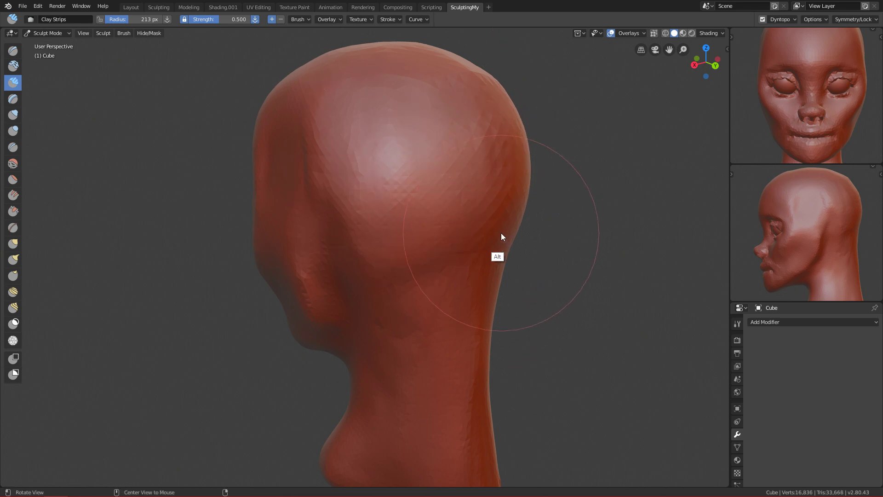
- Smooth the back and side of the skull and add a short Clay Strips stroke on its side
alt+drag(501, 233, 478, 253)
shift+drag(449, 115, 430, 249)
mouse_move(414, 106)
alt+mouse_down()
mouse_move(409, 137)
mouse_move(345, 144)
mouse_move(414, 184)
mouse_move(437, 216)
alt+mouse_up()
mouse_move(341, 145)
mouse_down()
mouse_move(335, 153)
mouse_move(350, 161)
mouse_up()
shift+drag(434, 291, 412, 158)
mouse_move(465, 286)
alt+mouse_down()
mouse_move(536, 221)
mouse_move(504, 257)
mouse_move(456, 226)
alt+mouse_up()
- Switch to the Grab brush and pull the back of the skull slightly outward in the right side view
key(g)
key(f)
click(483, 191)
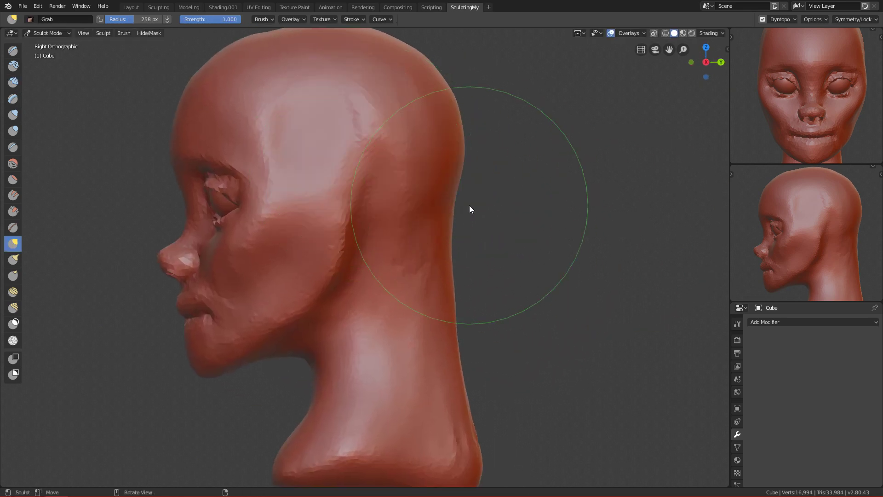
alt+shift+drag(480, 193, 483, 241)
mouse_move(512, 214)
ctrl+alt+mouse_down()
mouse_move(505, 232)
mouse_move(495, 189)
ctrl+alt+mouse_up()
key(f)
click(540, 209)
key(f)
click(534, 180)
key(f)
click(482, 135)
drag(453, 138, 463, 137)
- Raise the top of the head slightly above the forehead with the Grab brush in the right side view
key(f)
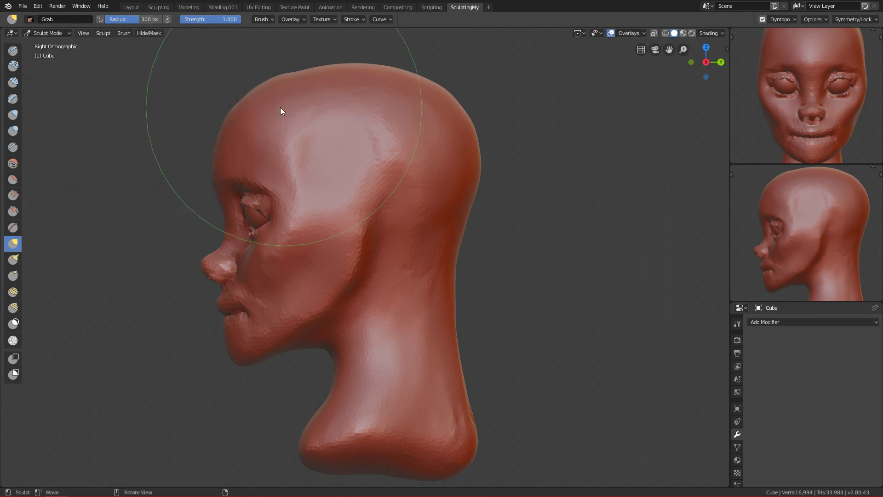
click(288, 109)
alt+shift+drag(343, 119, 345, 166)
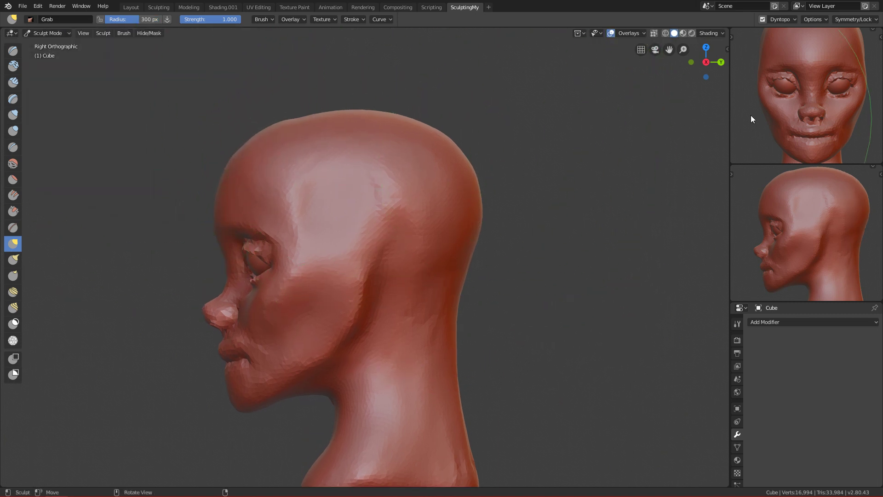
ctrl+alt+drag(803, 103, 805, 117)
alt+shift+drag(380, 150, 425, 184)
ctrl+alt+drag(369, 176, 367, 162)
key(f)
click(347, 134)
drag(355, 133, 354, 128)
- Round the crown of the head with the Grab brush, using radii of 151 px and 301 px
key(f)
click(258, 132)
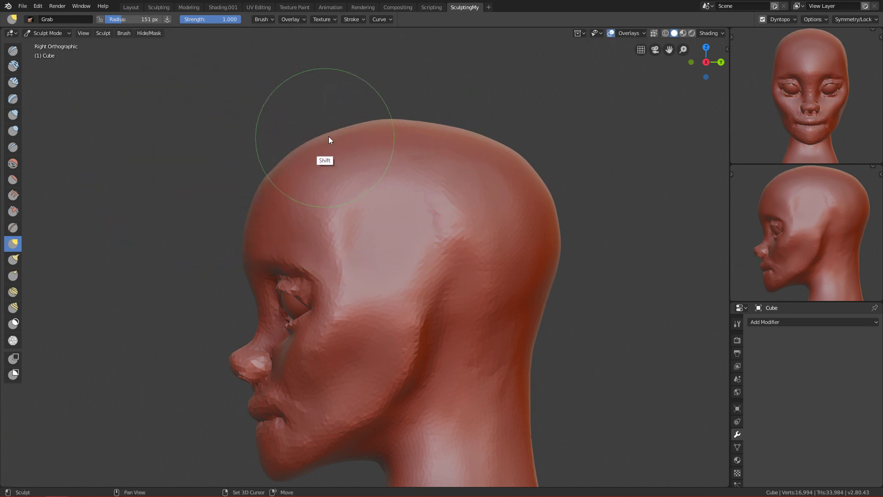
key(f)
click(553, 223)
drag(448, 140, 446, 137)
key(f)
click(474, 129)
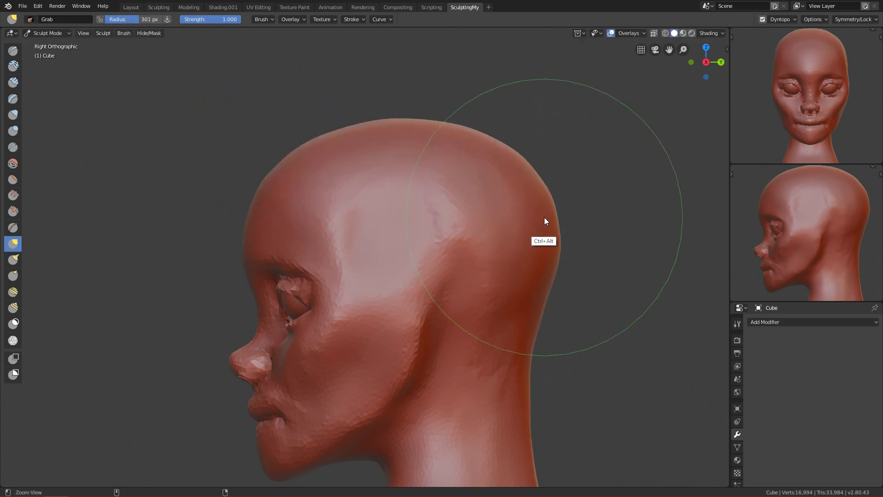
- Push the back of the neck inward with the Grab brush at a 261 px radius
ctrl+alt+drag(545, 217, 516, 261)
alt+shift+drag(414, 337, 397, 184)
key(f)
click(456, 231)
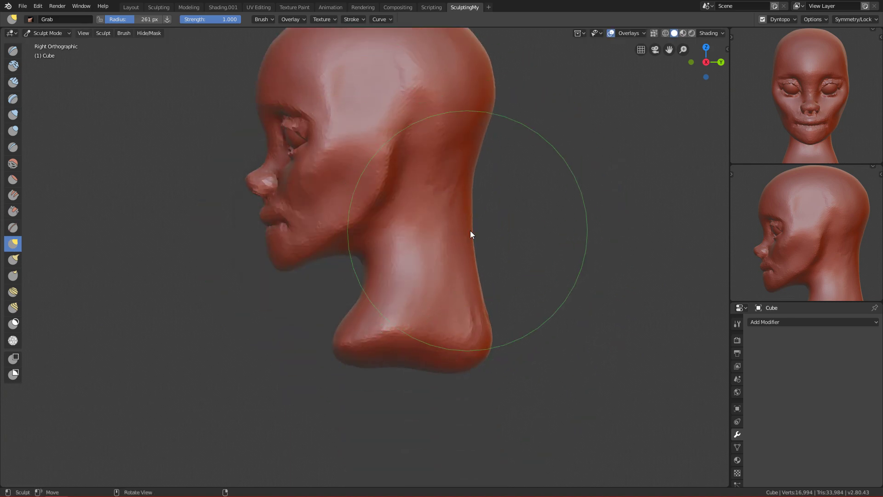
drag(475, 234, 464, 234)
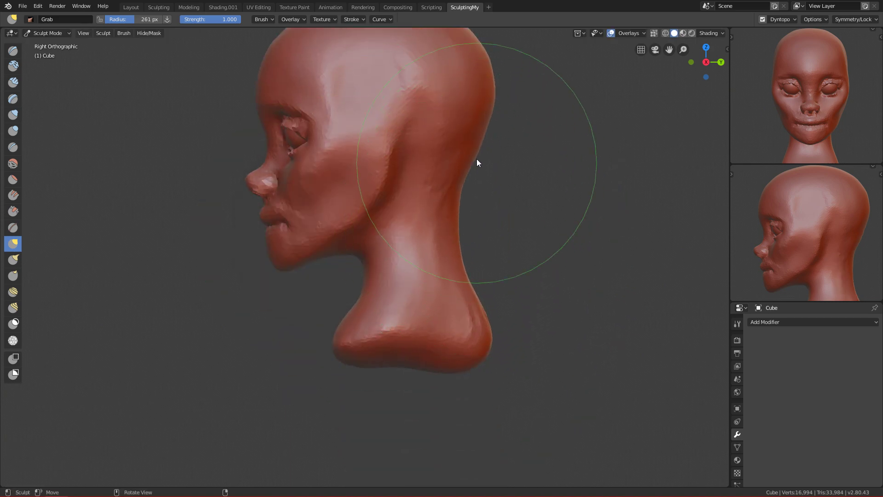
- Reshape the transition from nape to skull and pull the back of the head slightly outward with the Grab brush
alt+shift+drag(497, 172, 489, 229)
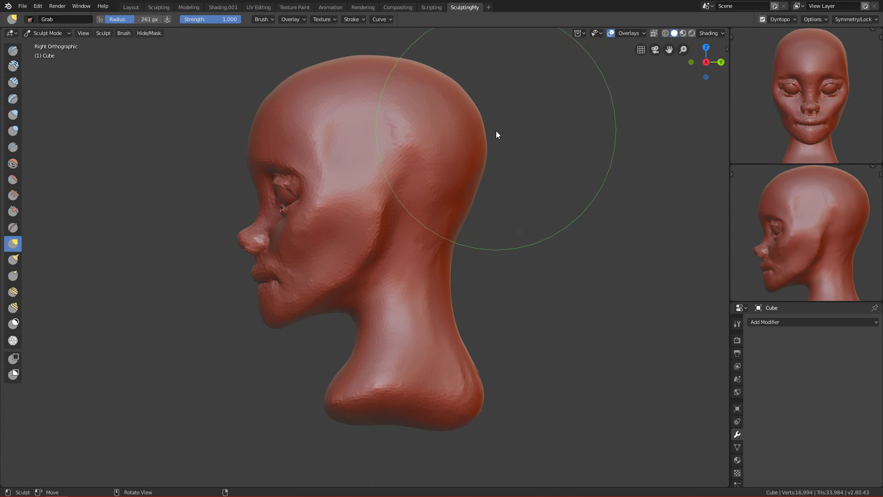
key(f)
mouse_move(465, 228)
mouse_down()
mouse_move(462, 205)
mouse_move(441, 198)
mouse_move(433, 233)
mouse_move(445, 228)
mouse_up()
key(f)
click(434, 225)
key(f)
click(402, 201)
key(f)
click(538, 218)
drag(482, 170, 489, 165)
- Smooth the temple and the side of the head with brush radii of 96 px and 65 px
key(f)
click(388, 163)
key(f)
click(385, 141)
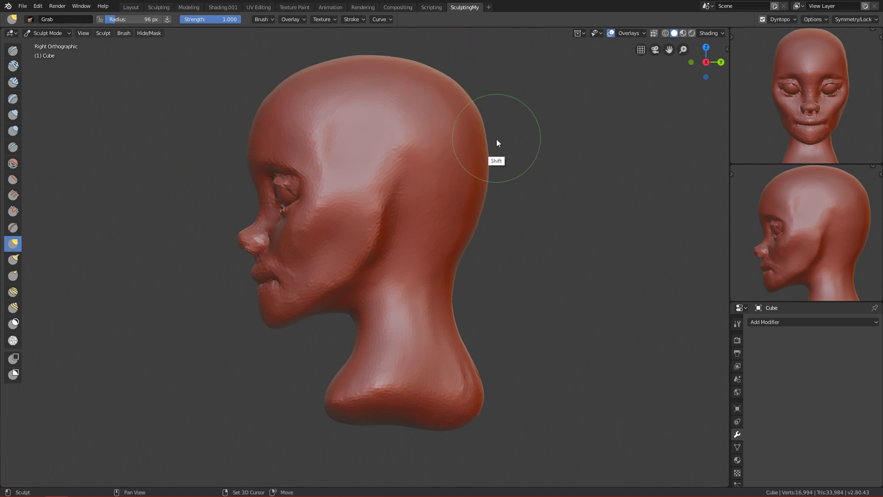
ctrl+middle_drag(416, 247, 409, 309)
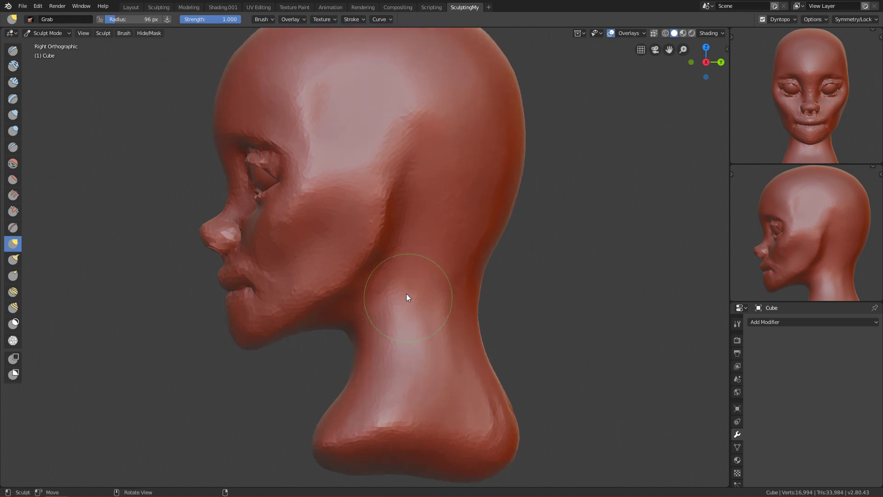
ctrl+middle_drag(383, 131, 388, 189)
key(f)
click(343, 143)
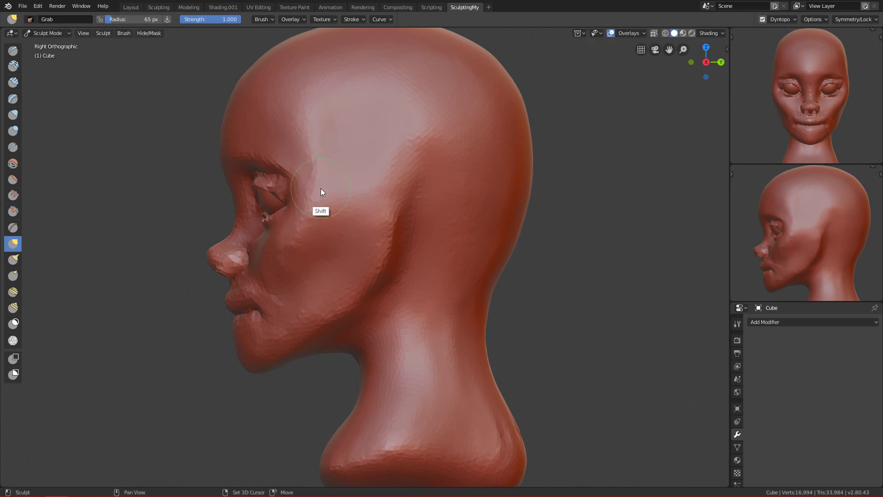
- Examine the neck in side view and the overall head proportions in front view
scroll(374, 261, down, 2)
shift+middle_drag(411, 405, 455, 280)
ctrl+middle_drag(436, 338, 426, 170)
key(f)
click(431, 167)
key(f)
click(380, 180)
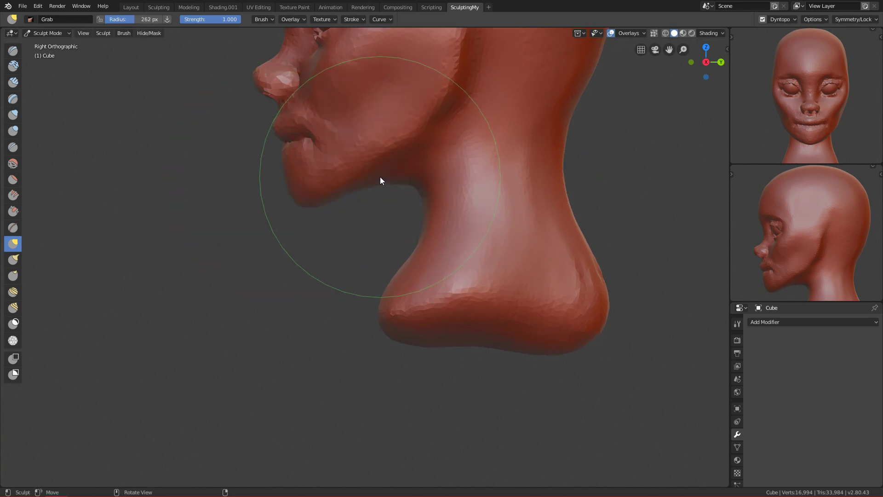
mouse_move(382, 184)
ctrl+middle_down()
mouse_move(484, 232)
mouse_move(447, 370)
ctrl+middle_up()
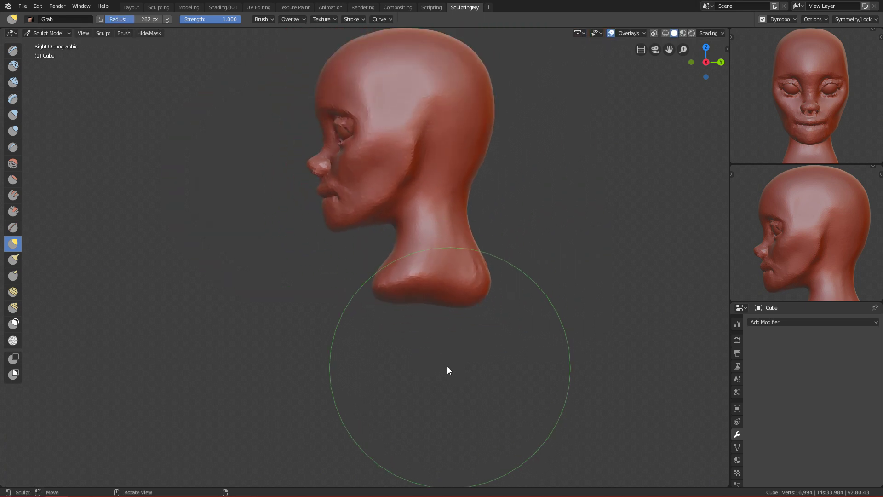
key(KP_1)
ctrl+alt+drag(460, 317, 490, 315)
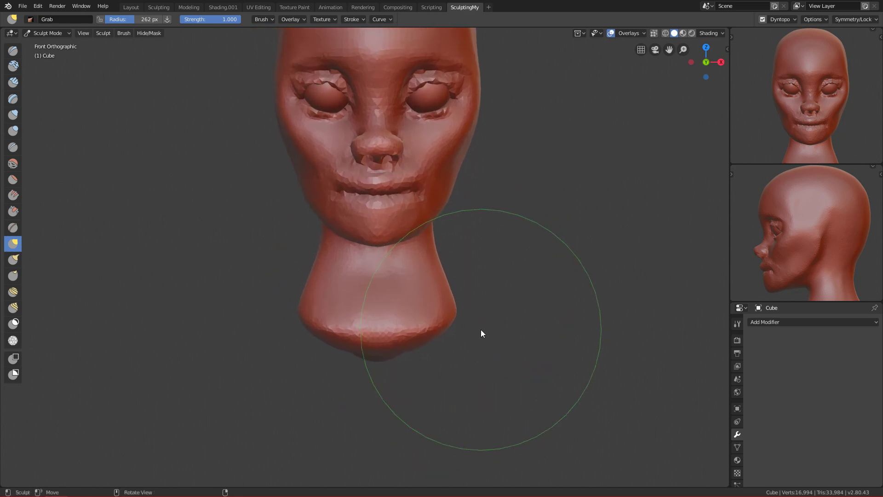
mouse_move(555, 238)
ctrl+alt+mouse_down()
mouse_move(540, 277)
mouse_move(567, 321)
ctrl+alt+mouse_up()
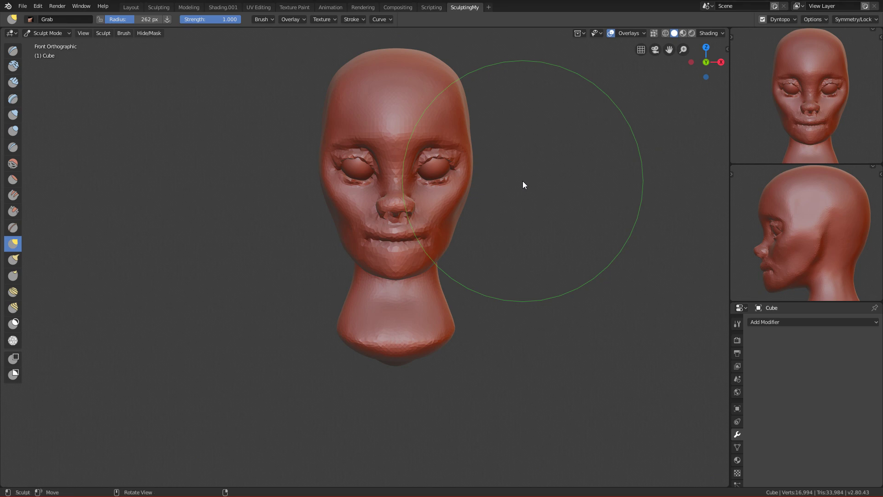
- Stay in Sculpt Mode, save the file and frame the whole head in the front view
key(alt)
key(ctrl+Tab)
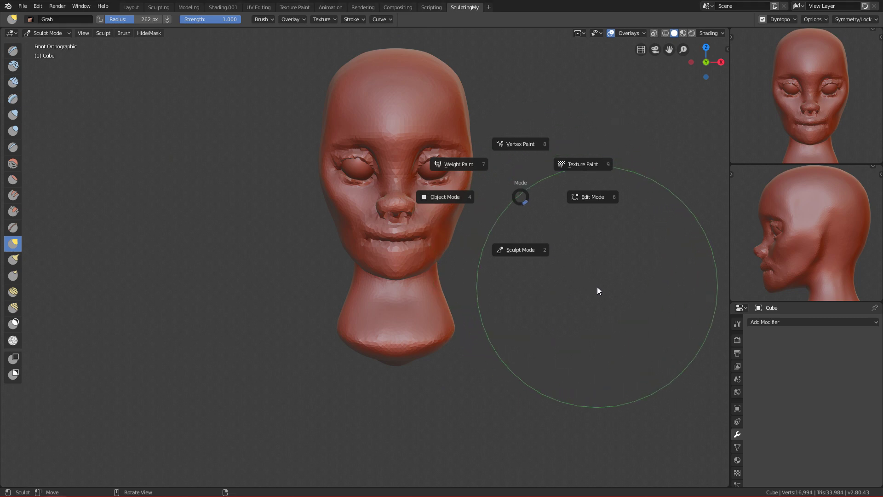
click(522, 249)
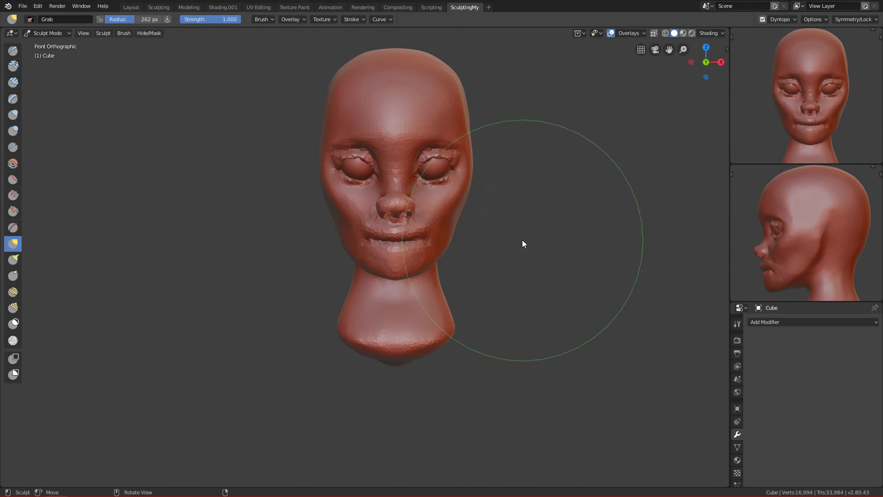
key(ctrl+s)
ctrl+alt+drag(558, 251, 553, 224)
scroll(482, 283, up, 3)
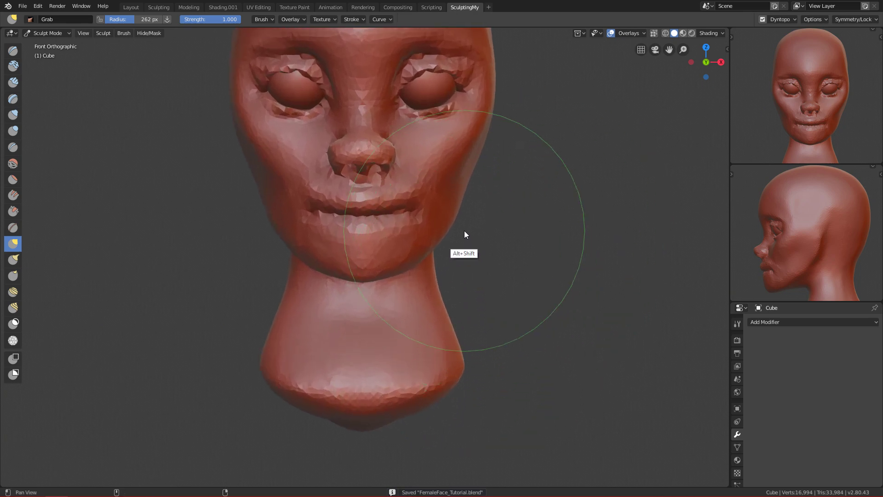
scroll(460, 276, down, 3)
scroll(497, 272, up, 1)
key(f)
click(524, 234)
mouse_move(526, 232)
ctrl+alt+mouse_down()
mouse_move(512, 266)
mouse_move(534, 268)
ctrl+alt+mouse_up()
- Switch to Object Mode, add a cube mesh and give it a level 2 Subdivision Surface modifier
key(ctrl+Tab)
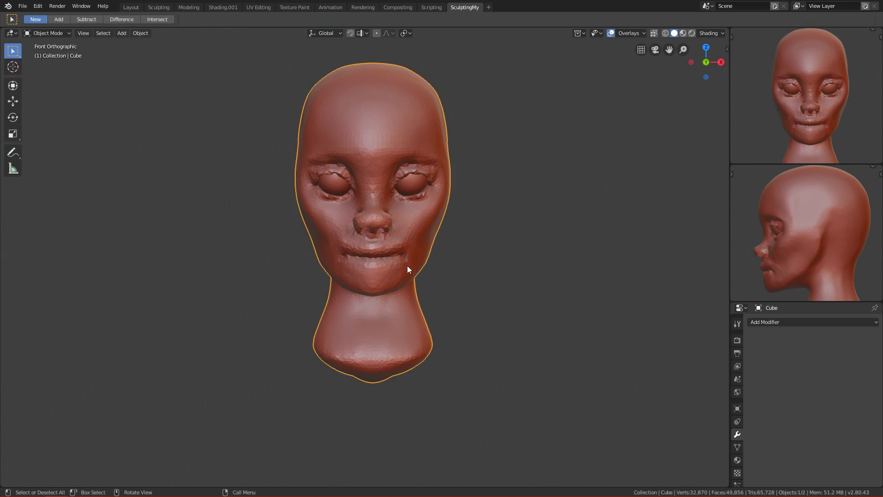
key(shift+a)
mouse_move(433, 211)
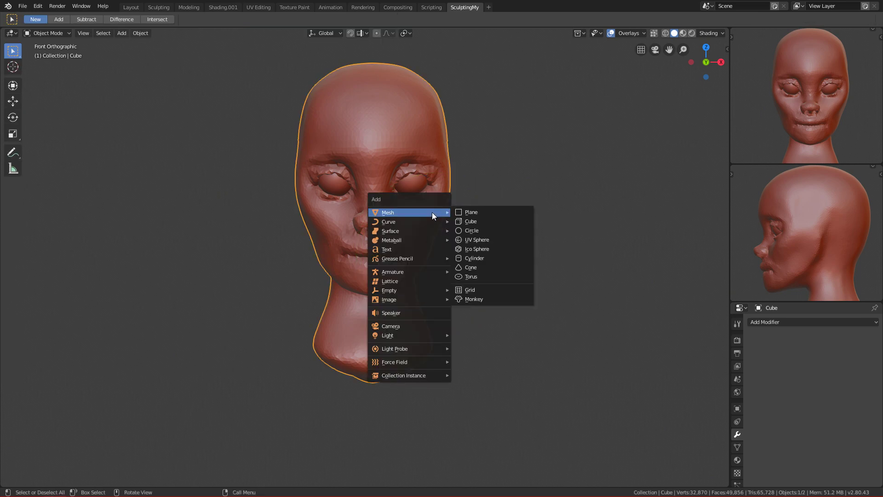
click(482, 221)
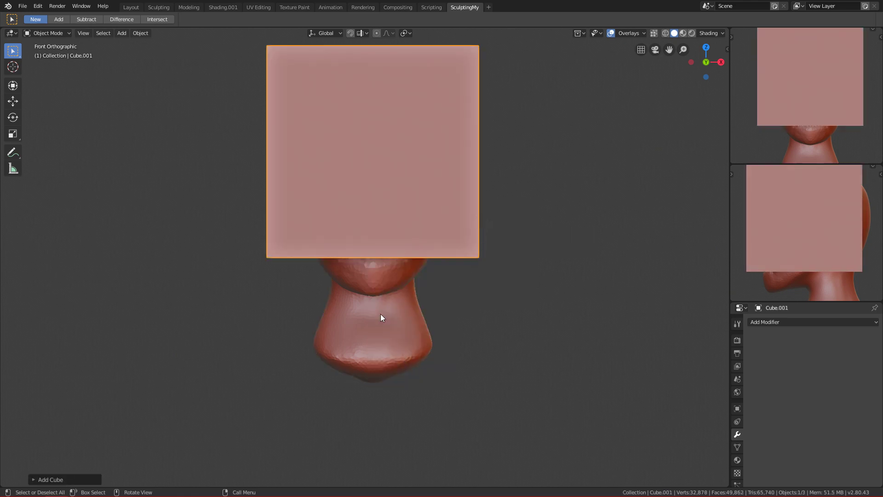
key(ctrl+2)
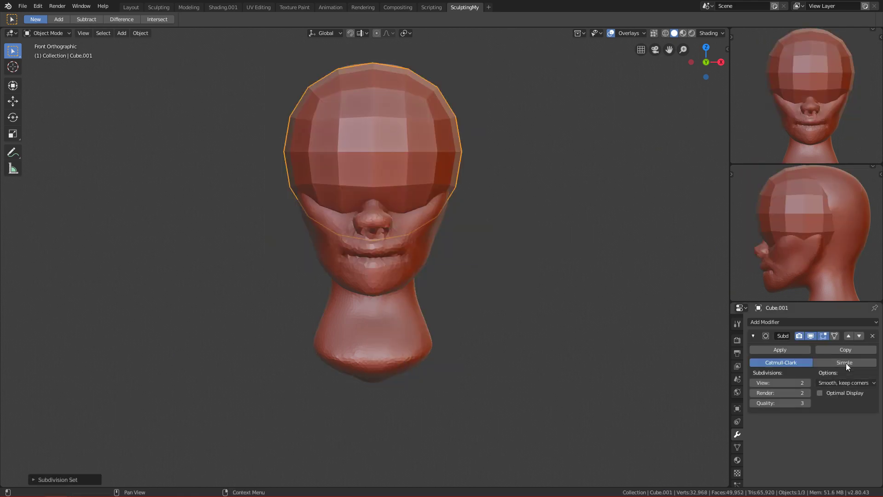
- Add a Mirror modifier on the X axis to the new cube, using the head as the mirror object
click(873, 323)
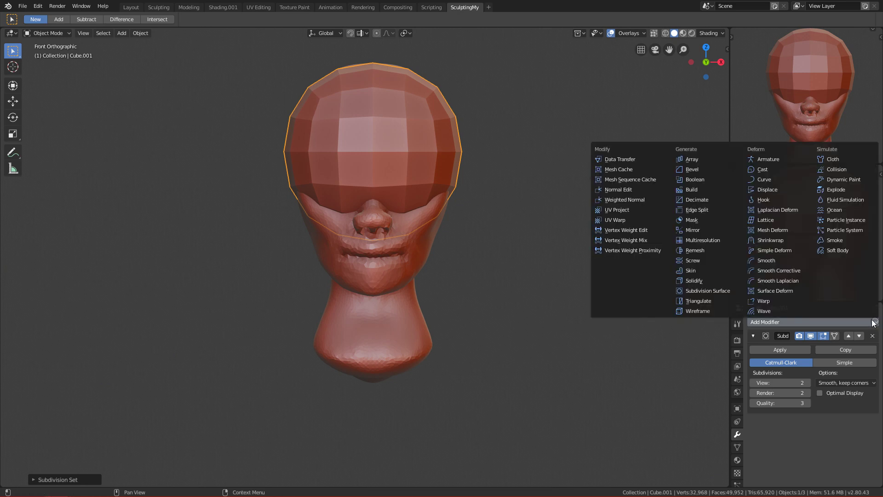
click(719, 229)
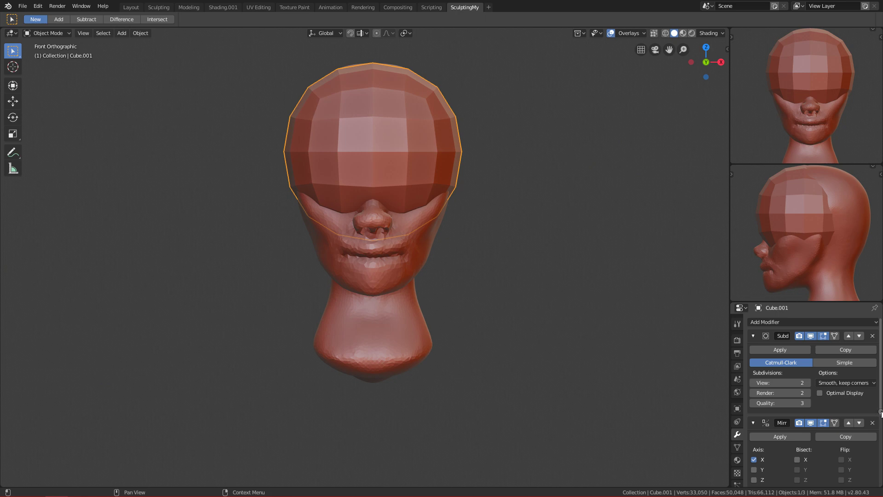
drag(882, 415, 879, 459)
click(871, 383)
click(405, 239)
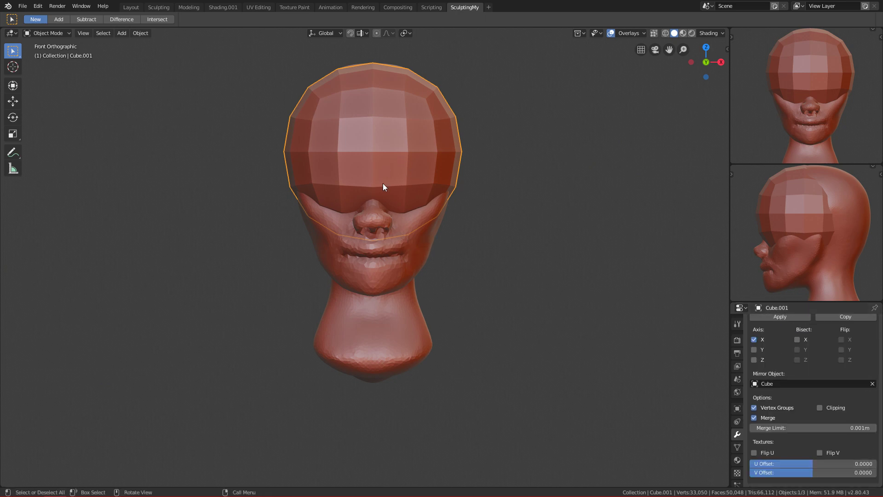
- Move the new rounded cube out beside the head and scale it down to about 0.34
key(g)
click(529, 263)
scroll(554, 197, up, 3)
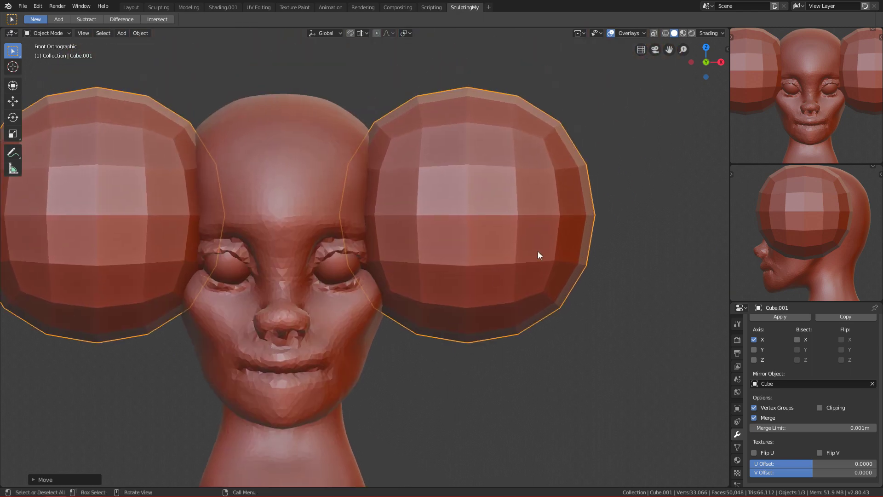
key(s)
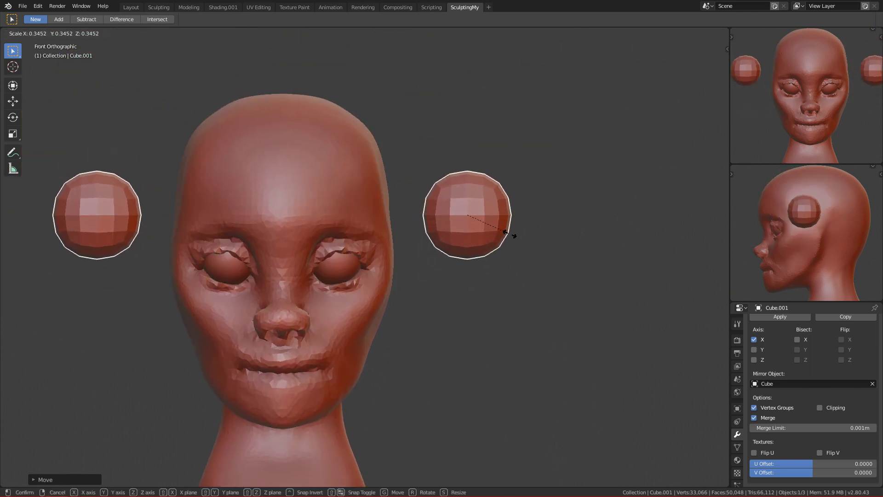
click(509, 225)
key(ctrl+Tab)
key(Escape)
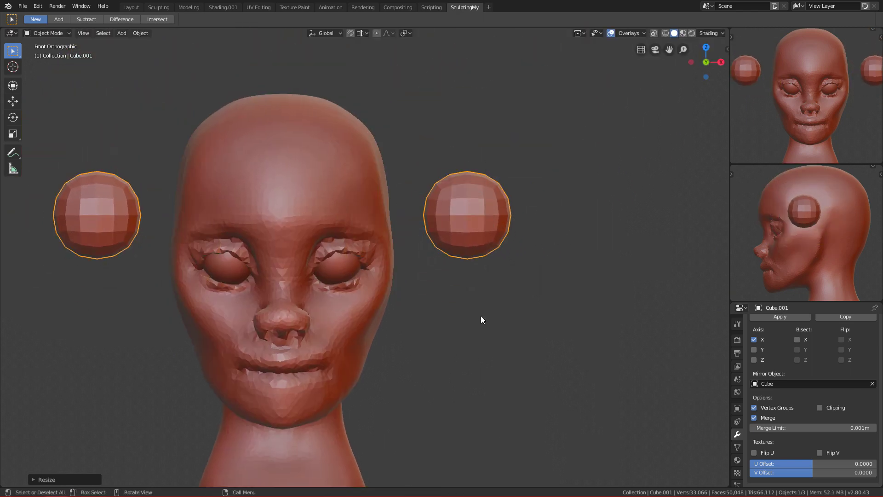
drag(879, 406, 880, 312)
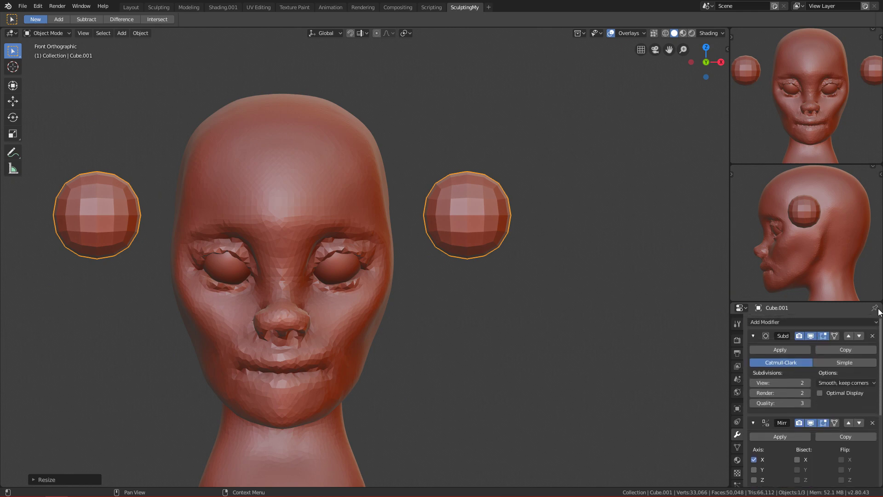
- Apply the rounded cube's Subdivision Surface modifier and move the mirrored pair against the sides of the head at ear position
click(783, 348)
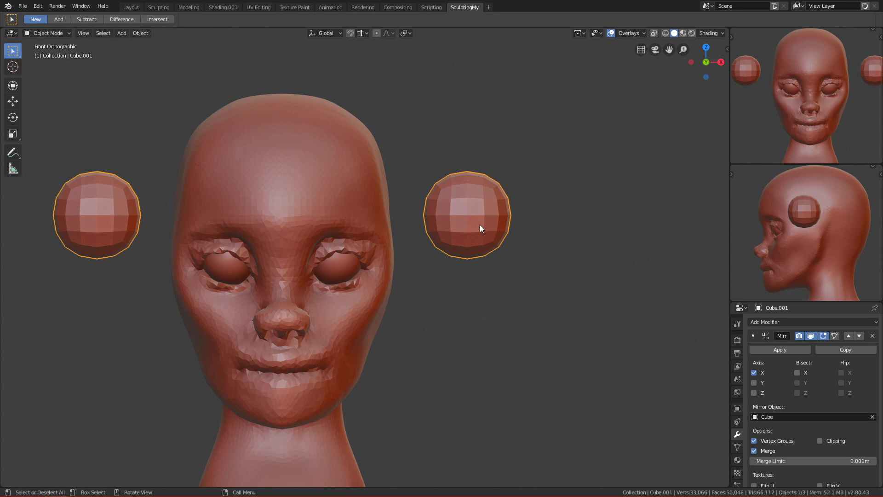
key(g)
key(KP_3)
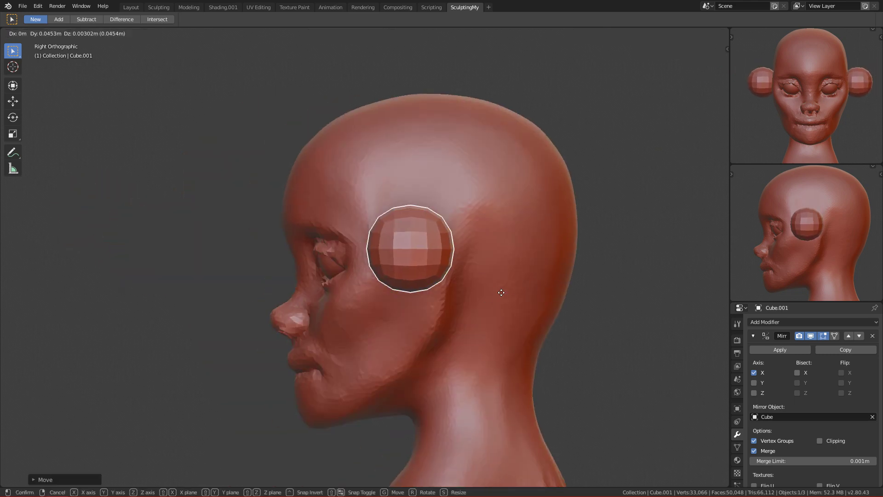
click(543, 304)
ctrl+alt+drag(542, 314, 464, 330)
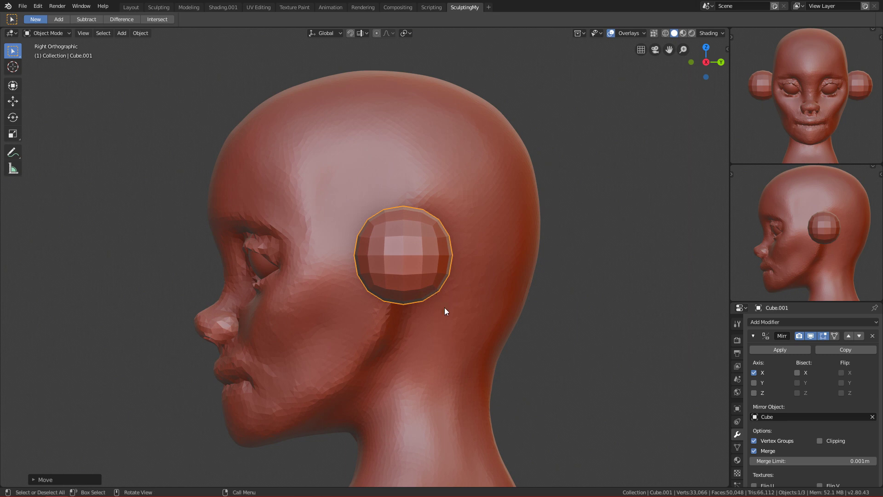
- Resize the ear shape slightly and stretch it along Z into a tall oval in the side view
key(s)
click(488, 313)
key(s)
key(z)
click(532, 309)
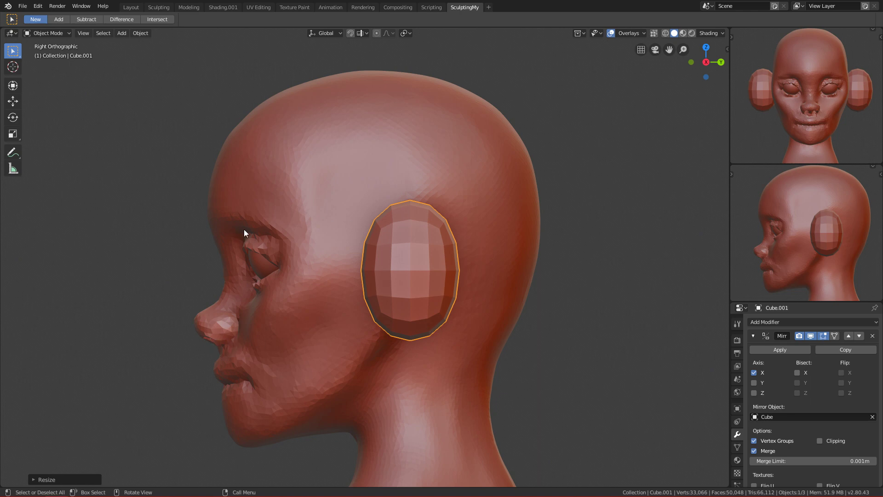
key(s)
key(z)
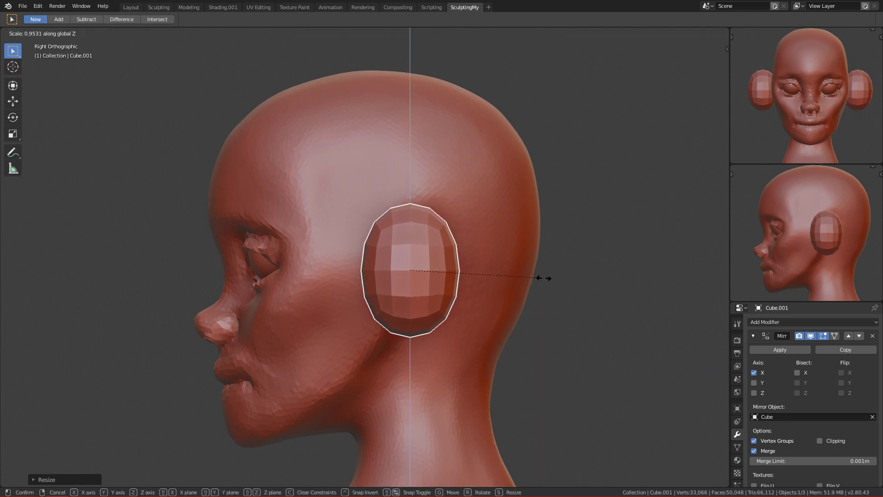
click(539, 280)
- Flatten the ear shapes along X in the front view and move them about 0.1 m inward along X
key(grave)
click(153, 135)
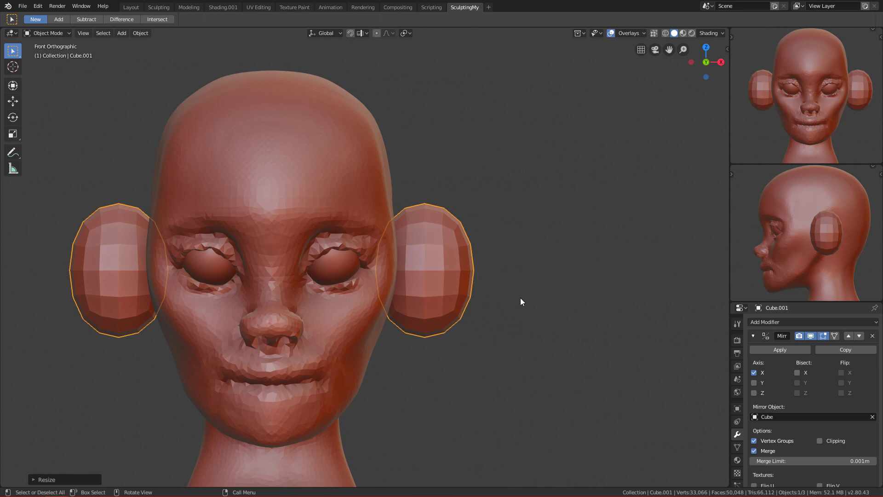
key(s)
key(x)
click(525, 289)
key(g)
key(x)
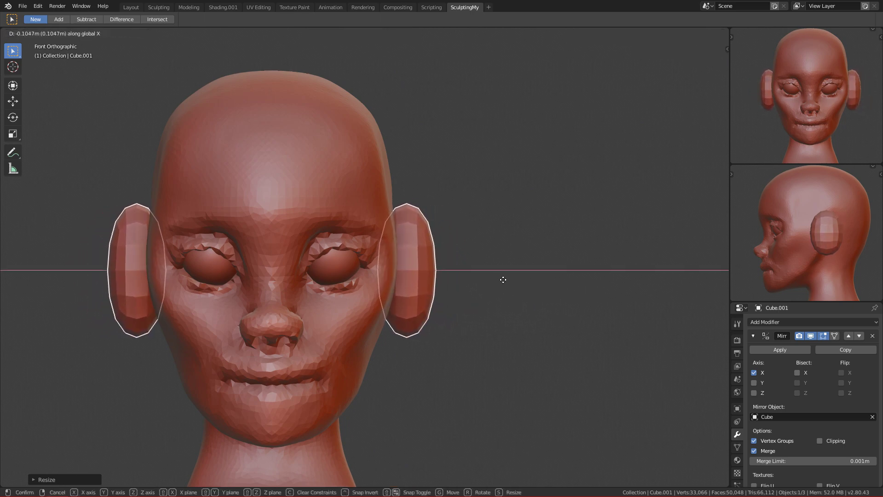
click(501, 279)
- Rotate the ear so its back edge flares outward in top view, and tilt it about 8 degrees in front view
key(KP_7)
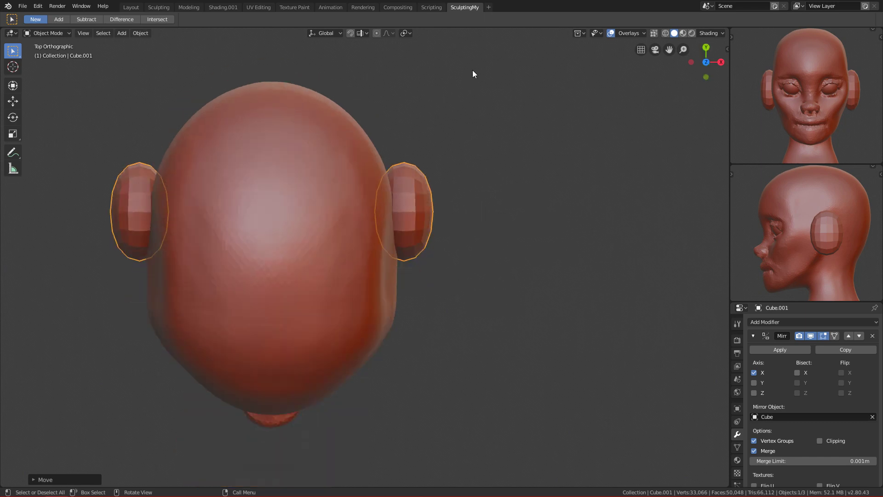
scroll(481, 247, up, 1)
key(r)
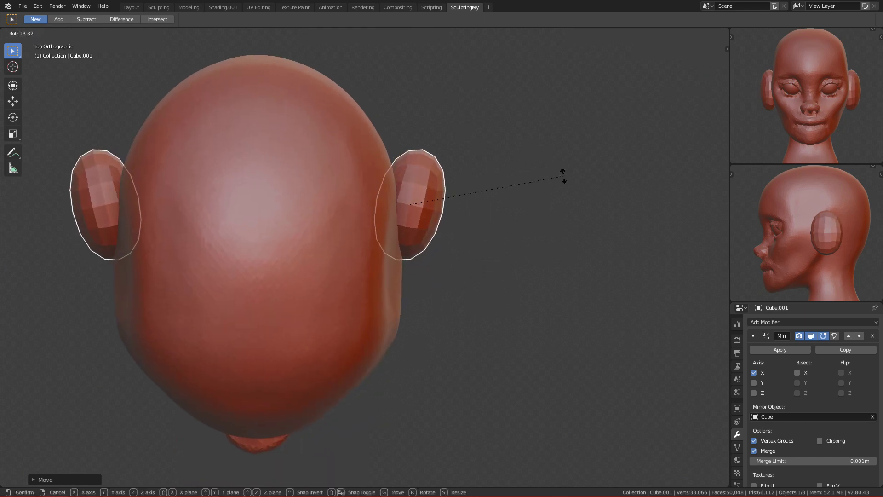
click(559, 204)
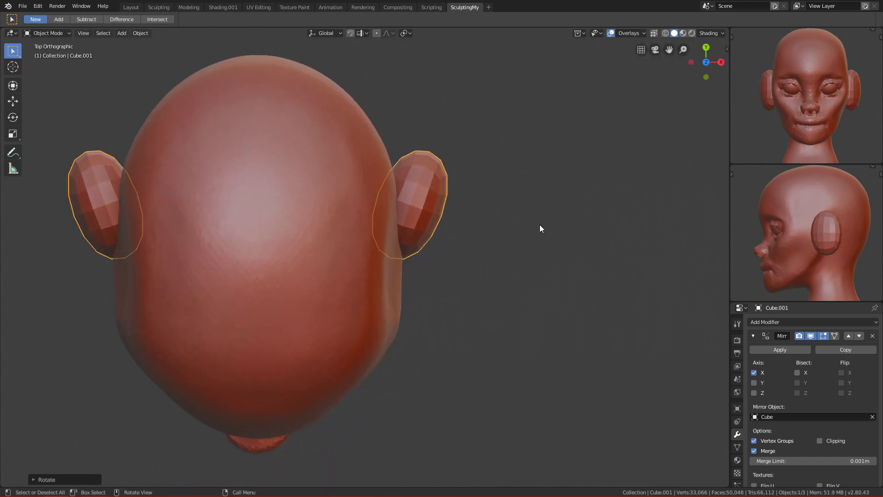
key(KP_1)
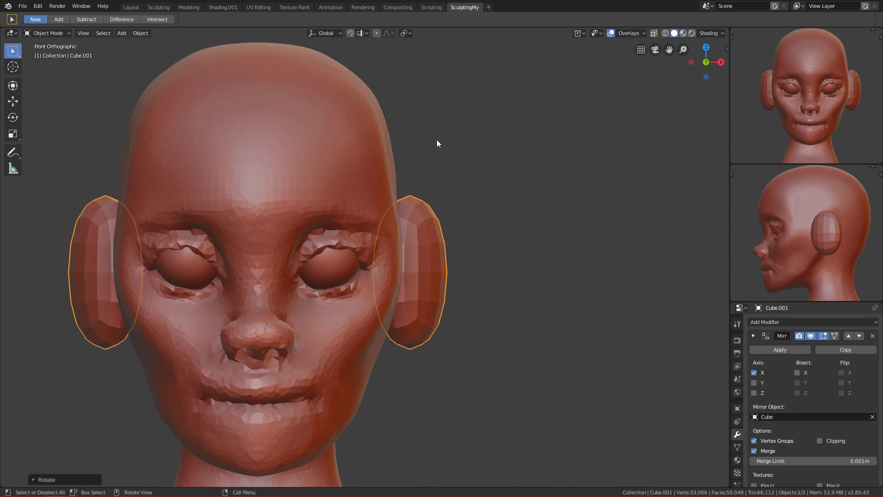
key(r)
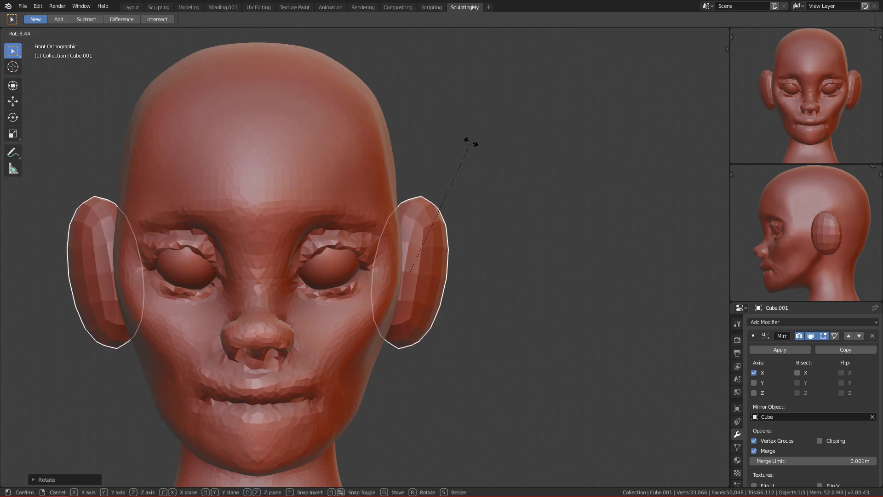
click(468, 142)
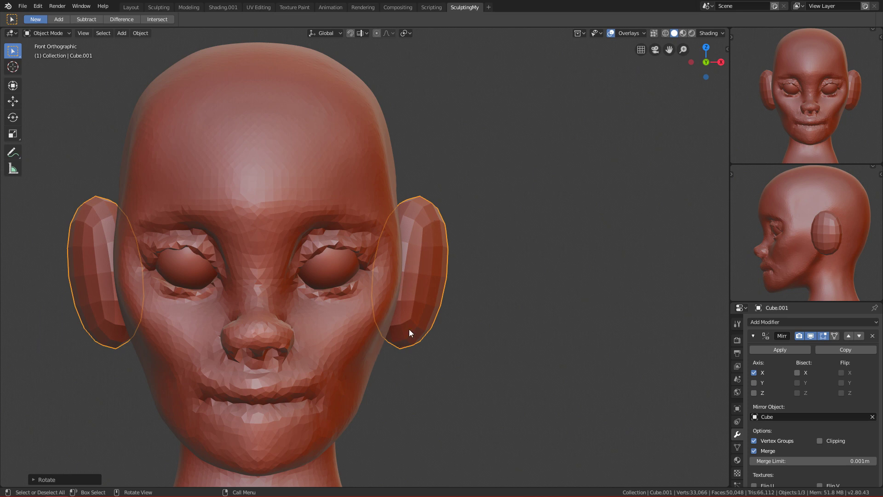
- Switch the ear to Sculpt Mode and adjust its lower end from the front with a large Grab brush
key(ctrl+Tab)
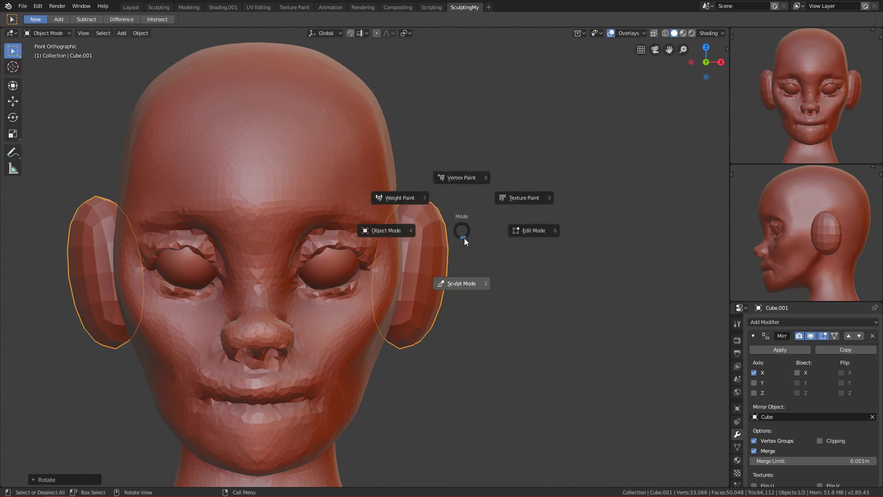
click(464, 279)
key(f)
click(482, 294)
drag(408, 324, 412, 334)
key(f)
click(433, 327)
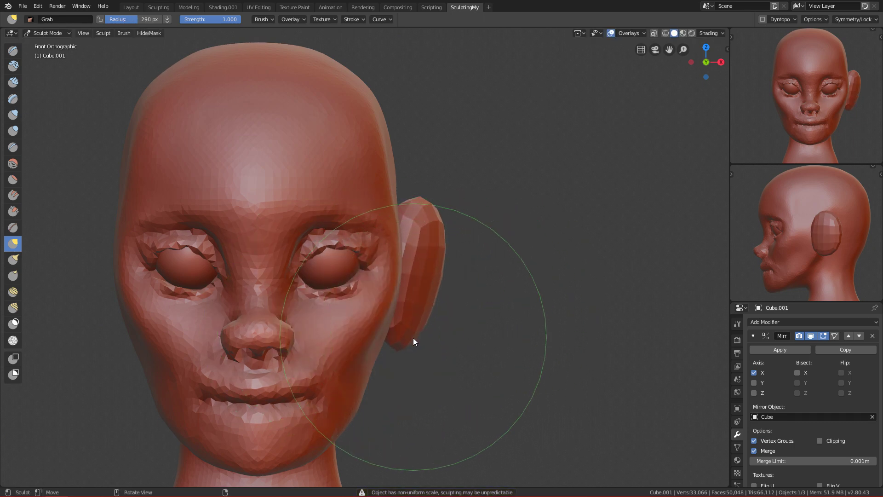
key(f)
click(424, 342)
- Adjust the ear's front edge in the side view with the Grab brush, reducing its radius to 145 px
key(KP_3)
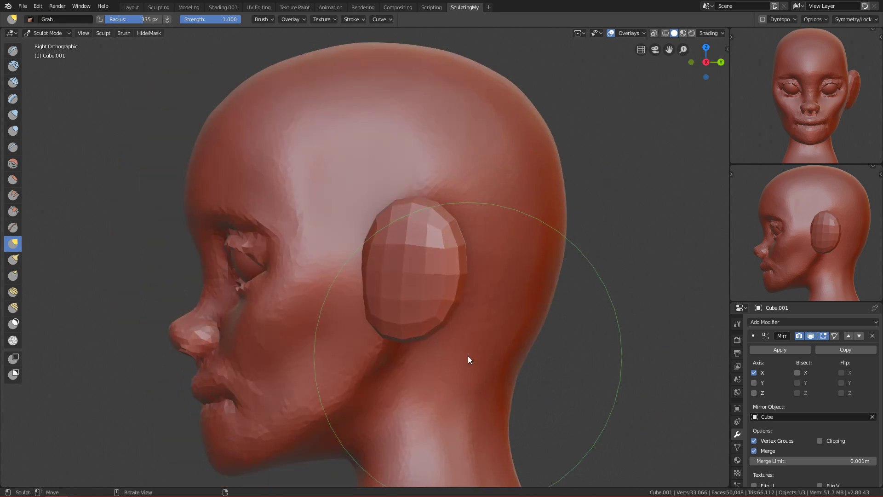
key(f)
click(495, 241)
key(f)
click(410, 248)
key(f)
click(417, 205)
key(f)
click(428, 229)
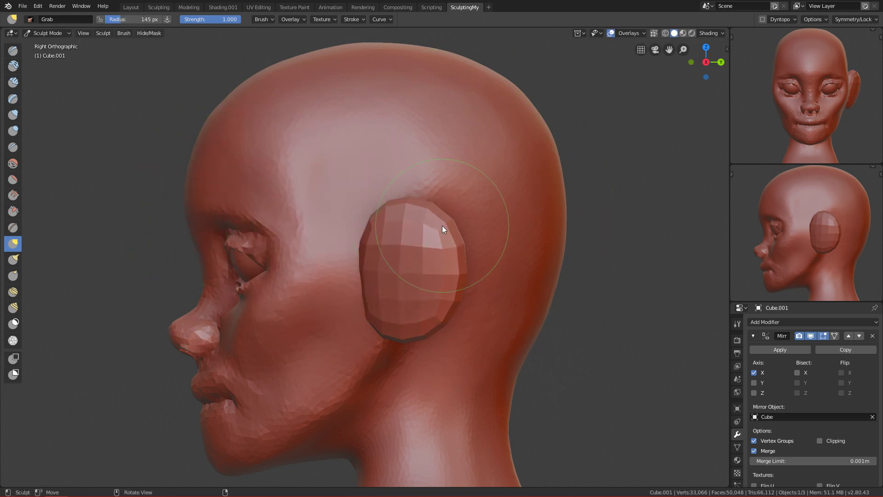
- Pull the ear's upper back corner outward and narrow its lower back edge with the Grab brush
drag(443, 226, 448, 217)
key(f)
click(497, 289)
drag(454, 300, 443, 302)
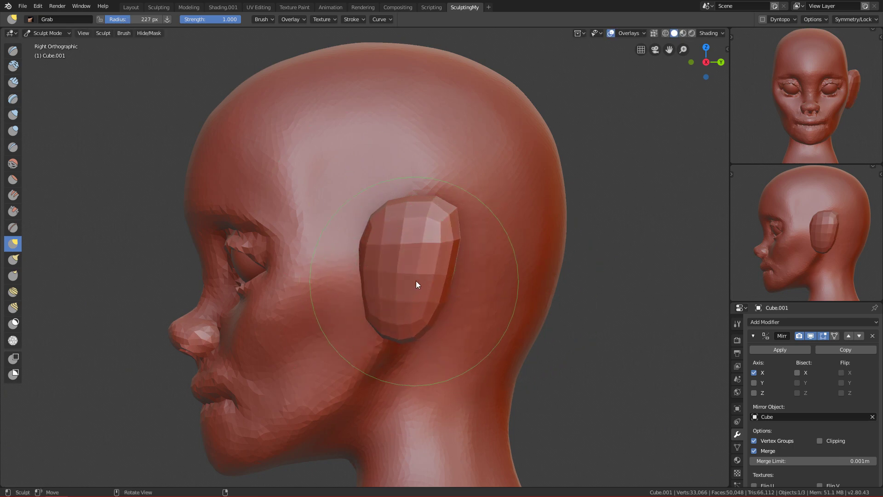
scroll(428, 313, up, 2)
key(f)
click(366, 176)
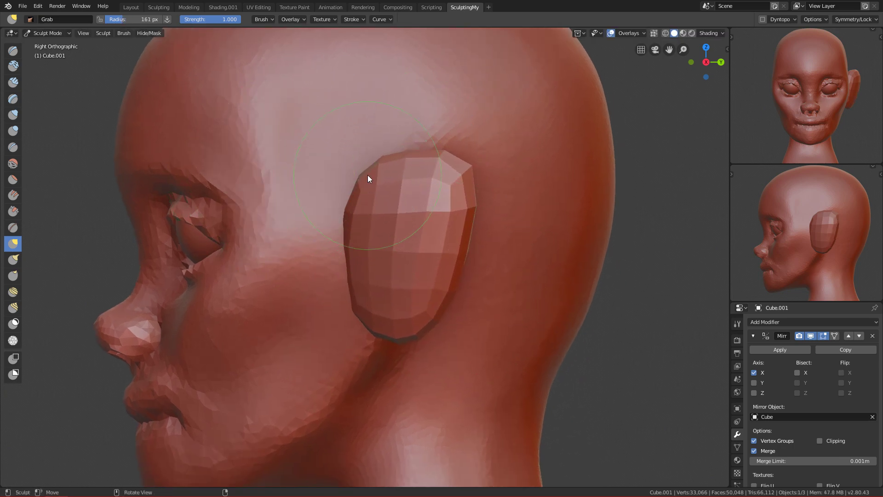
key(f)
click(465, 172)
- Flatten the outer face of the ear with the Scrape/Peaks brush at 0.5 strength
alt+middle_drag(417, 245, 384, 154)
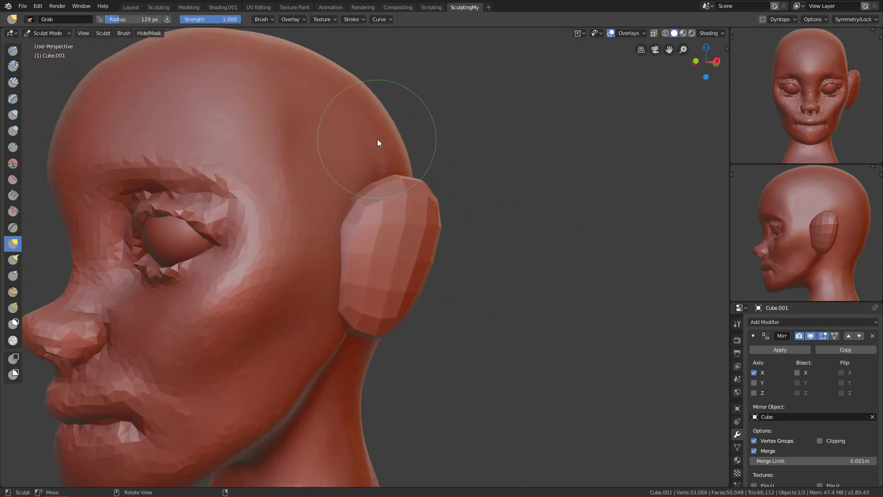
click(13, 166)
click(13, 183)
mouse_move(425, 270)
alt+middle_down()
mouse_move(518, 222)
mouse_move(488, 246)
alt+middle_up()
key(f)
click(485, 235)
mouse_move(430, 233)
mouse_down()
mouse_move(421, 268)
mouse_move(447, 195)
mouse_move(417, 279)
mouse_move(417, 260)
mouse_up()
key(f)
click(400, 254)
mouse_move(412, 213)
mouse_down()
mouse_move(442, 208)
mouse_move(463, 220)
mouse_move(481, 264)
mouse_up()
- Scrape the back of the ear with the Scrape/Peaks brush and check the sculpt symmetry settings
mouse_move(483, 260)
alt+middle_down()
mouse_move(669, 144)
mouse_move(495, 265)
mouse_move(478, 289)
mouse_move(461, 289)
mouse_move(487, 351)
mouse_move(484, 305)
mouse_move(462, 284)
alt+middle_up()
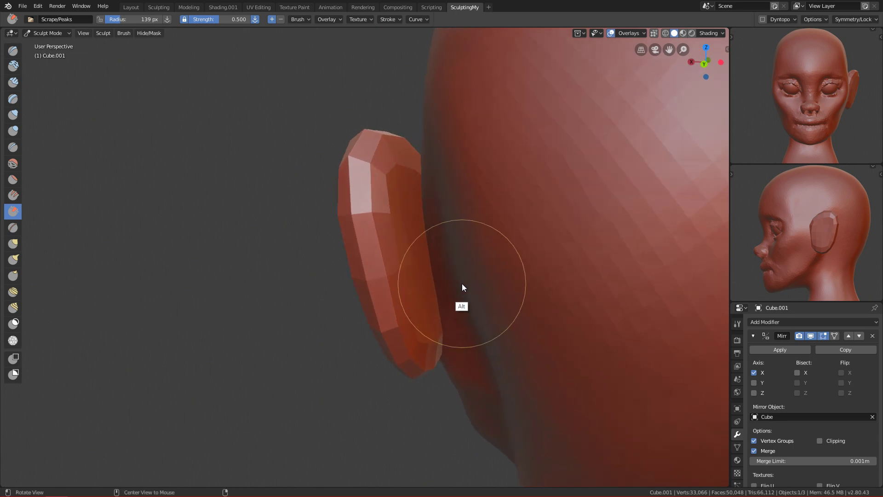
alt+middle_drag(409, 223, 446, 205)
mouse_move(507, 256)
alt+middle_down()
mouse_move(498, 295)
mouse_move(479, 281)
alt+middle_up()
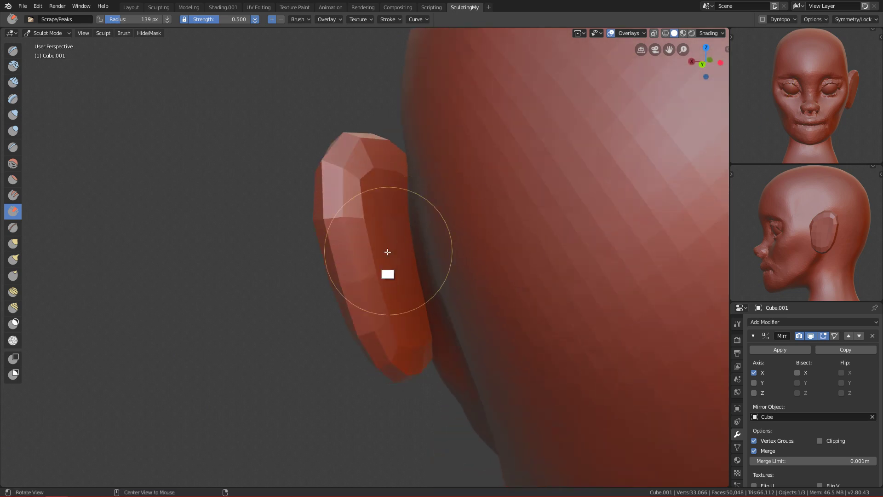
click(842, 19)
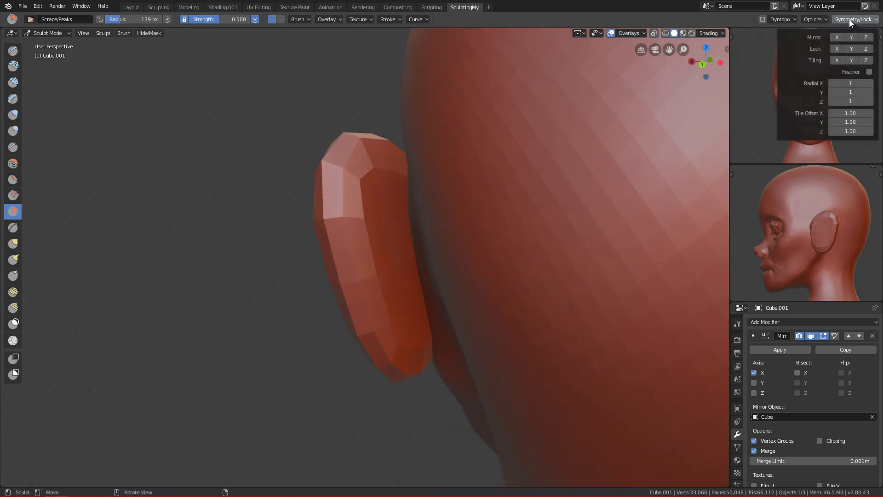
click(850, 19)
- Sculpt the back of the ear with the Clay Strips brush at a 137 px radius
key(c)
key(f)
click(370, 214)
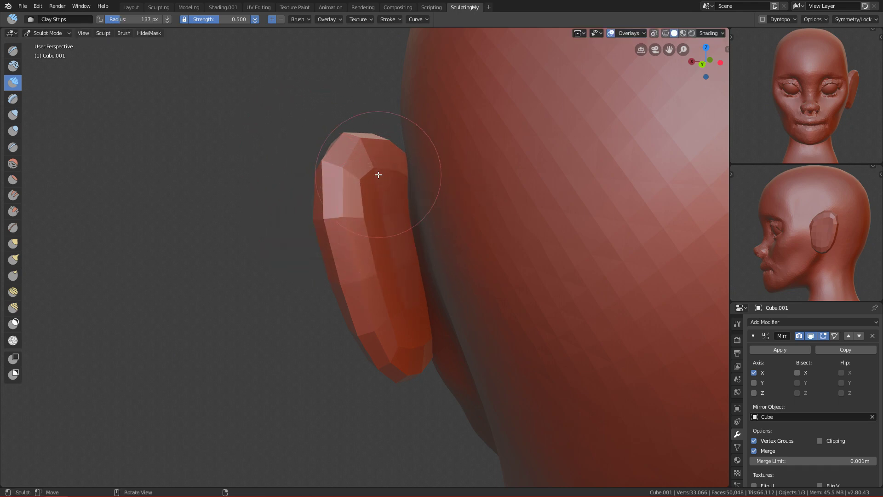
alt+drag(401, 309, 398, 257)
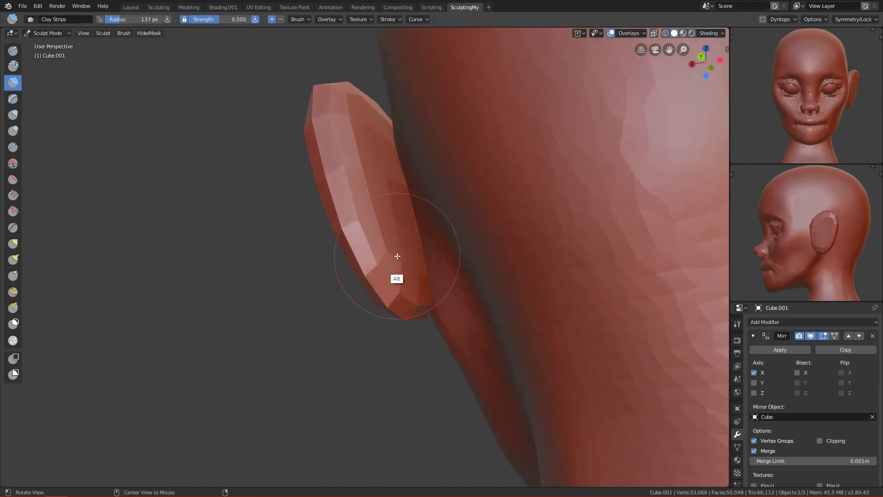
mouse_move(393, 219)
middle_down()
mouse_move(428, 306)
mouse_move(403, 296)
mouse_move(388, 216)
middle_up()
alt+middle_drag(393, 284, 514, 232)
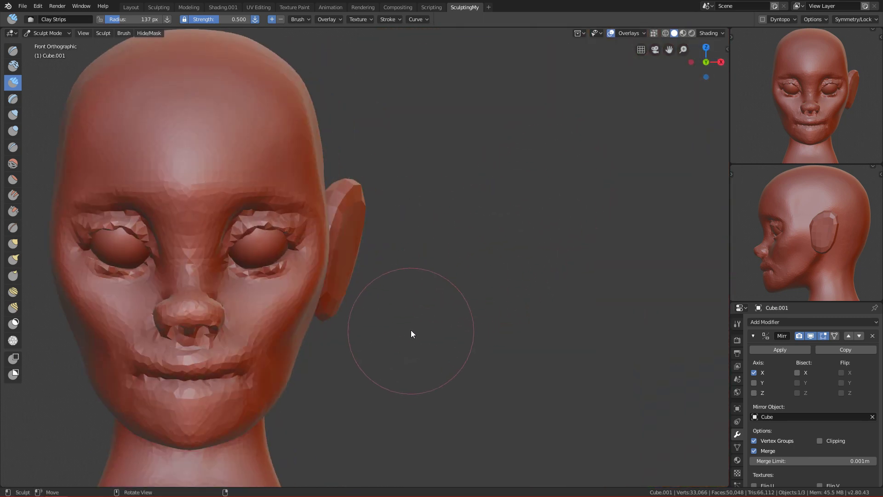
- Shape the earlobe at the ear's lower front corner in the side view with the Grab brush
alt+middle_drag(394, 304, 438, 363)
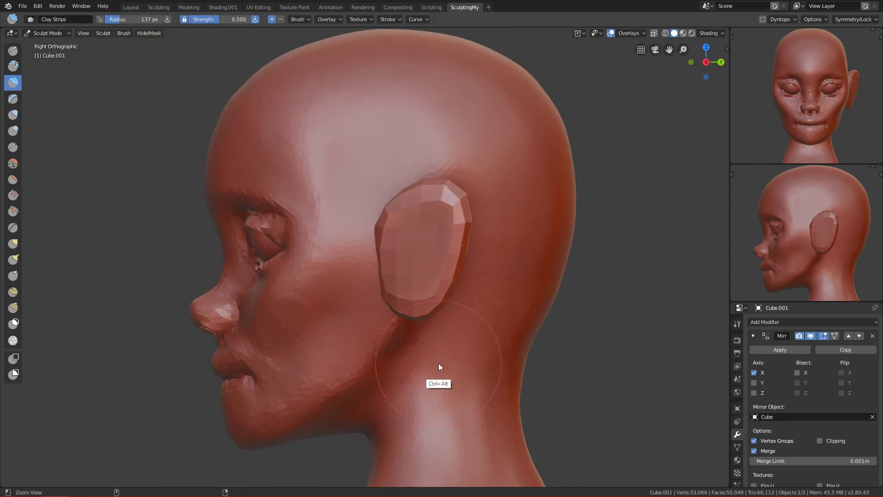
scroll(442, 350, up, 2)
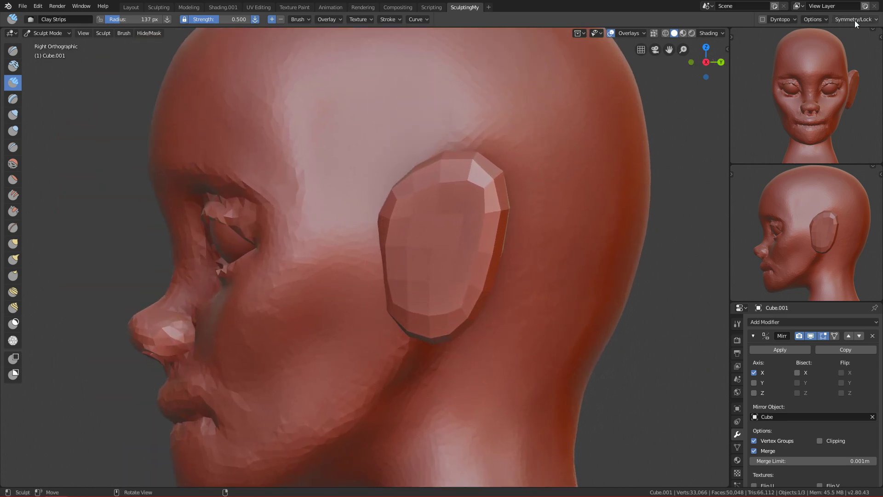
key(g)
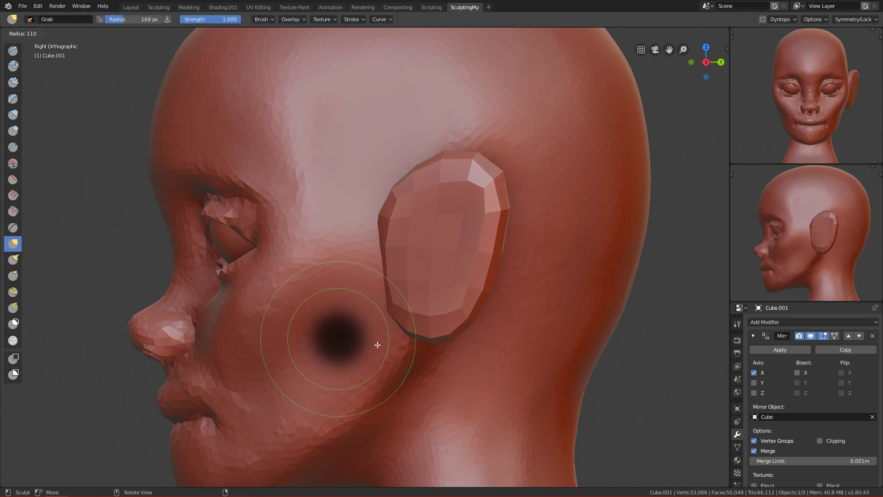
key(f)
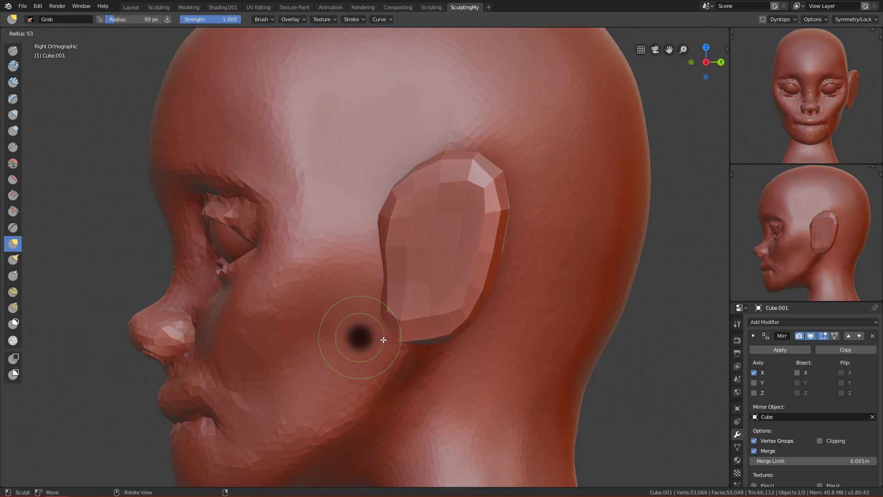
click(457, 326)
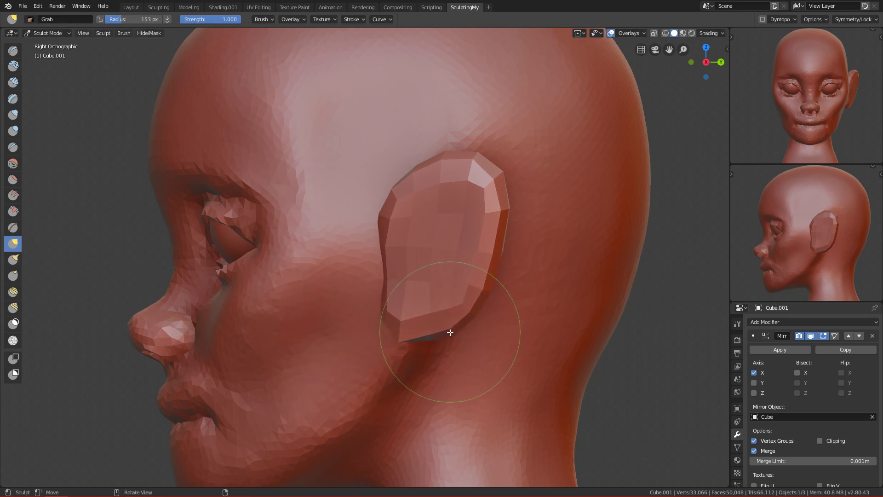
- Refine the lower part of the ear from the front with the Grab brush at a 155 px radius
alt+middle_drag(438, 347, 326, 331)
key(KP_1)
ctrl+alt+middle_drag(388, 307, 434, 358)
alt+drag(434, 355, 465, 328)
alt+shift+drag(346, 410, 407, 290)
key(f)
click(457, 270)
drag(383, 260, 384, 262)
key(KP_3)
ctrl+alt+drag(477, 297, 401, 380)
key(KP_1)
ctrl+middle_drag(401, 383, 454, 207)
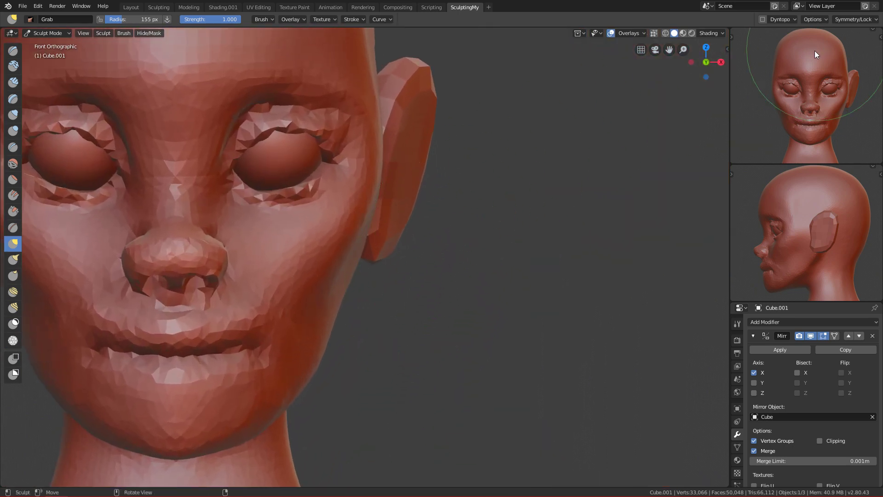
- Turn on X-axis mirror symmetry for sculpting and frame the whole head
click(858, 19)
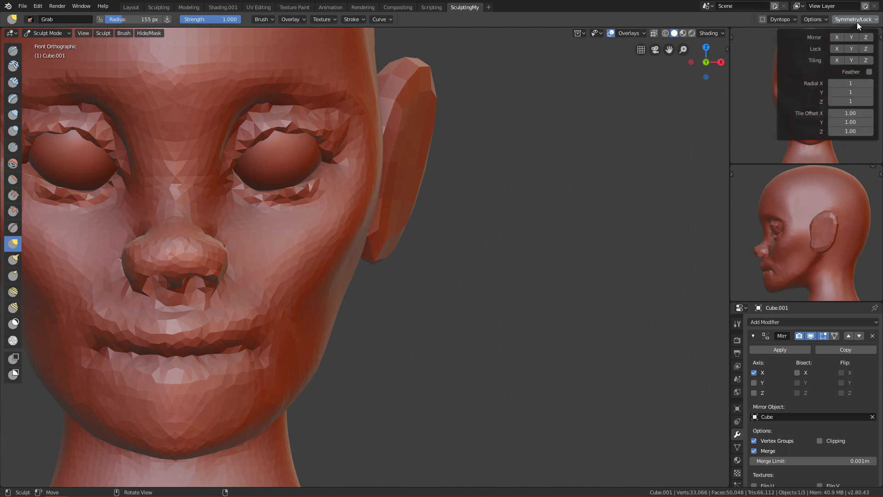
click(837, 36)
mouse_move(578, 185)
ctrl+alt+mouse_down()
mouse_move(534, 264)
mouse_move(549, 266)
ctrl+alt+mouse_up()
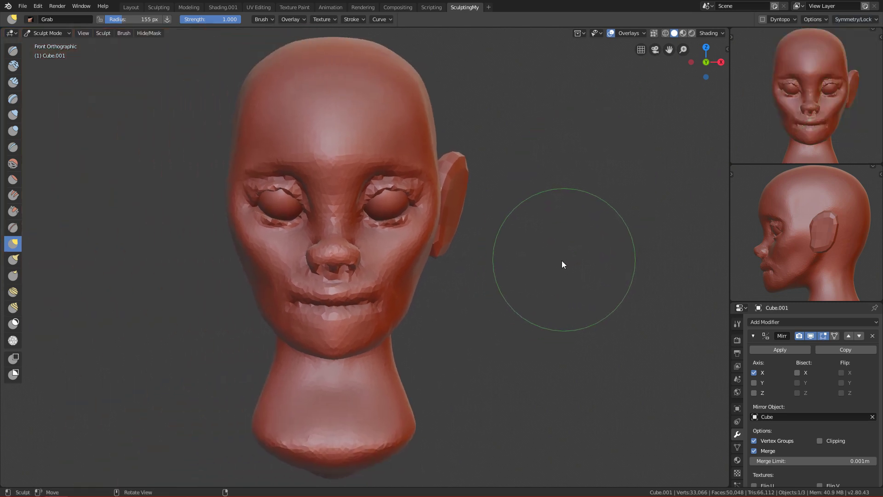
- Return to Object Mode, deselect everything and save the file
key(ctrl+Tab)
key(alt+a)
ctrl+alt+drag(515, 271, 517, 294)
key(ctrl+s)
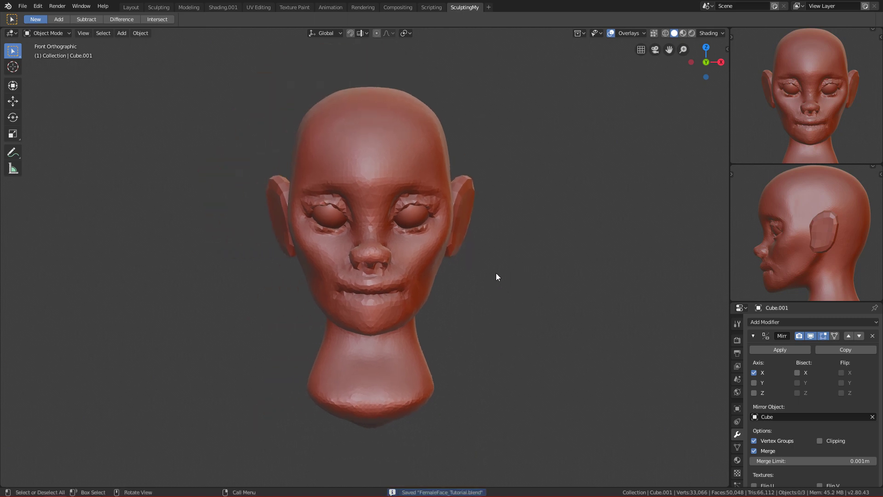